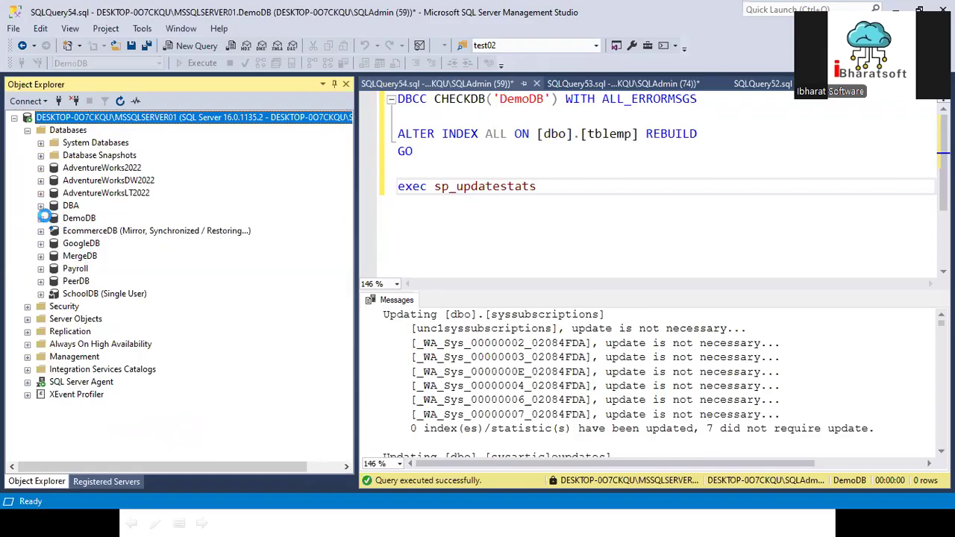
Step: Connect to the default DESKTOP-0O7CKQU instance and expand its Databases (DemoDB, DemoDB_Mig, DemoDBNew, PeerDB)
{"action": "left_click", "coordinate": [75, 218]}
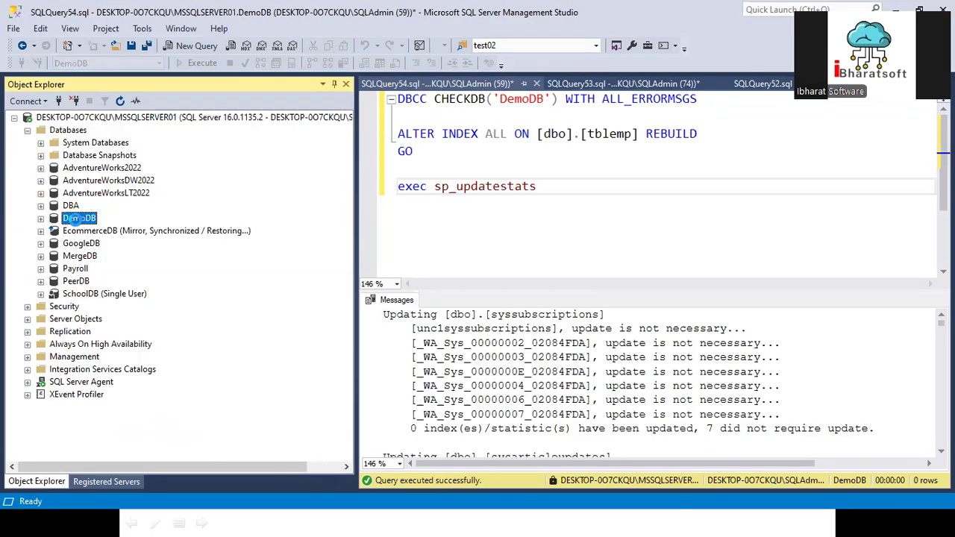
{"action": "right_click", "coordinate": [69, 117]}
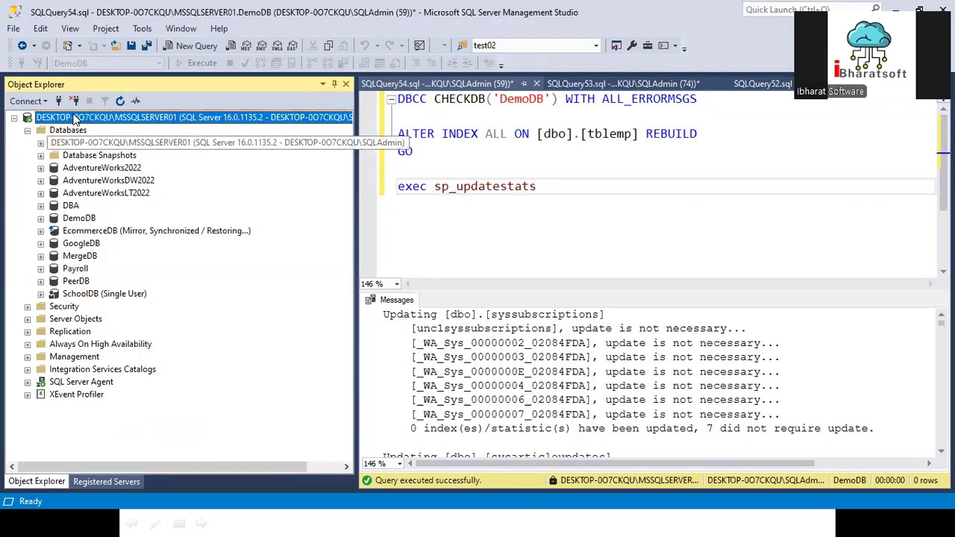
{"action": "key", "text": "Escape"}
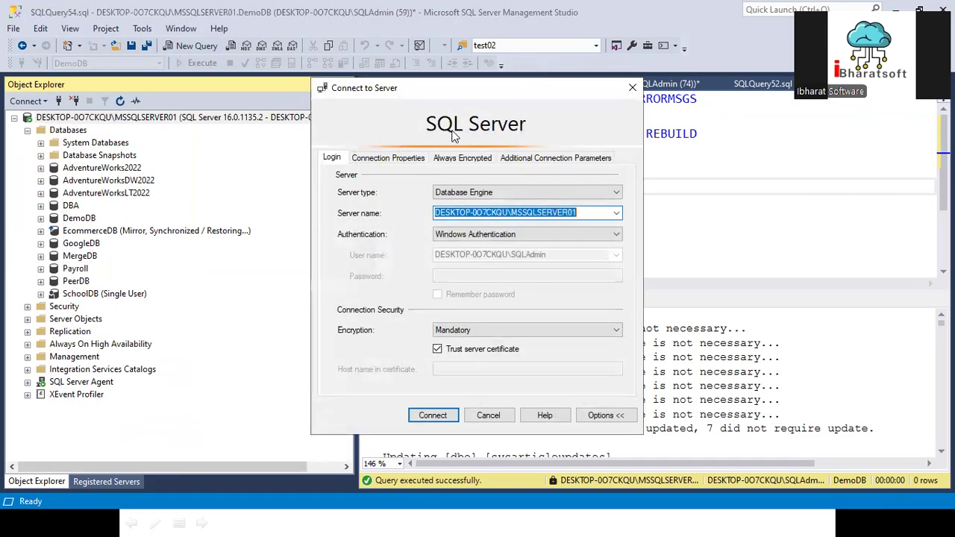
{"action": "left_click", "coordinate": [616, 213]}
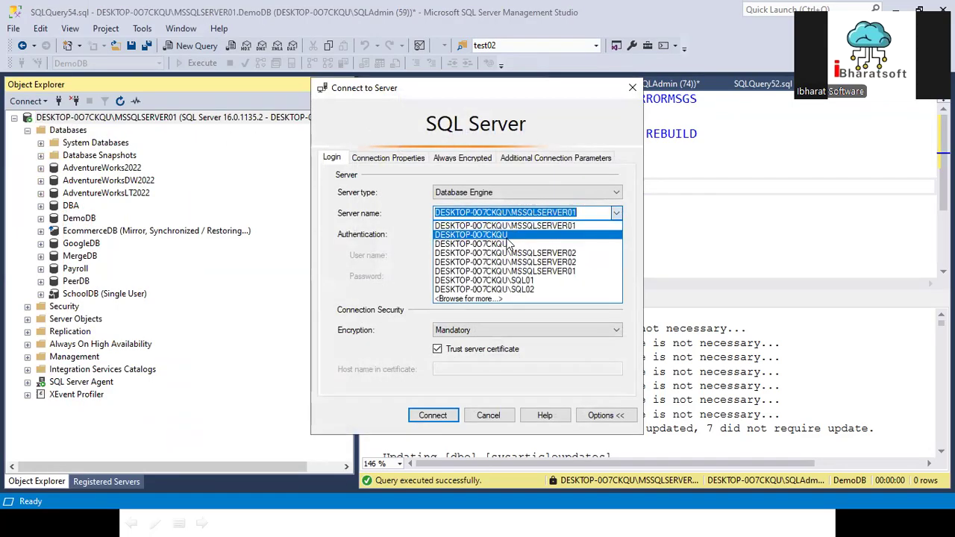
{"action": "left_click", "coordinate": [492, 223]}
{"action": "left_click", "coordinate": [425, 418]}
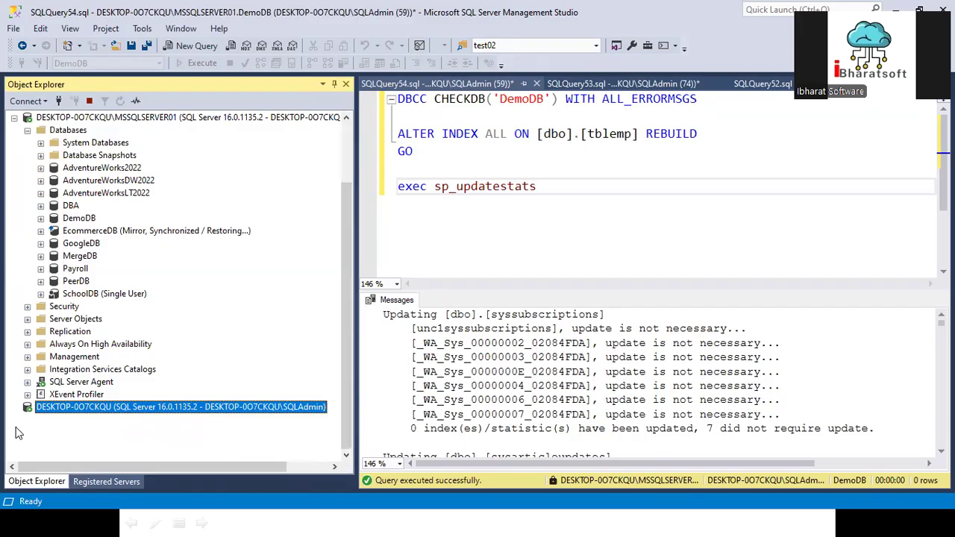
{"action": "left_click", "coordinate": [27, 343]}
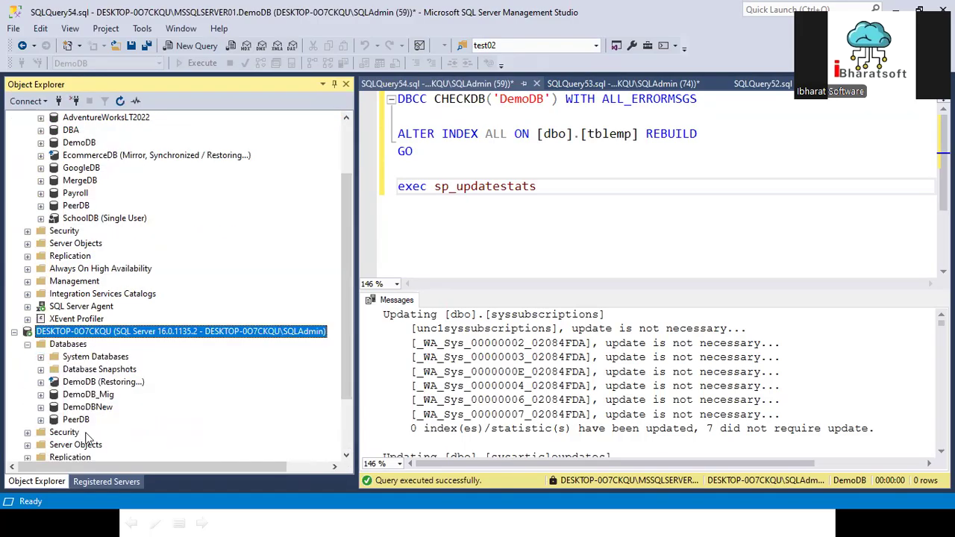
Step: Expand DemoDB_Mig, then list DemoDB's Security > Users on the first server
{"action": "left_click", "coordinate": [99, 395]}
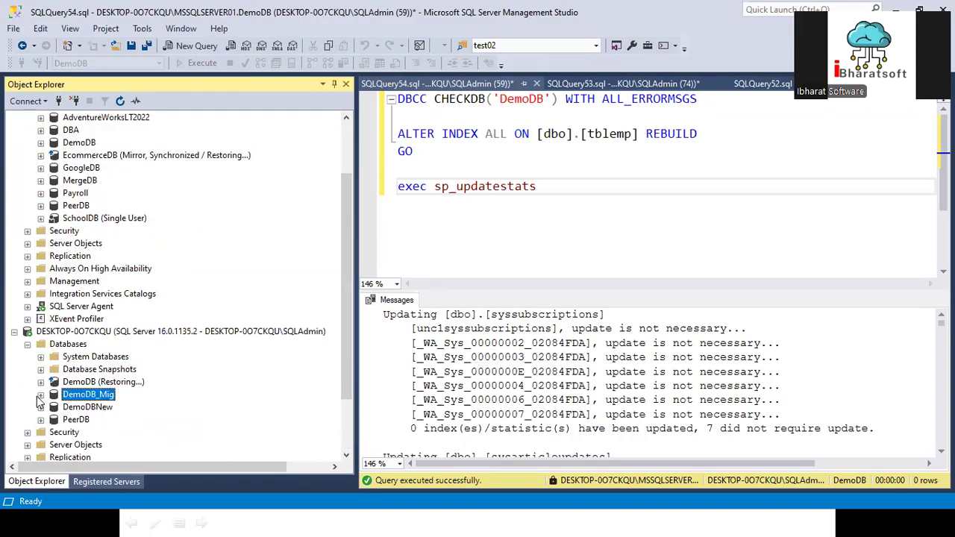
{"action": "left_click", "coordinate": [41, 395]}
{"action": "scroll", "coordinate": [82, 264], "scroll_direction": "up", "scroll_amount": 3}
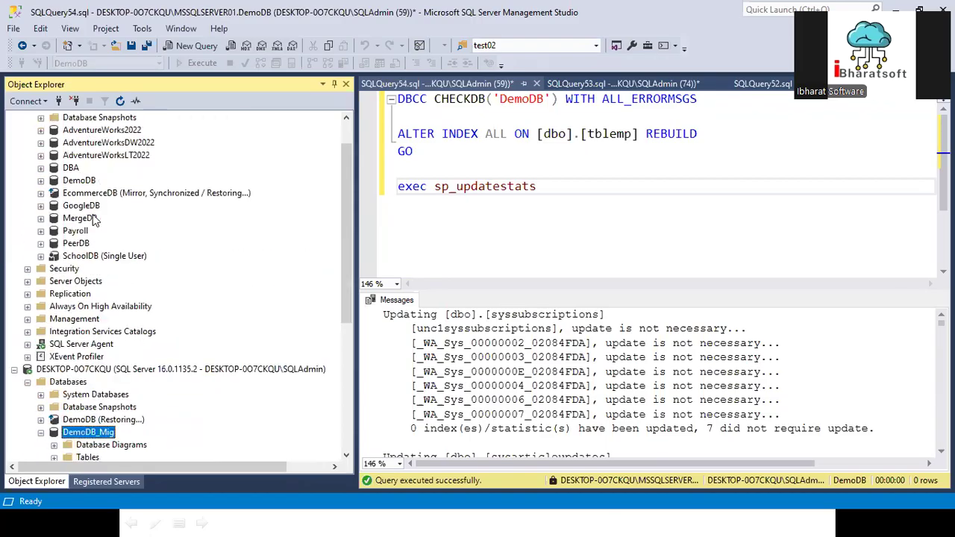
{"action": "left_click", "coordinate": [41, 181]}
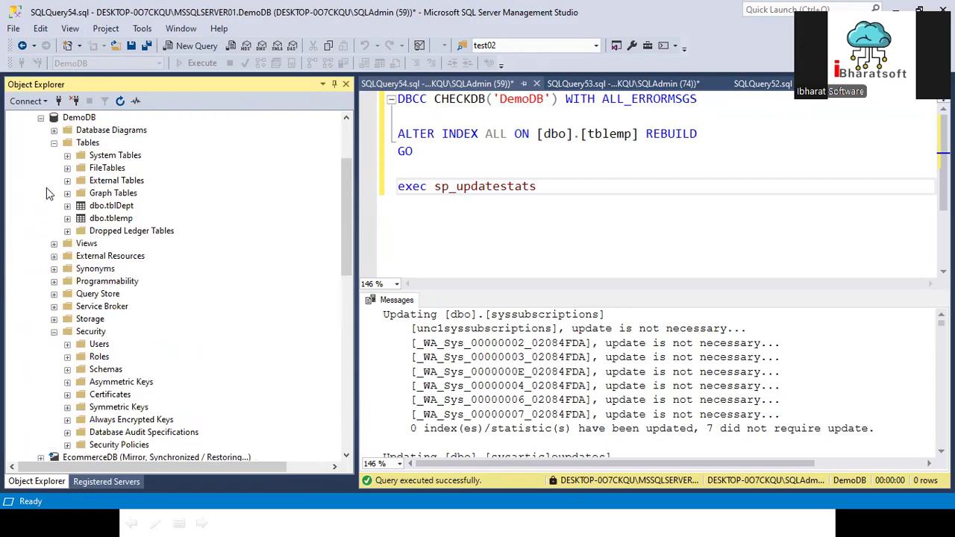
{"action": "left_click", "coordinate": [55, 143]}
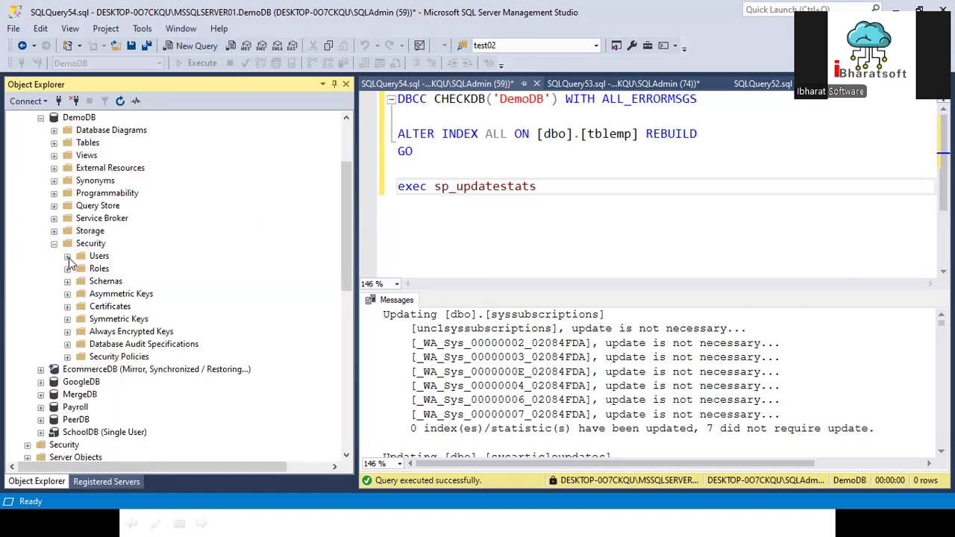
{"action": "left_click", "coordinate": [68, 256]}
Step: List DemoDB_Mig's Security > Users, including testOwner01, testReader01, testWriter01, UserA and UserB
{"action": "scroll", "coordinate": [135, 321], "scroll_direction": "down", "scroll_amount": 8}
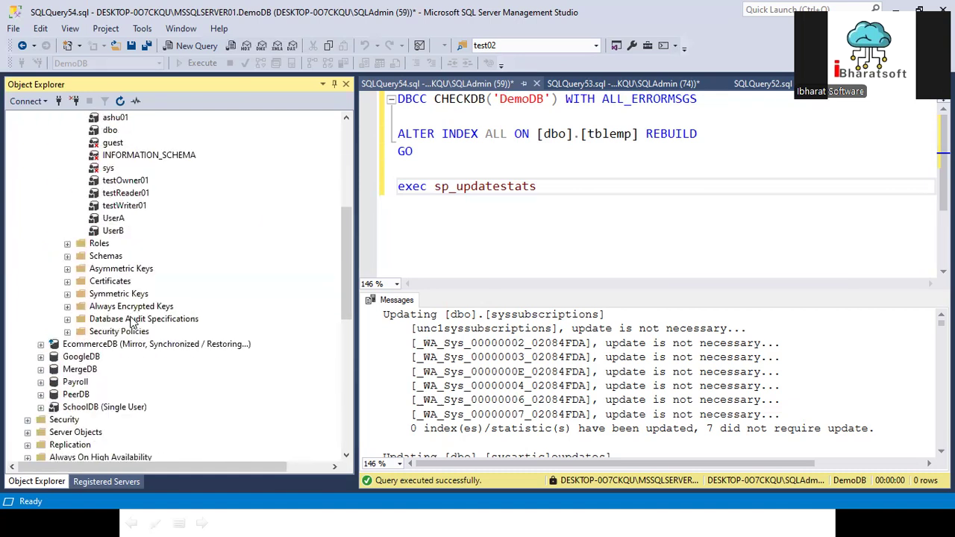
{"action": "scroll", "coordinate": [82, 414], "scroll_direction": "down", "scroll_amount": 3}
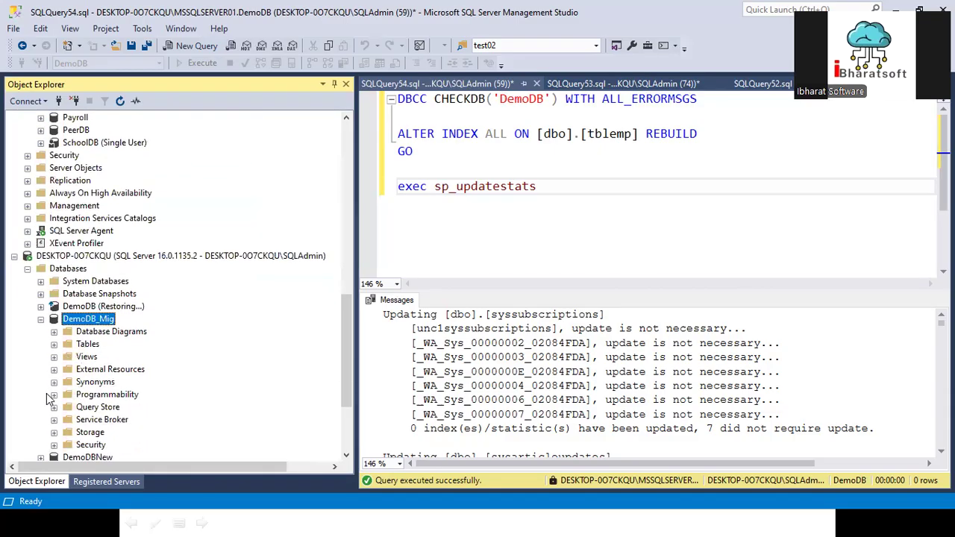
{"action": "left_click", "coordinate": [54, 445]}
{"action": "scroll", "coordinate": [112, 369], "scroll_direction": "down", "scroll_amount": 1}
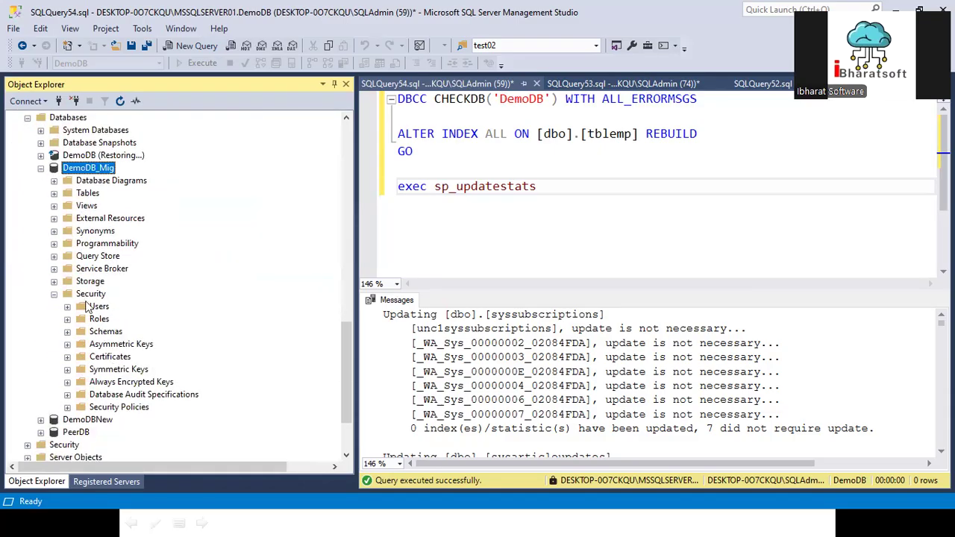
{"action": "left_click", "coordinate": [68, 306]}
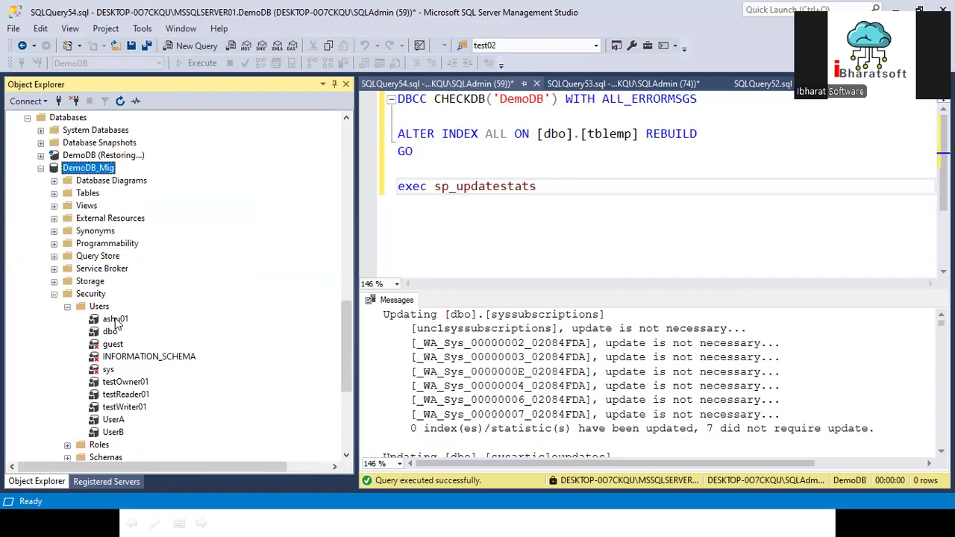
Step: Review DemoDB_Mig's ten users, starting with ashu01, then collapse its Security folder
{"action": "left_click", "coordinate": [116, 319]}
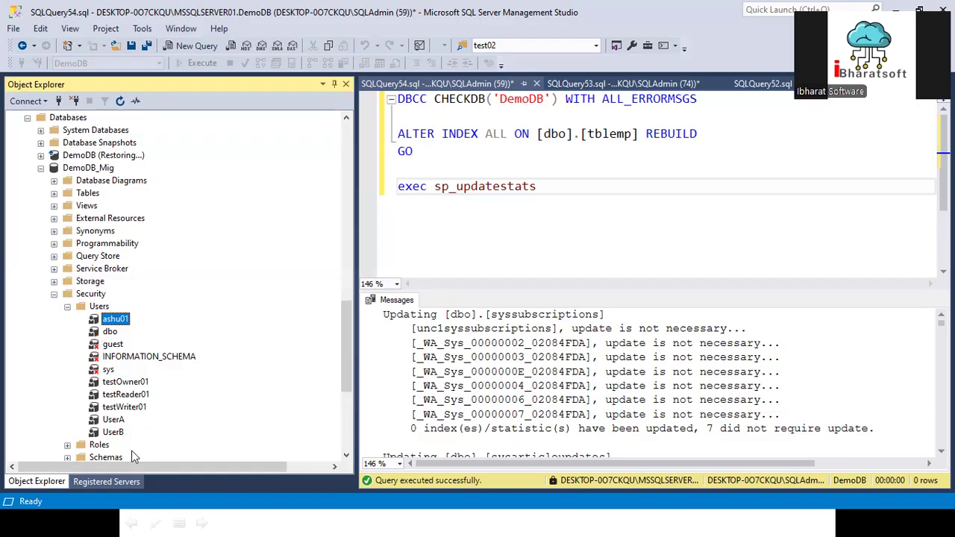
{"action": "left_click_drag", "start_coordinate": [131, 466], "coordinate": [155, 463]}
{"action": "left_click", "coordinate": [94, 169]}
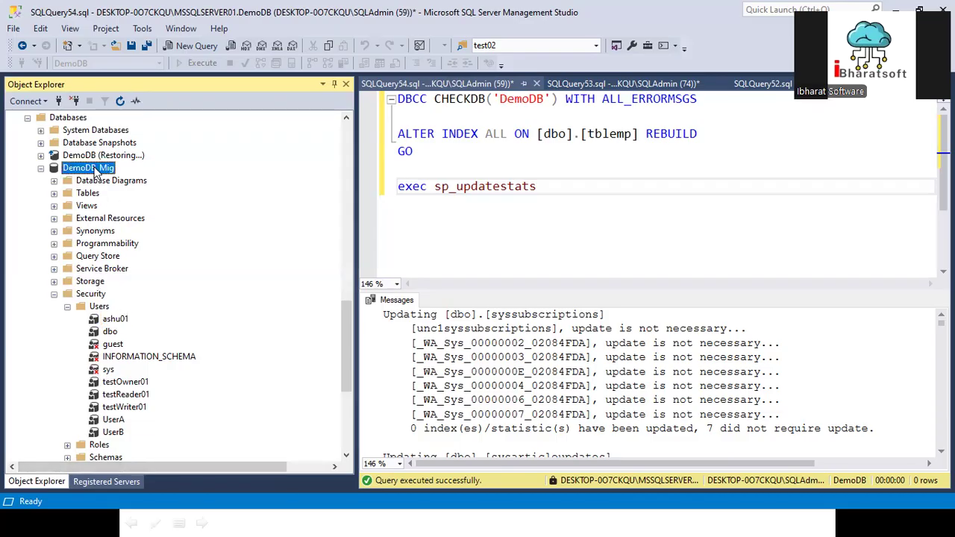
{"action": "left_click_drag", "start_coordinate": [346, 369], "coordinate": [340, 350]}
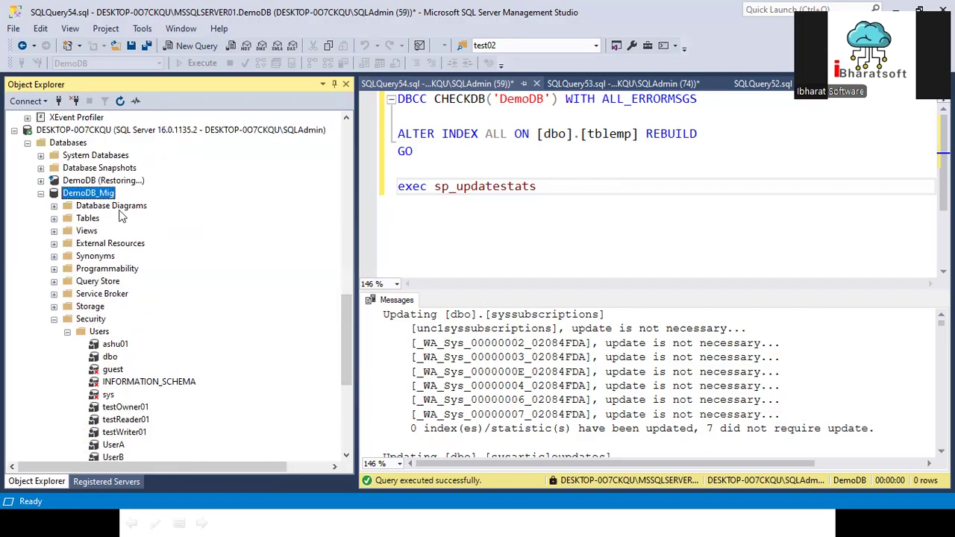
{"action": "left_click", "coordinate": [40, 194]}
{"action": "left_click", "coordinate": [41, 318]}
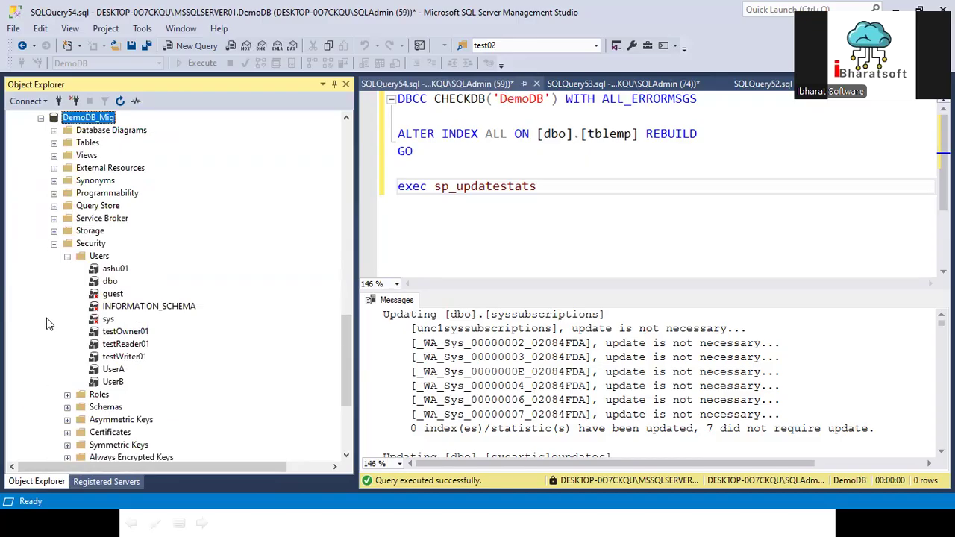
{"action": "left_click", "coordinate": [115, 270]}
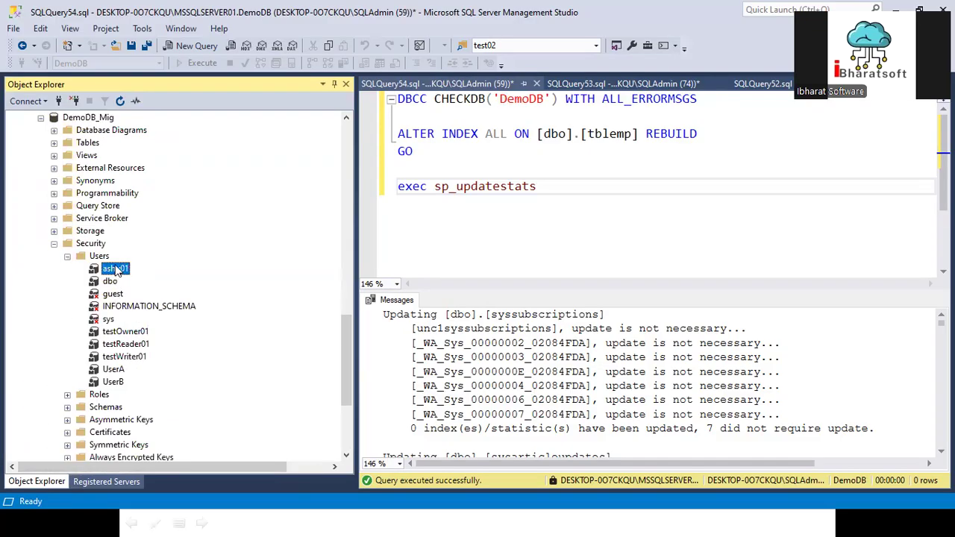
{"action": "left_click", "coordinate": [56, 244]}
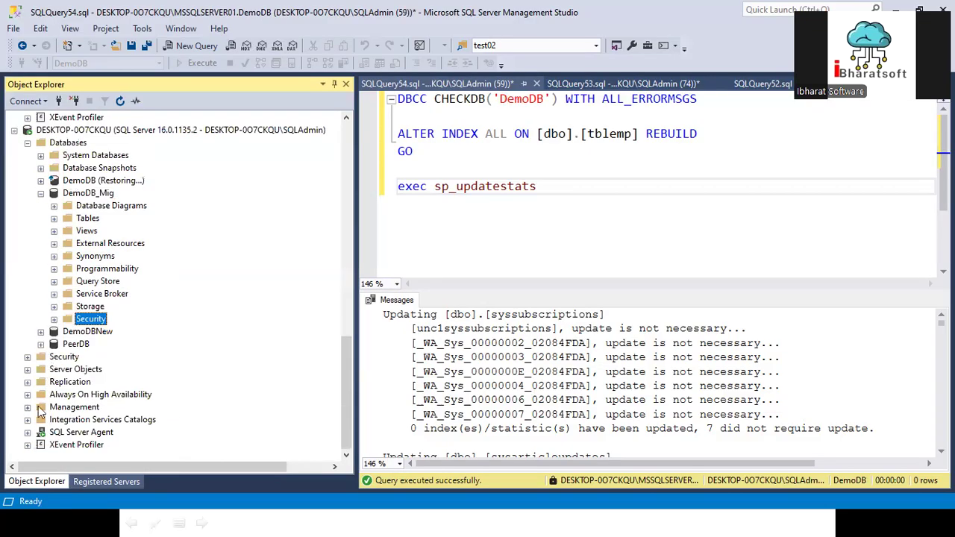
Step: Delete the ashu01 login under server Security > Logins, accepting the orphaned database-users warning
{"action": "left_click", "coordinate": [27, 357]}
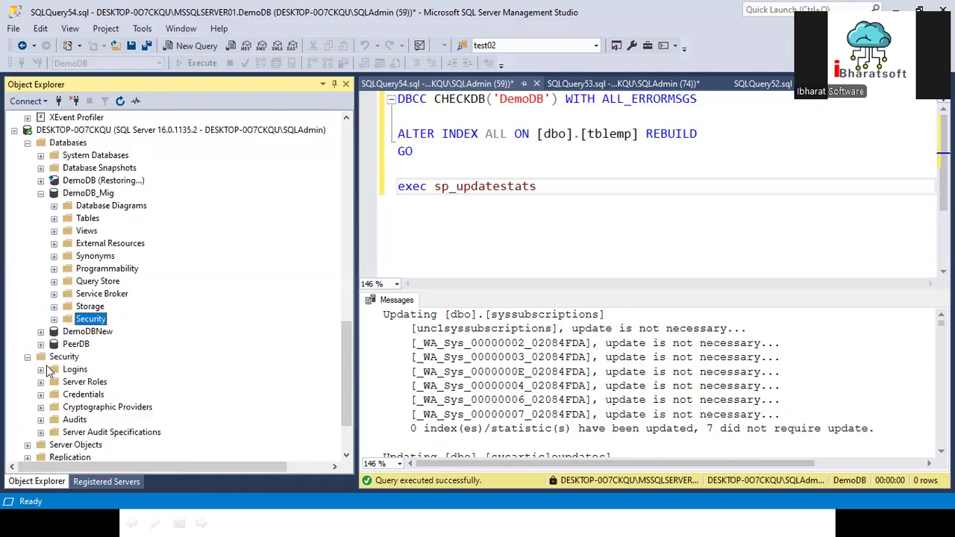
{"action": "left_click", "coordinate": [42, 368]}
{"action": "scroll", "coordinate": [124, 403], "scroll_direction": "down", "scroll_amount": 2}
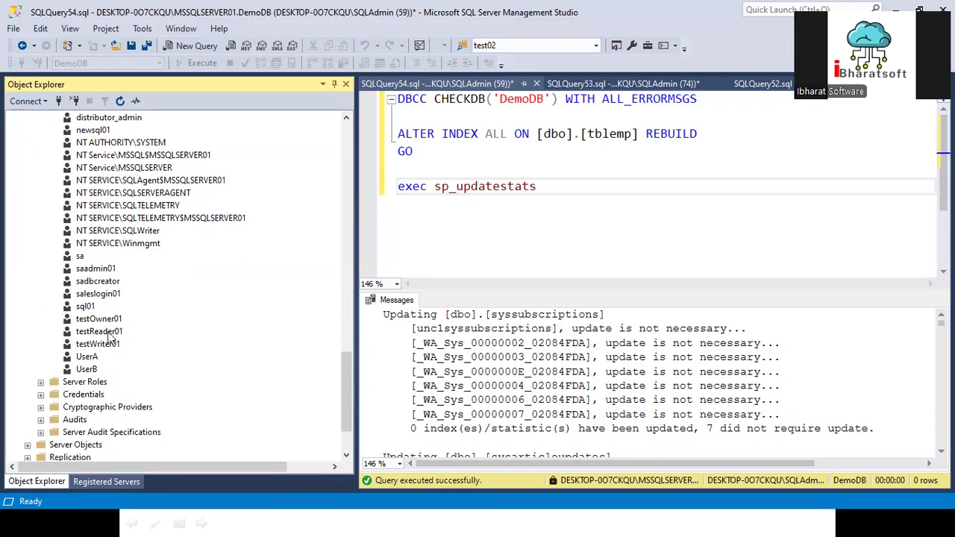
{"action": "left_click", "coordinate": [96, 293]}
{"action": "scroll", "coordinate": [95, 289], "scroll_direction": "up", "scroll_amount": 2}
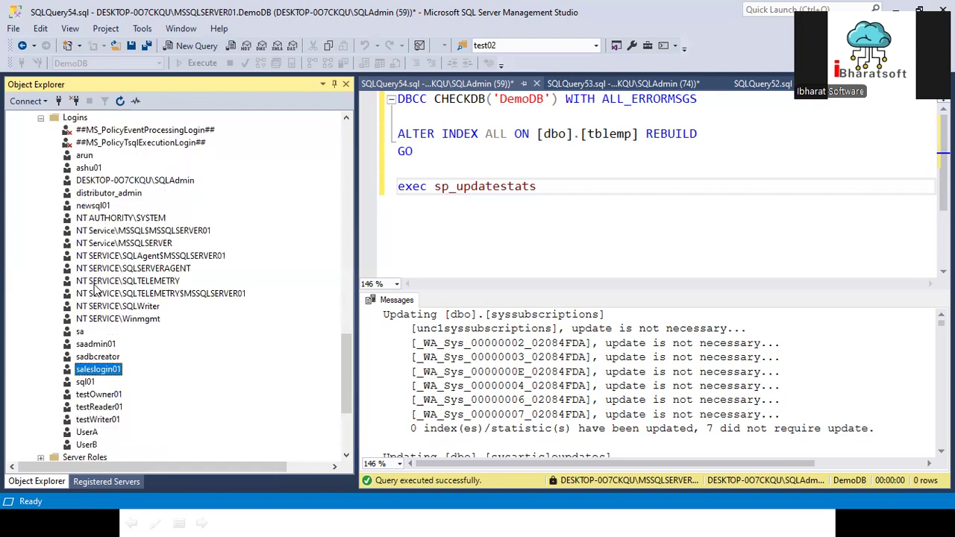
{"action": "scroll", "coordinate": [95, 289], "scroll_direction": "up", "scroll_amount": 1}
{"action": "right_click", "coordinate": [96, 209]}
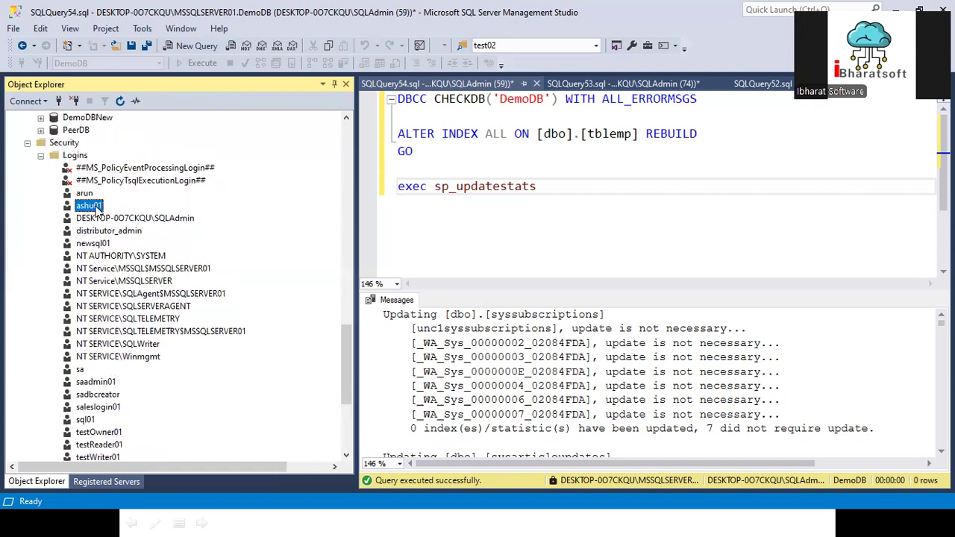
{"action": "left_click", "coordinate": [146, 345]}
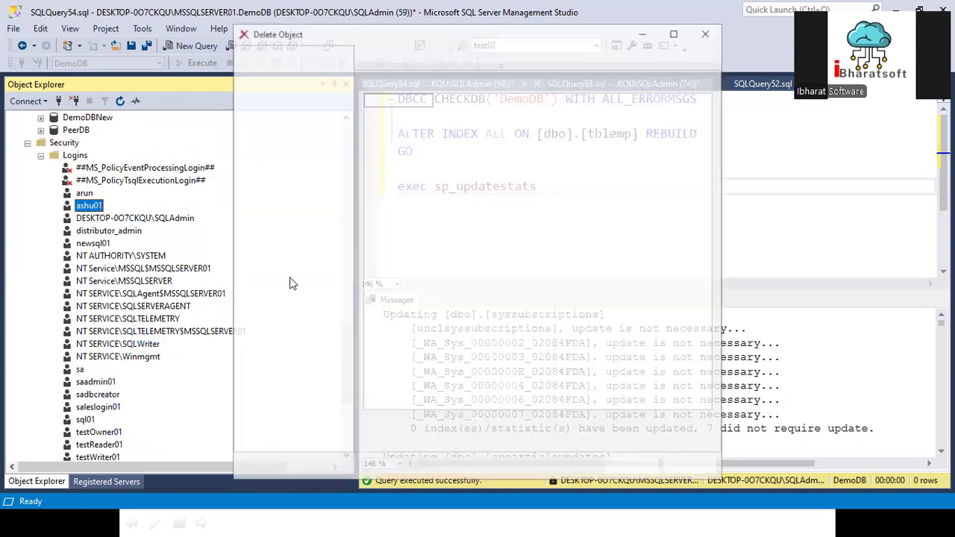
{"action": "left_click", "coordinate": [631, 469]}
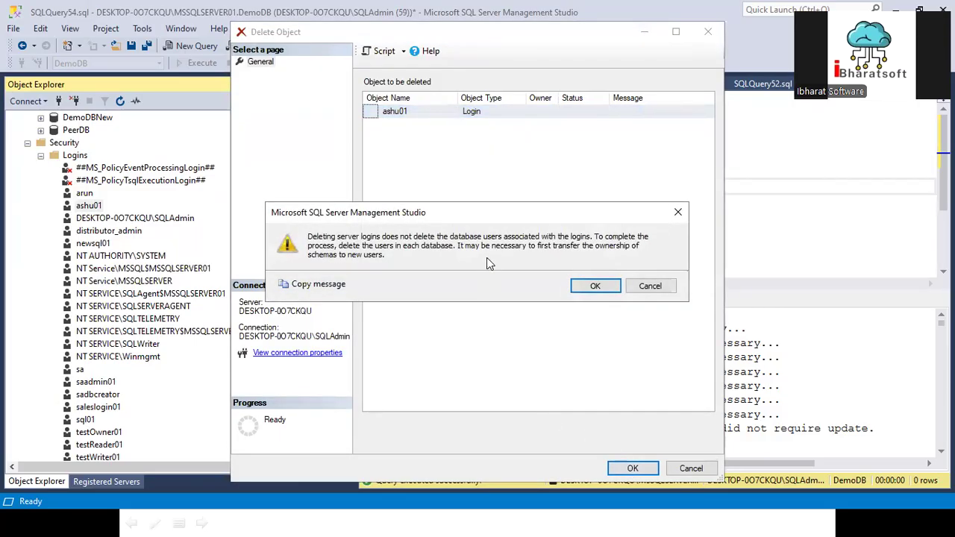
{"action": "left_click", "coordinate": [593, 285]}
{"action": "scroll", "coordinate": [93, 217], "scroll_direction": "up", "scroll_amount": 6}
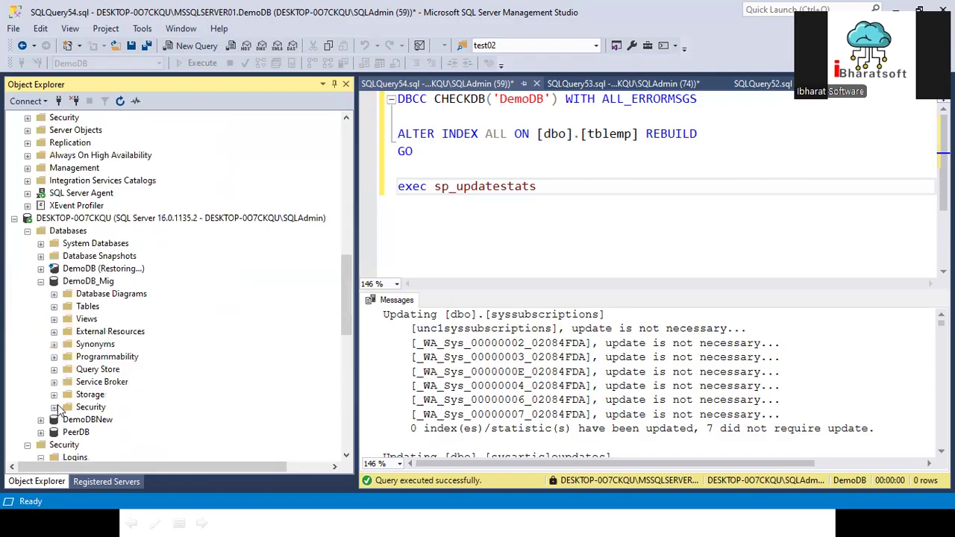
{"action": "left_click", "coordinate": [55, 407]}
Step: Refresh DemoDB_Mig's Users folder
{"action": "left_click", "coordinate": [116, 231]}
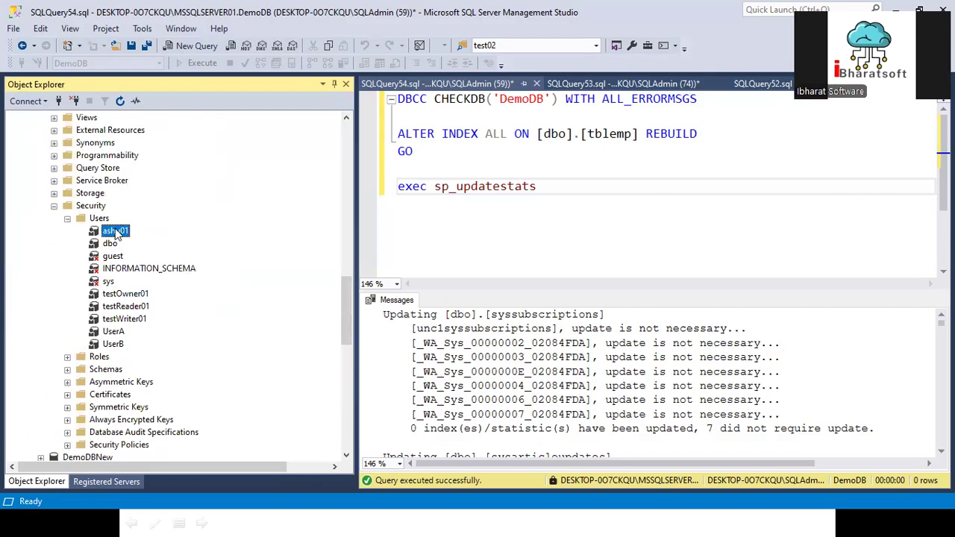
{"action": "left_click", "coordinate": [101, 218]}
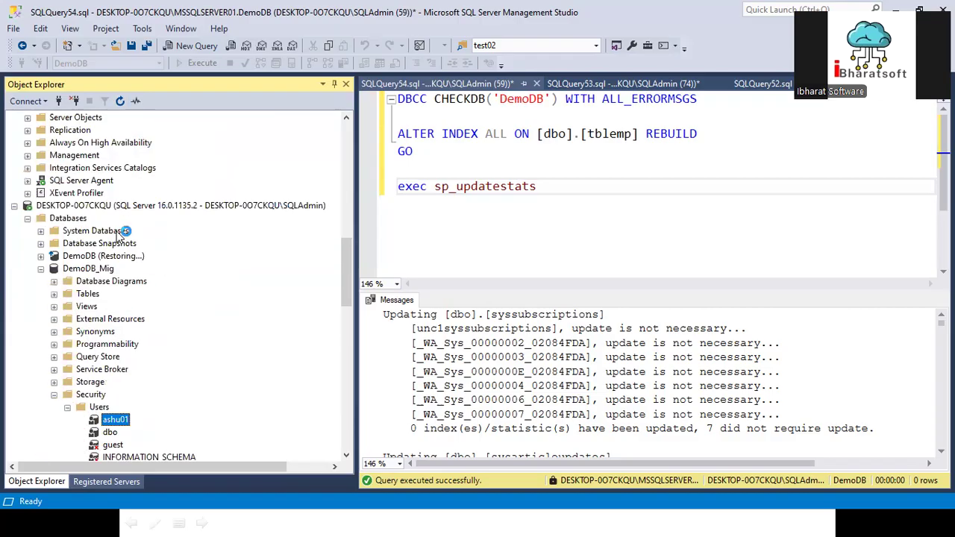
{"action": "right_click", "coordinate": [98, 343]}
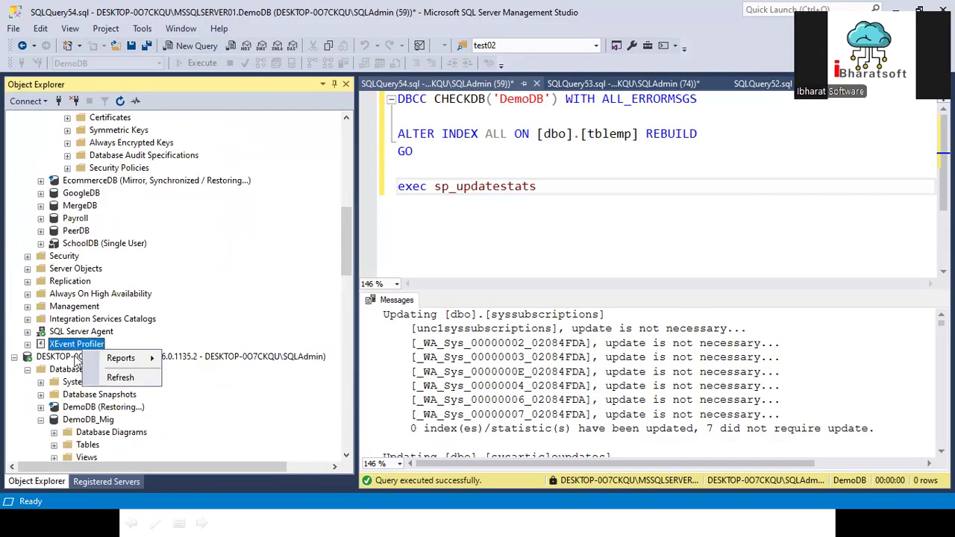
Step: Connect to DESKTOP-0O7CKQU via SQL Server Authentication as ashu01, remembering the password, and get Error 18456
{"action": "right_click", "coordinate": [75, 357]}
{"action": "left_click", "coordinate": [126, 220]}
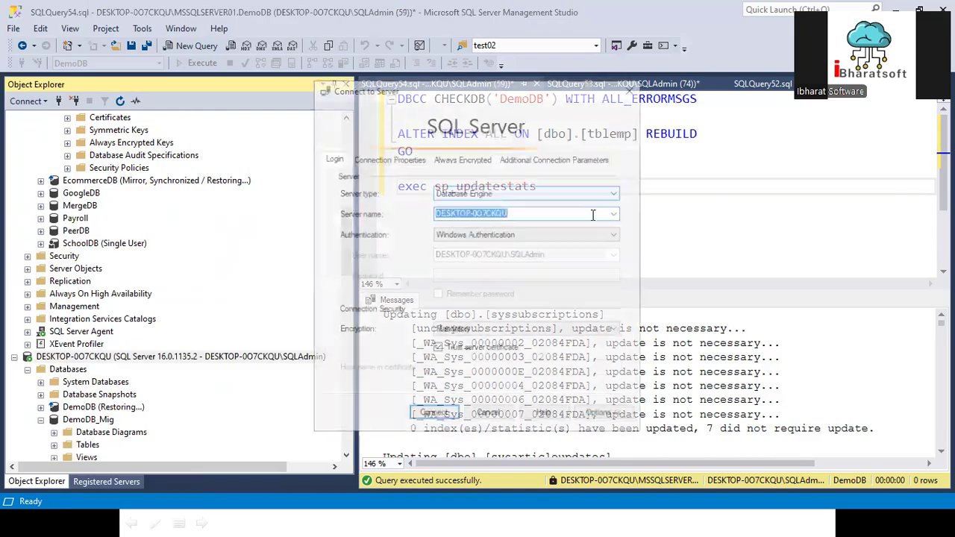
{"action": "left_click", "coordinate": [610, 235]}
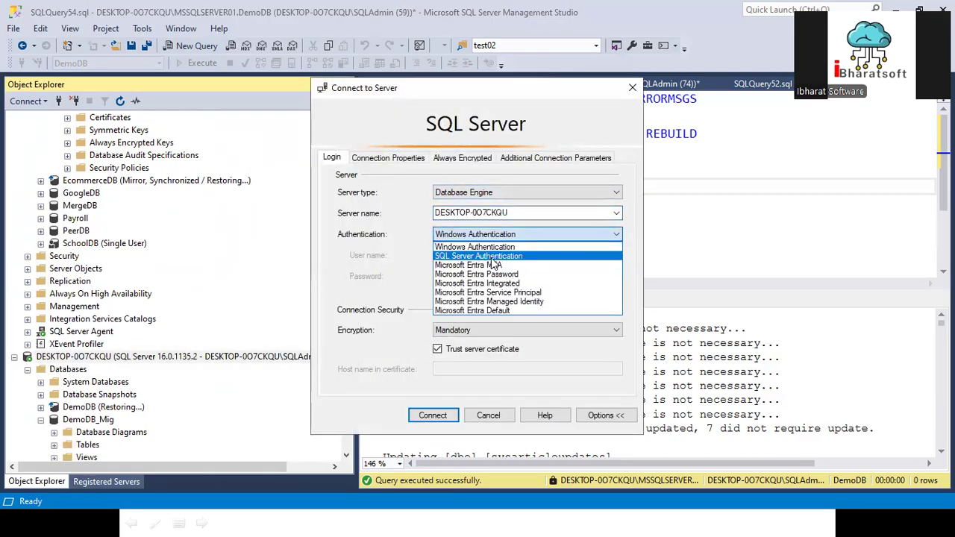
{"action": "left_click", "coordinate": [492, 258]}
{"action": "key", "text": "Tab"}
{"action": "type", "text": "as"}
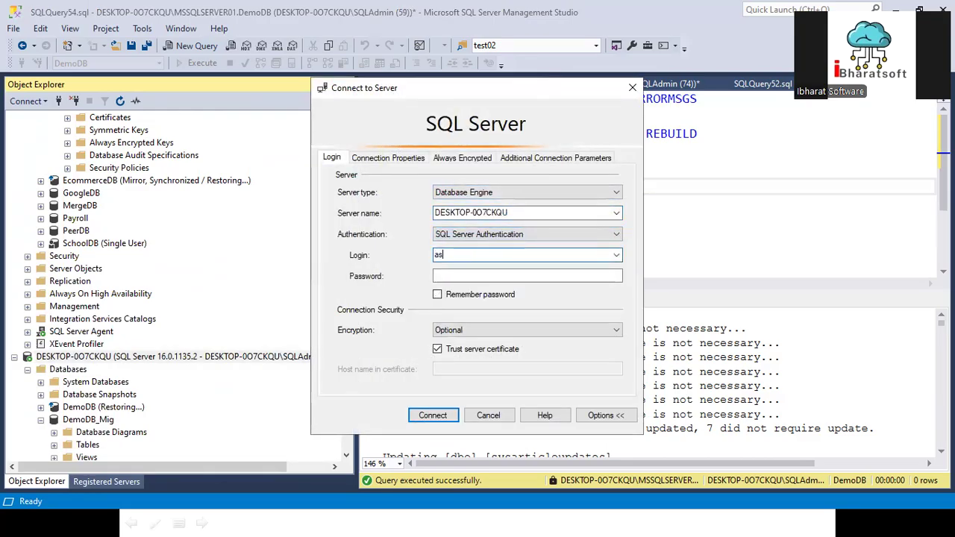
{"action": "type", "text": "hu01"}
{"action": "key", "text": "Tab"}
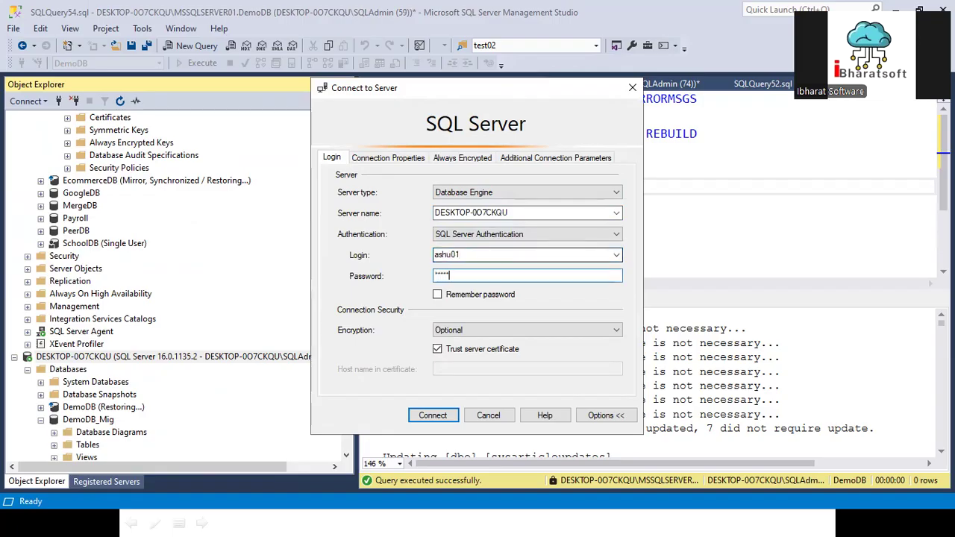
{"action": "type", "text": "**"}
{"action": "left_click", "coordinate": [478, 294]}
{"action": "left_click", "coordinate": [431, 418]}
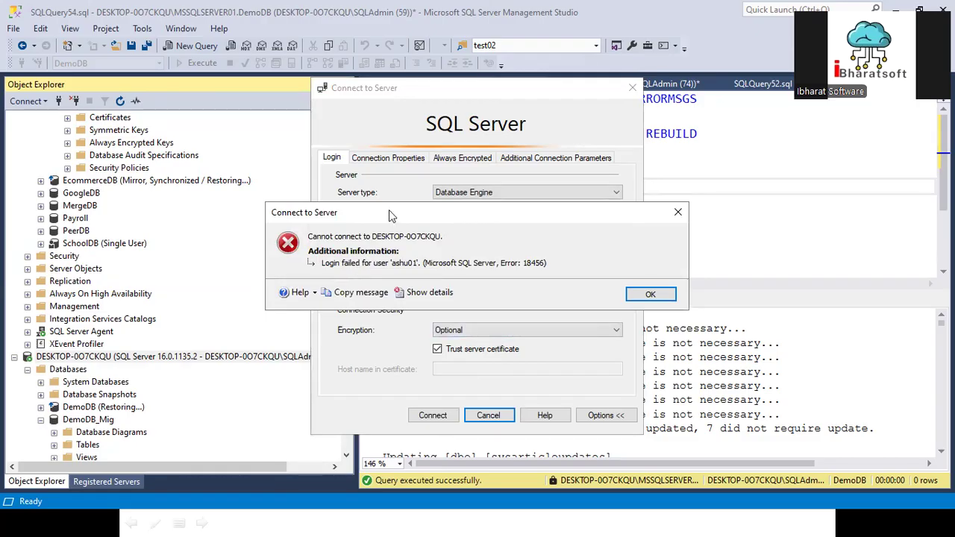
{"action": "left_click_drag", "start_coordinate": [388, 211], "coordinate": [388, 168]}
Step: Dismiss the Error 18456 message, cancel Connect to Server, and switch to the Chrome window
{"action": "left_click", "coordinate": [650, 252]}
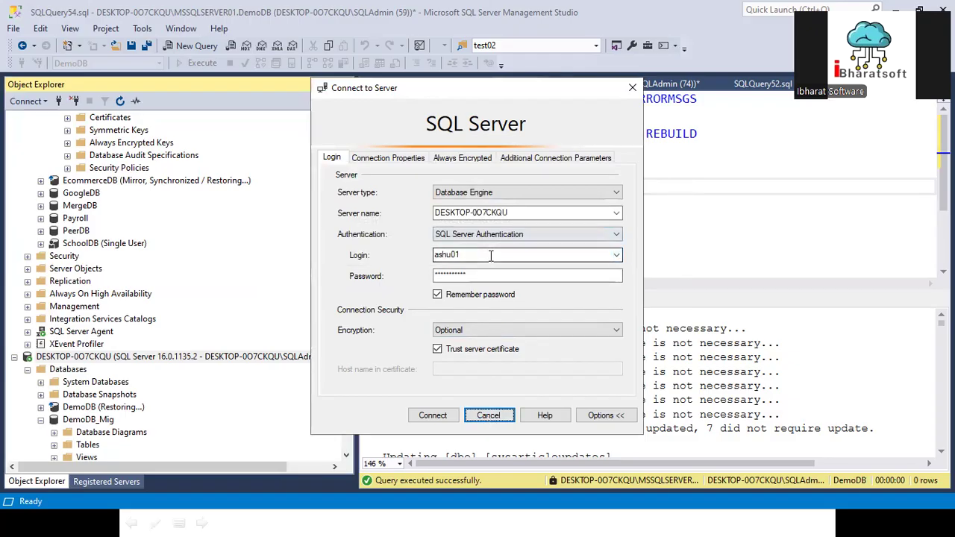
{"action": "left_click", "coordinate": [462, 255]}
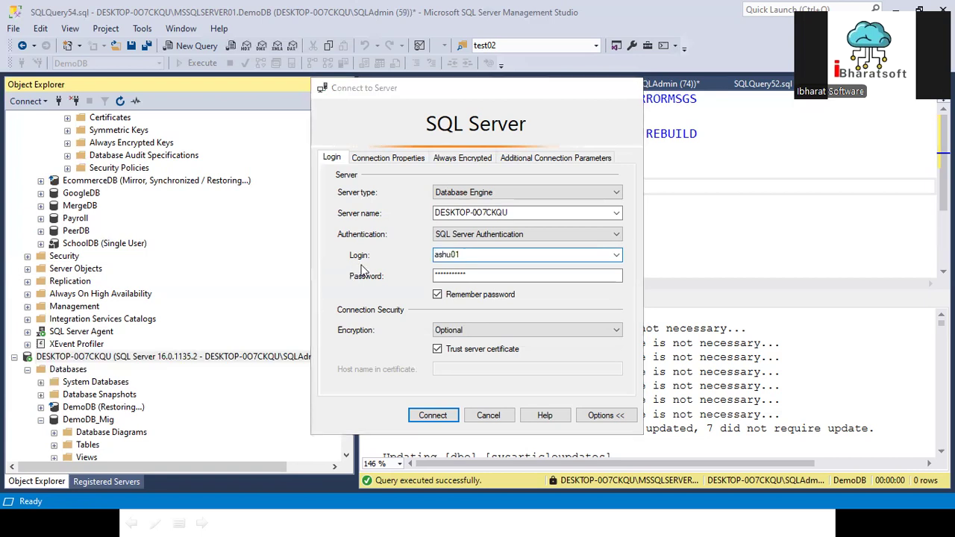
{"action": "key", "text": "Escape"}
{"action": "scroll", "coordinate": [58, 432], "scroll_direction": "down", "scroll_amount": 1}
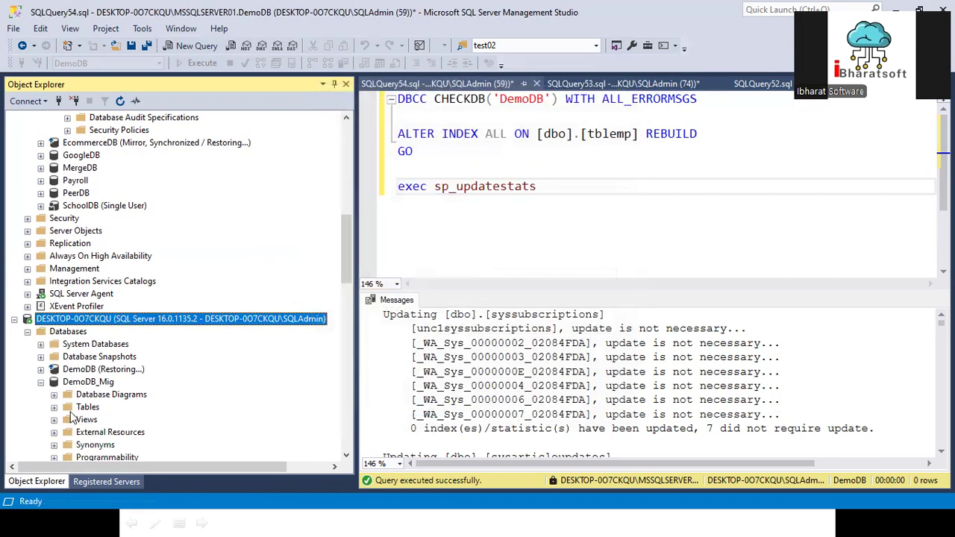
{"action": "scroll", "coordinate": [87, 408], "scroll_direction": "down", "scroll_amount": 3}
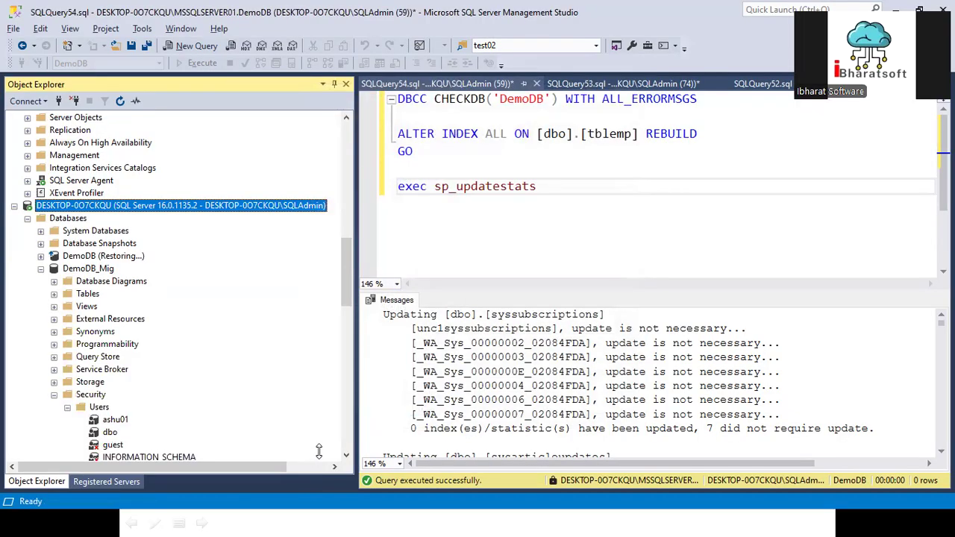
{"action": "key", "text": "alt+Tab"}
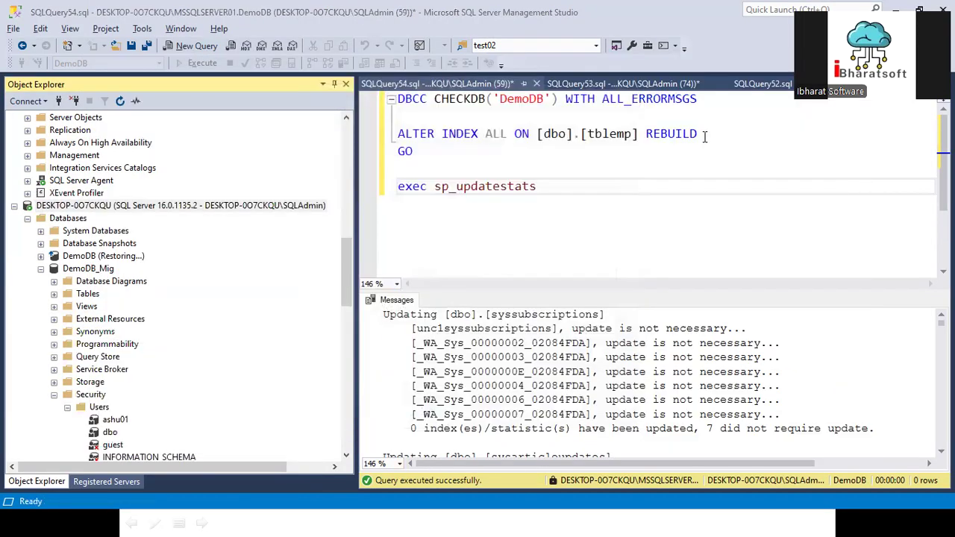
{"action": "key", "text": "alt+Tab"}
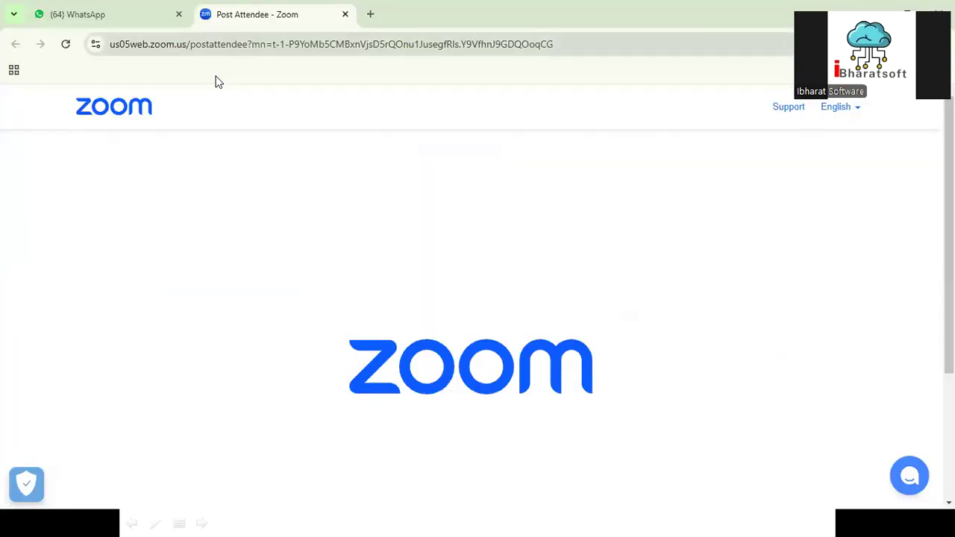
Step: Load app.diagrams.net from Chrome's address bar and open Replication.drawio from the device
{"action": "type", "text": "draw"}
{"action": "left_click", "coordinate": [175, 76]}
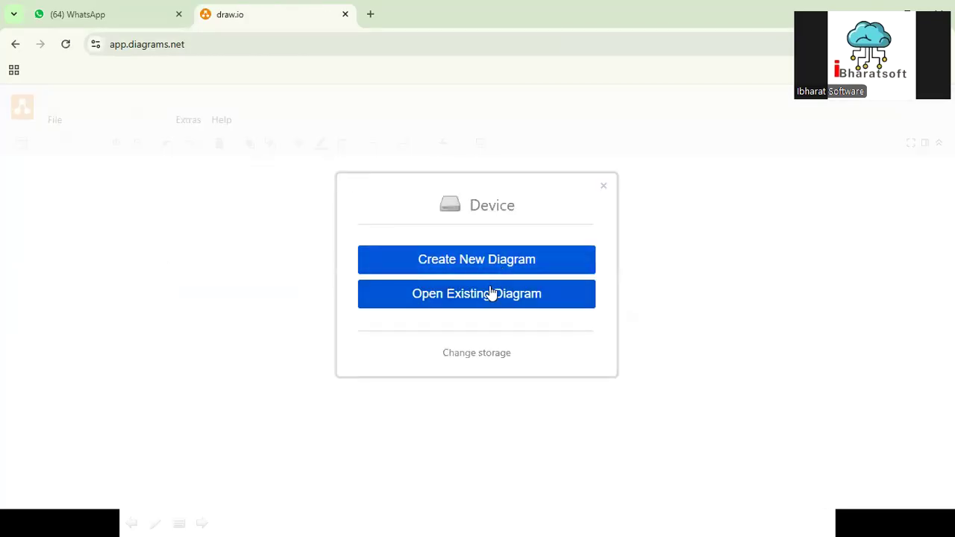
{"action": "left_click", "coordinate": [456, 302]}
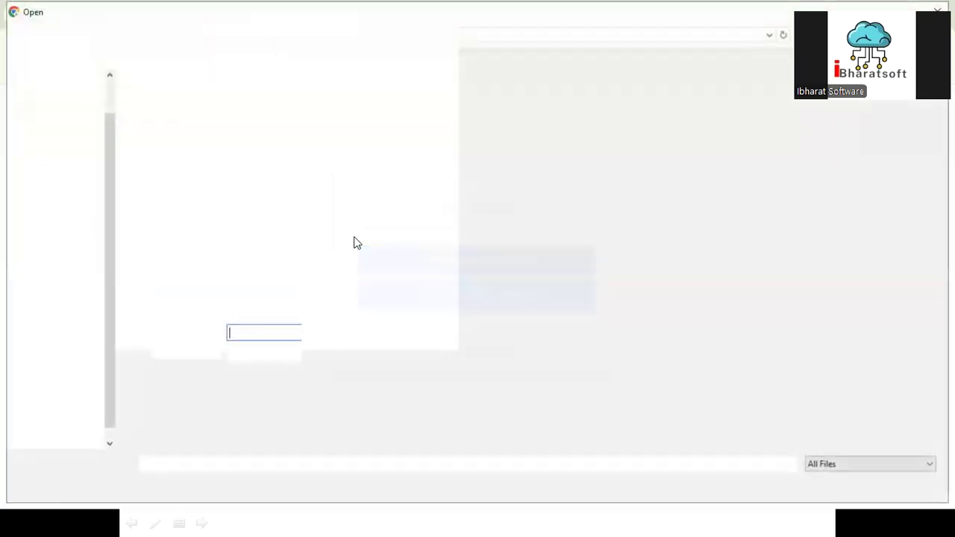
{"action": "double_click", "coordinate": [142, 112]}
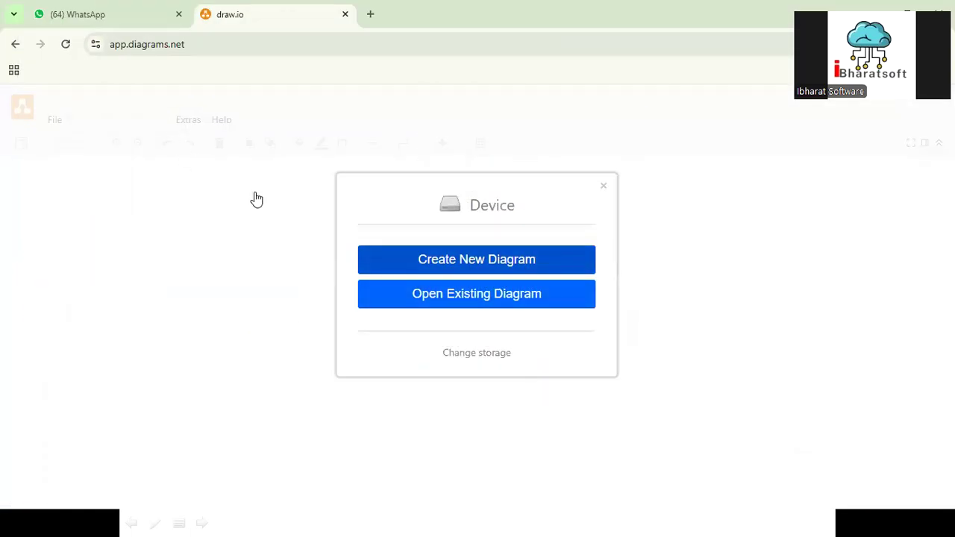
Step: On blank canvas, place a Cylinder resized to 120 x 140 and a Rectangle resized to 280 x 270
{"action": "scroll", "coordinate": [436, 332], "scroll_direction": "down", "scroll_amount": 5}
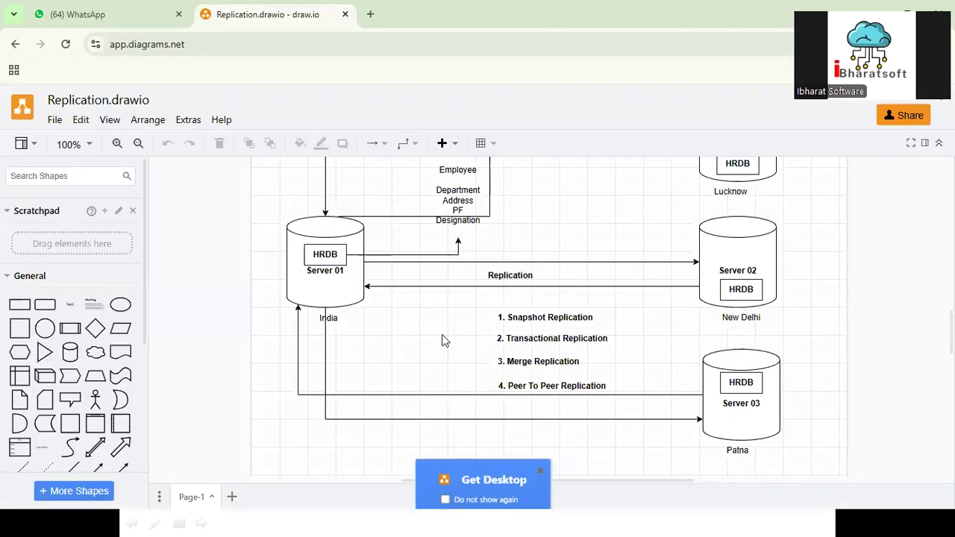
{"action": "scroll", "coordinate": [440, 337], "scroll_direction": "up", "scroll_amount": 3}
{"action": "scroll", "coordinate": [440, 337], "scroll_direction": "down", "scroll_amount": 4}
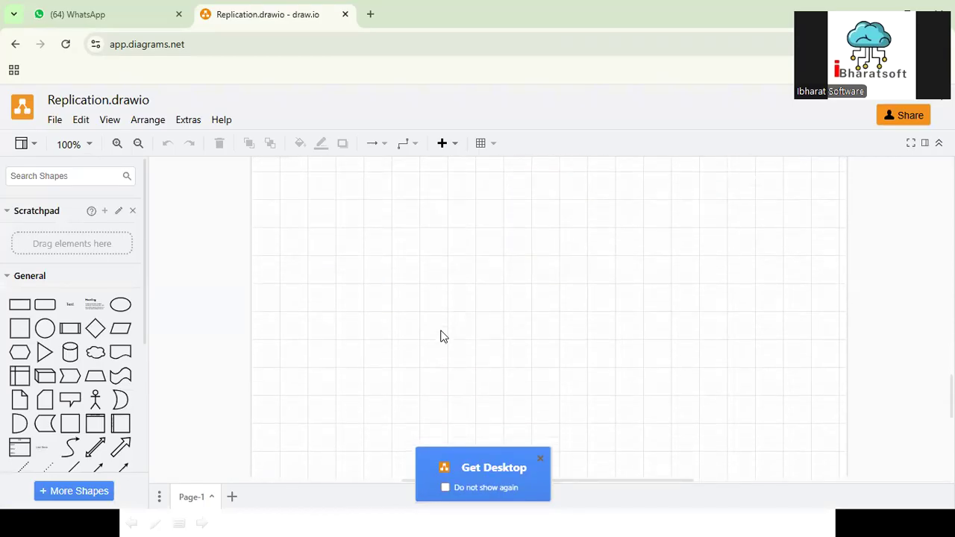
{"action": "left_click", "coordinate": [71, 352]}
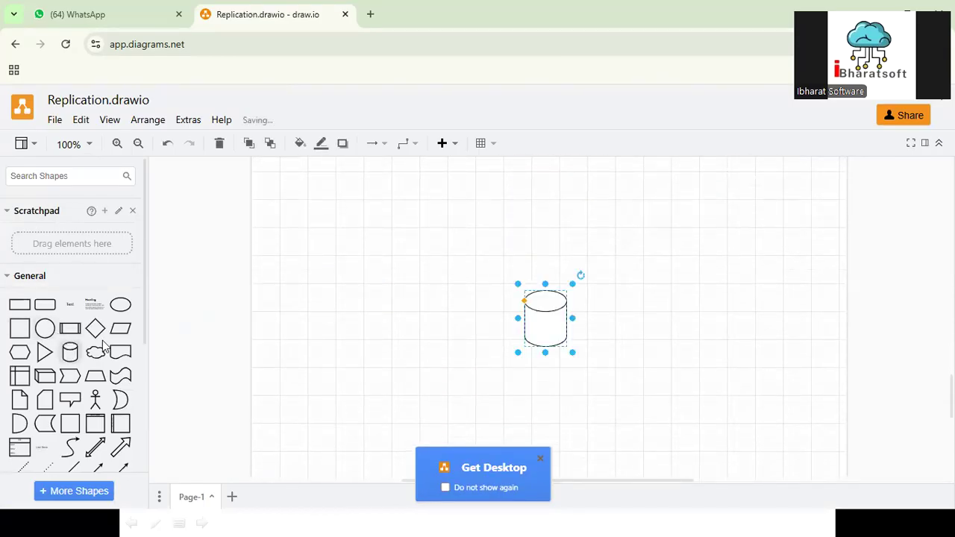
{"action": "left_click_drag", "start_coordinate": [556, 315], "coordinate": [560, 344]}
{"action": "left_click", "coordinate": [497, 133]}
{"action": "left_click_drag", "start_coordinate": [527, 295], "coordinate": [353, 252]}
{"action": "left_click", "coordinate": [21, 306]}
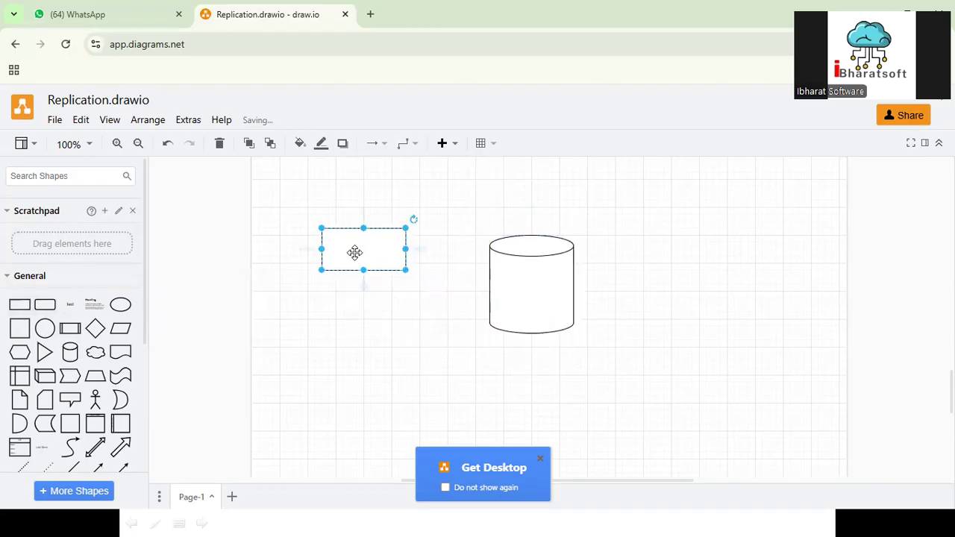
{"action": "left_click_drag", "start_coordinate": [403, 272], "coordinate": [513, 418]}
Step: Bring the cylinder to front, move it into the rectangle, and enlarge the rectangle
{"action": "right_click", "coordinate": [544, 291]}
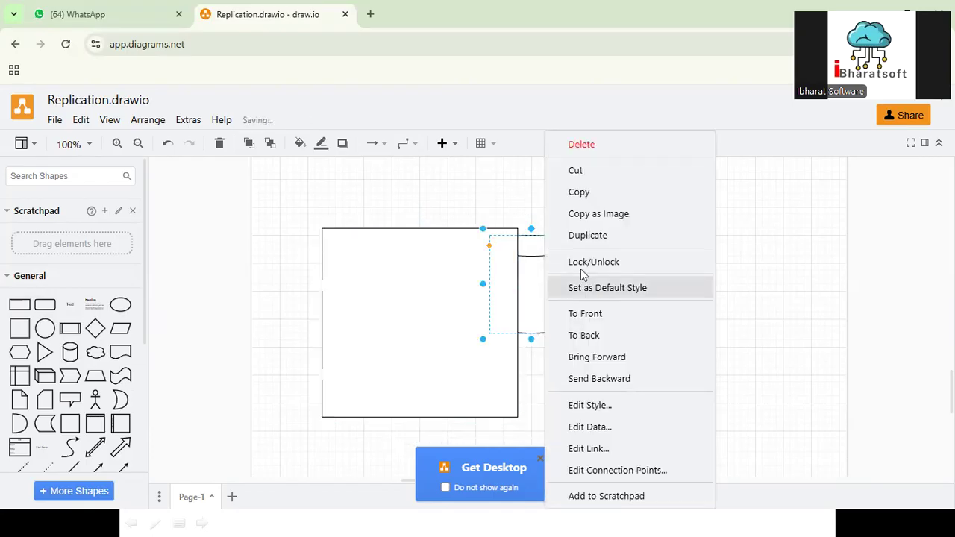
{"action": "left_click", "coordinate": [589, 336]}
{"action": "right_click", "coordinate": [545, 270]}
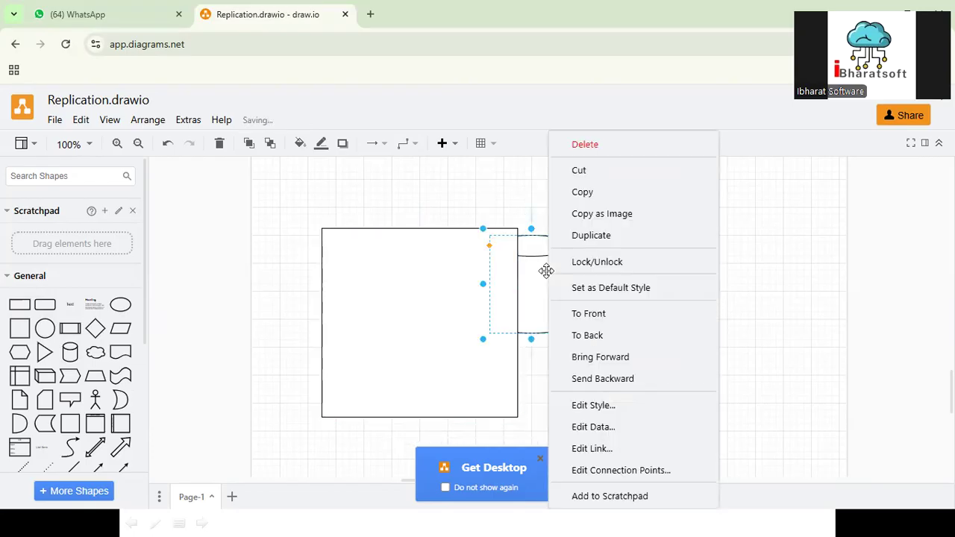
{"action": "left_click", "coordinate": [585, 315]}
{"action": "left_click_drag", "start_coordinate": [541, 297], "coordinate": [423, 299]}
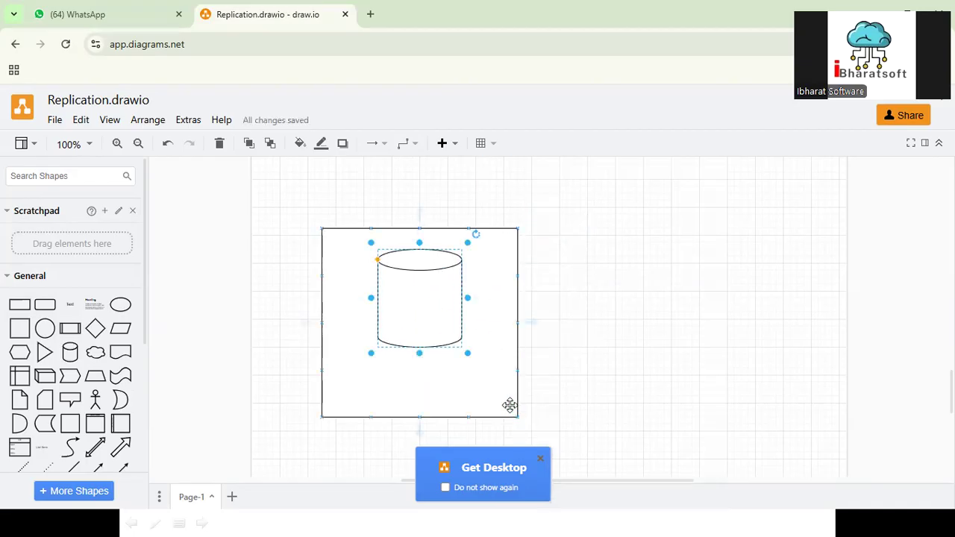
{"action": "left_click", "coordinate": [518, 418]}
{"action": "left_click_drag", "start_coordinate": [518, 418], "coordinate": [650, 458]}
{"action": "left_click_drag", "start_coordinate": [486, 230], "coordinate": [478, 179]}
{"action": "left_click_drag", "start_coordinate": [426, 298], "coordinate": [459, 283]}
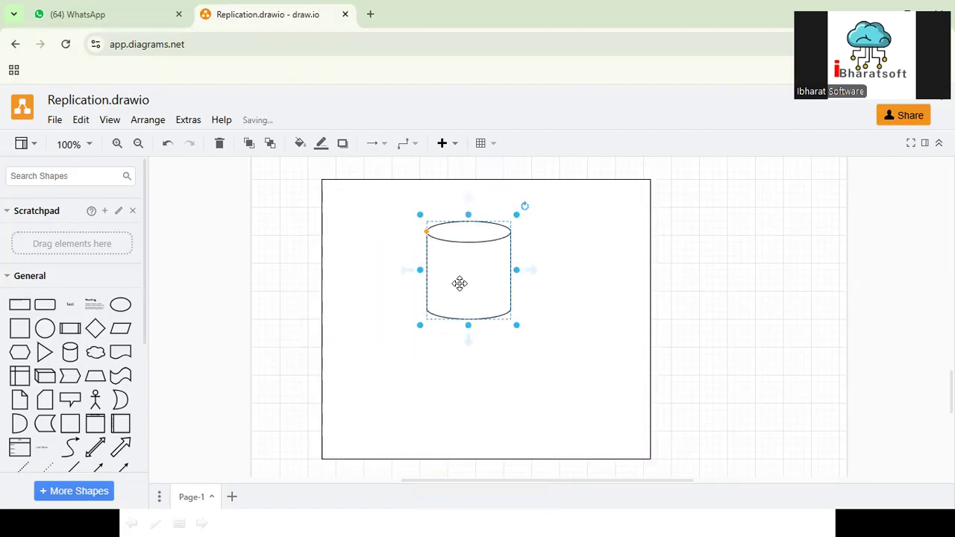
Step: Duplicate the cylinder with Ctrl+D, shorten the upper cylinders, and align all three vertically
{"action": "key", "text": "ctrl+d"}
{"action": "left_click_drag", "start_coordinate": [463, 397], "coordinate": [468, 393]}
{"action": "left_click_drag", "start_coordinate": [467, 326], "coordinate": [467, 362]}
{"action": "left_click", "coordinate": [466, 267]}
{"action": "left_click_drag", "start_coordinate": [468, 217], "coordinate": [467, 255]}
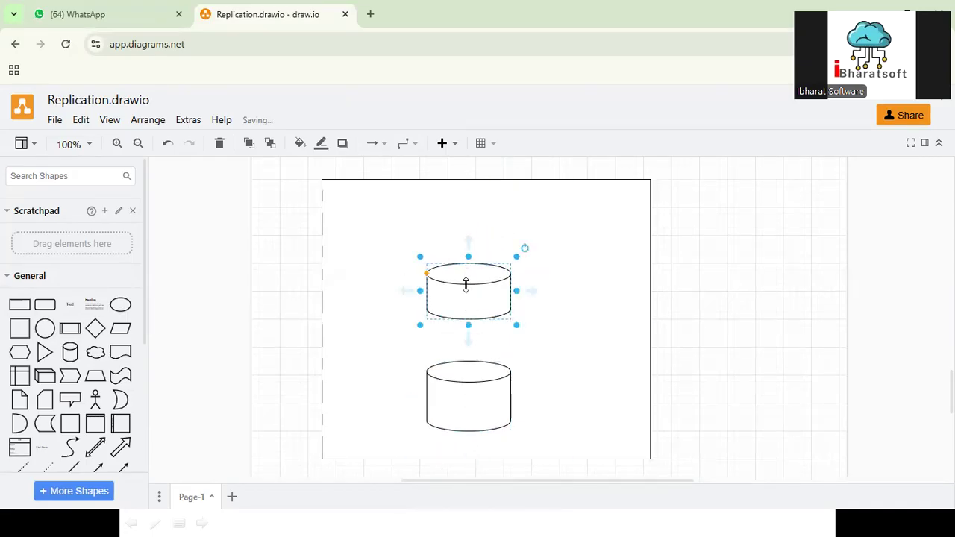
{"action": "mouse_move", "coordinate": [470, 296]}
{"action": "left_mouse_down"}
{"action": "mouse_move", "coordinate": [459, 219]}
{"action": "mouse_move", "coordinate": [465, 304]}
{"action": "left_mouse_up"}
{"action": "left_click_drag", "start_coordinate": [467, 400], "coordinate": [461, 401]}
{"action": "left_click_drag", "start_coordinate": [471, 279], "coordinate": [467, 296]}
{"action": "left_click", "coordinate": [455, 231]}
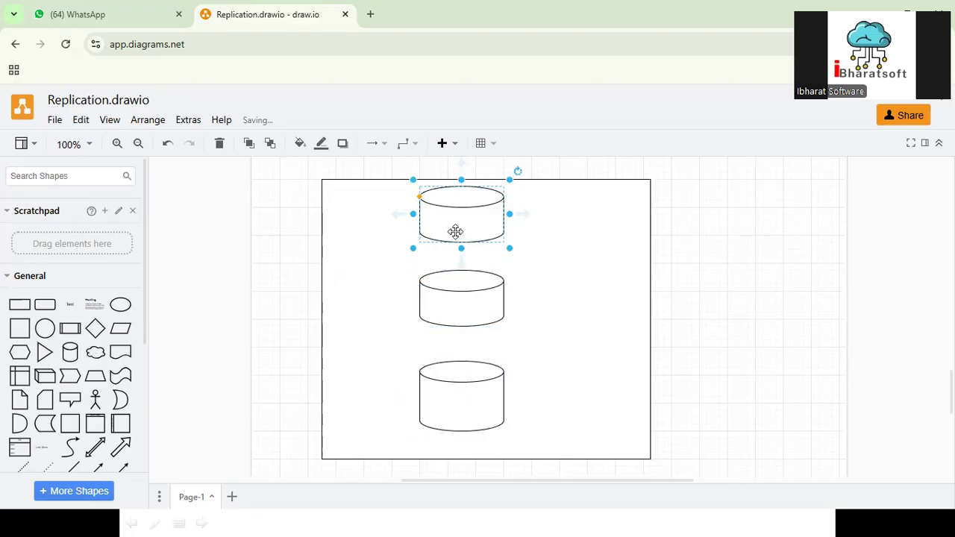
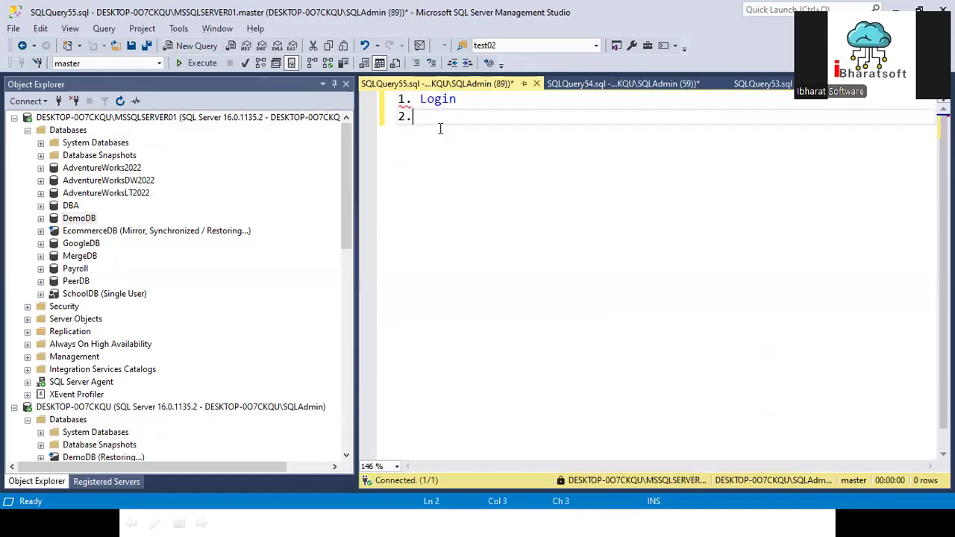
Step: Add a third note line, '3. Grant Select permission to Ankit'
{"action": "key", "text": "Return"}
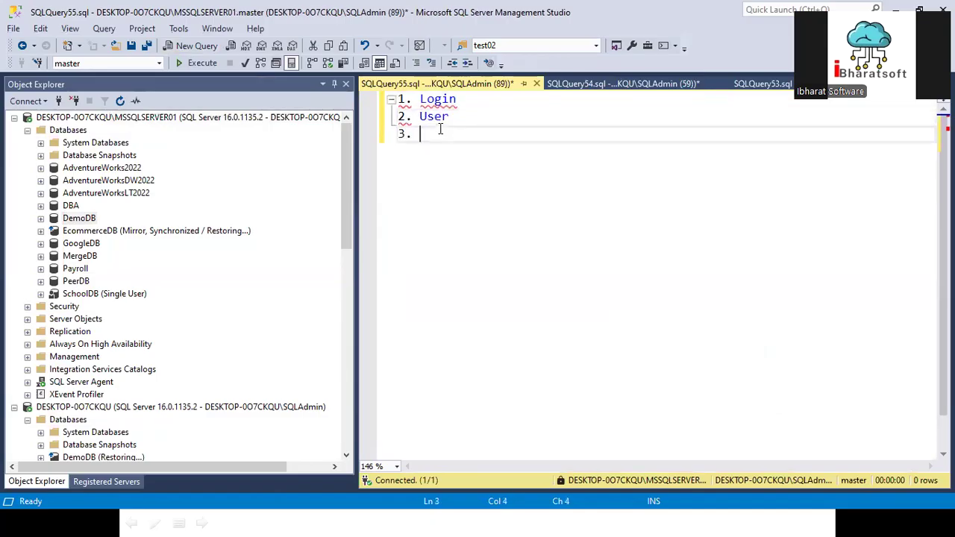
{"action": "type", "text": "3. Grant Select permission to An"}
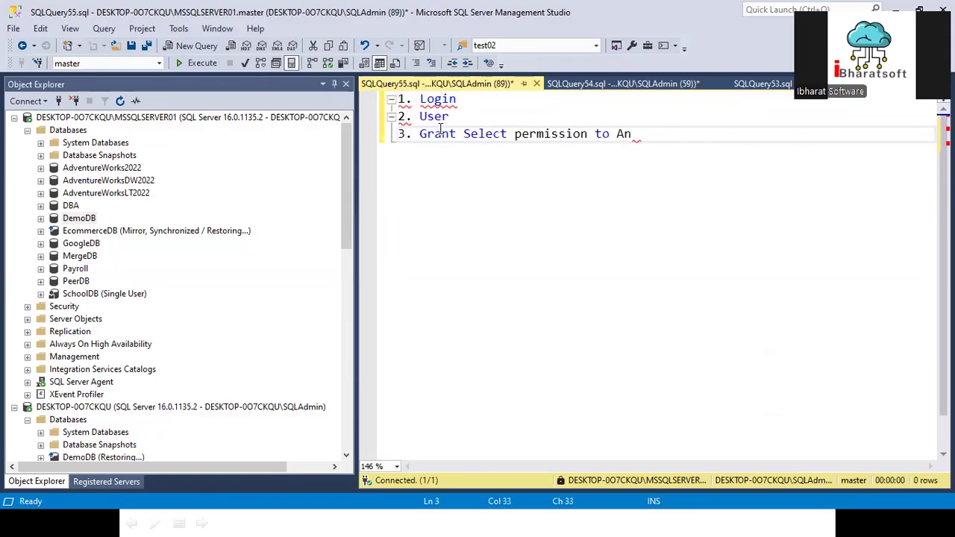
{"action": "type", "text": "ki"}
{"action": "key", "text": "BackSpace"}
{"action": "type", "text": "kit"}
Step: Annotate the Login note with '-- Master' and the User note with '-- Demodb'
{"action": "left_click", "coordinate": [452, 99]}
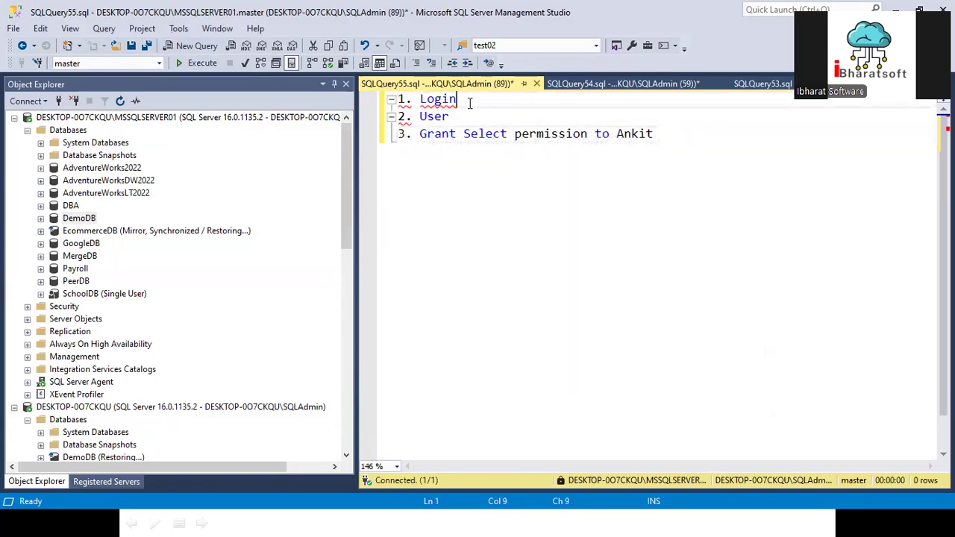
{"action": "left_click", "coordinate": [493, 101]}
{"action": "type", "text": "-- masree"}
{"action": "key", "text": "BackSpace"}
{"action": "key", "text": "BackSpace"}
{"action": "key", "text": "BackSpace"}
{"action": "type", "text": "ter"}
{"action": "left_click", "coordinate": [481, 116]}
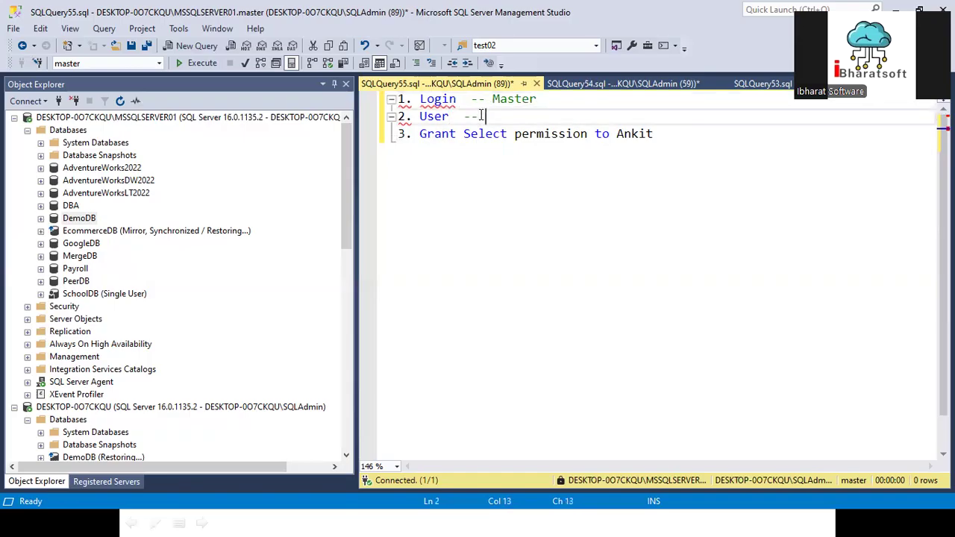
{"action": "type", "text": "odb"}
Step: Select the MSSQLSERVER01 server and start an empty line below the notes
{"action": "left_click", "coordinate": [510, 98]}
{"action": "left_click", "coordinate": [431, 103]}
{"action": "left_click", "coordinate": [429, 133]}
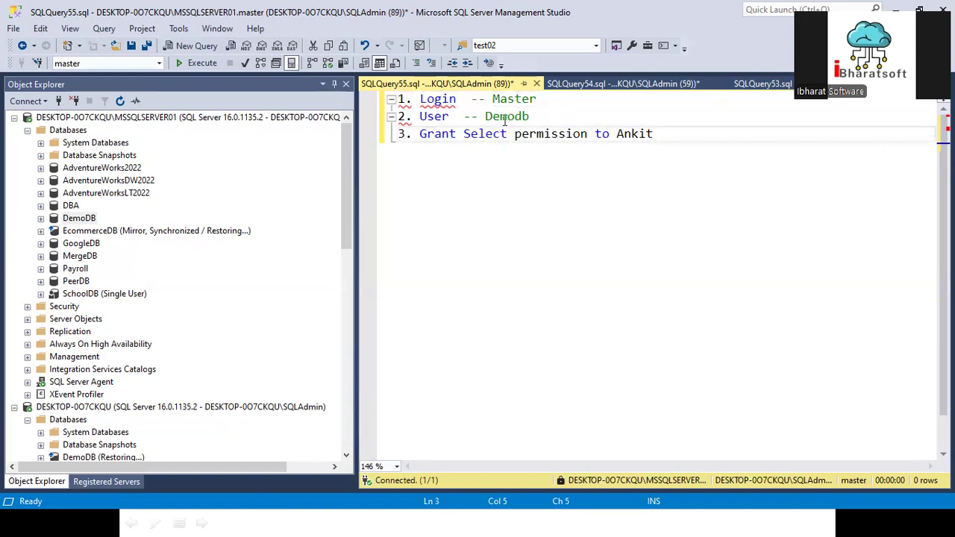
{"action": "left_click", "coordinate": [187, 117]}
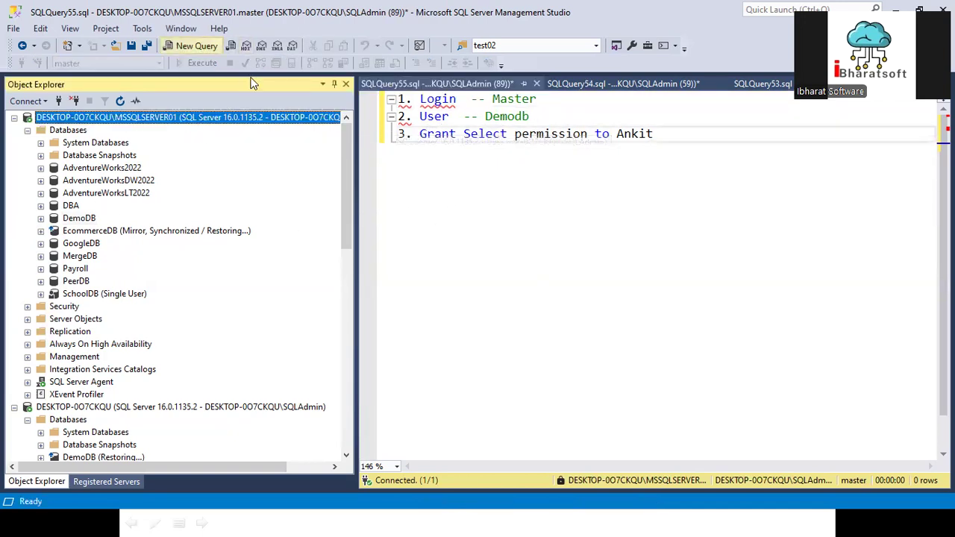
{"action": "left_click", "coordinate": [679, 130]}
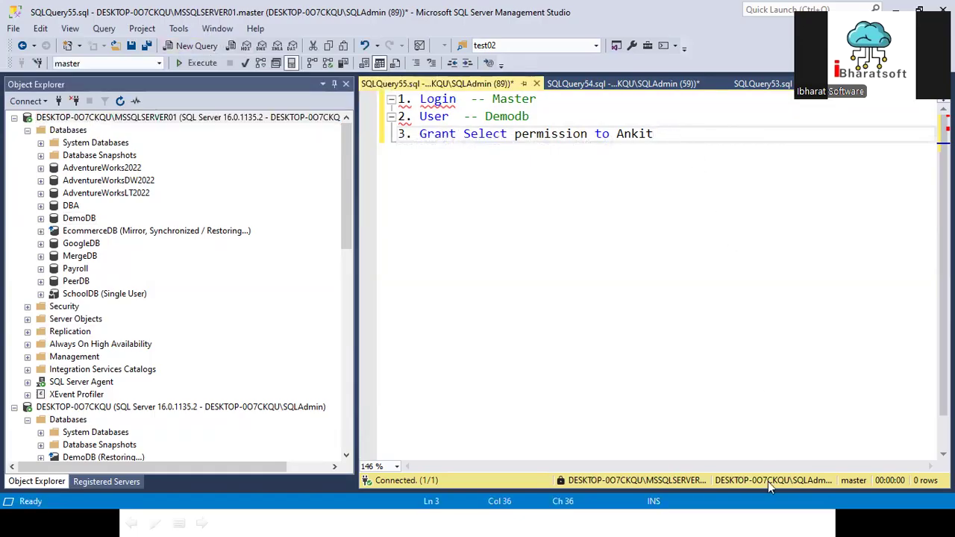
{"action": "key", "text": "Return"}
{"action": "key", "text": "Return"}
{"action": "key", "text": "Return"}
{"action": "key", "text": "Return"}
{"action": "key", "text": "Return"}
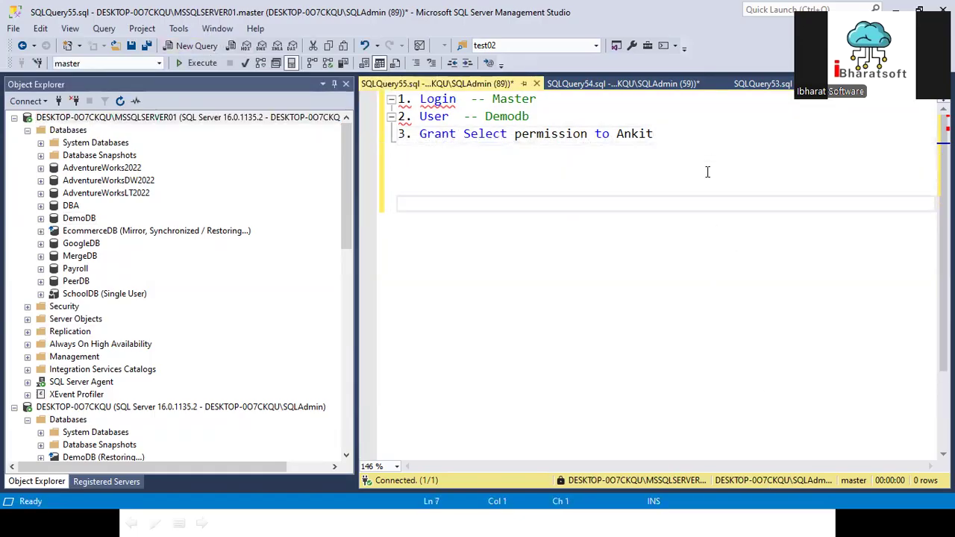
Step: Run 'use master' to switch to the master database
{"action": "type", "text": "use master"}
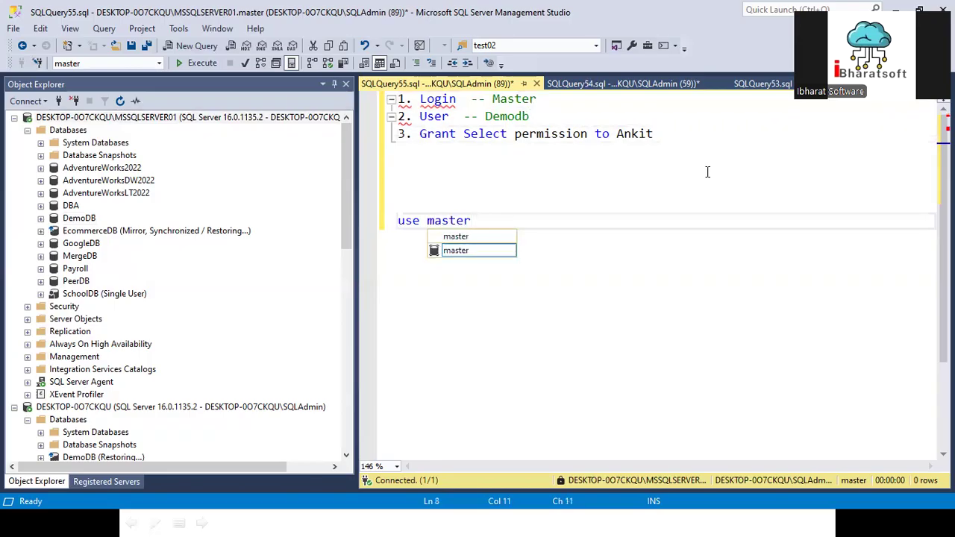
{"action": "key", "text": "shift+Home"}
{"action": "key", "text": "F5"}
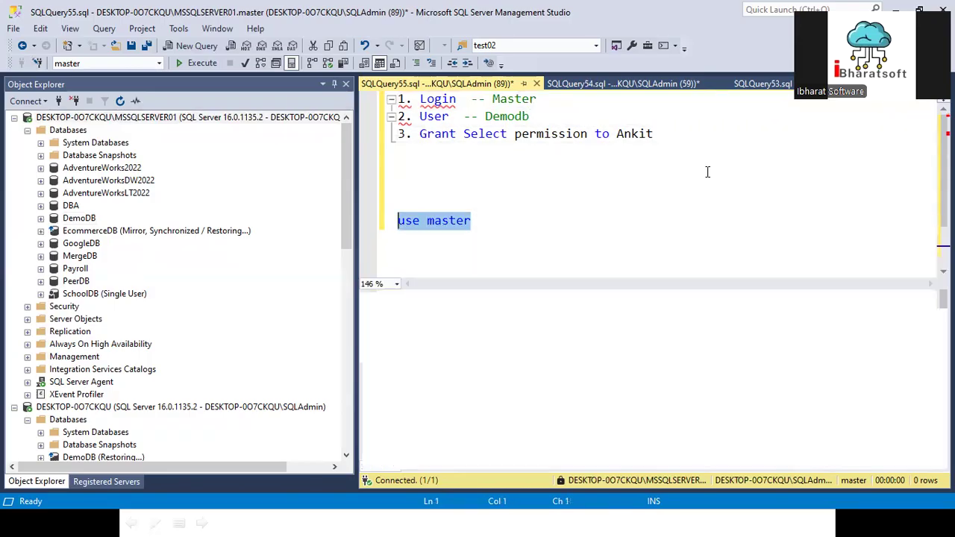
{"action": "left_click", "coordinate": [481, 227]}
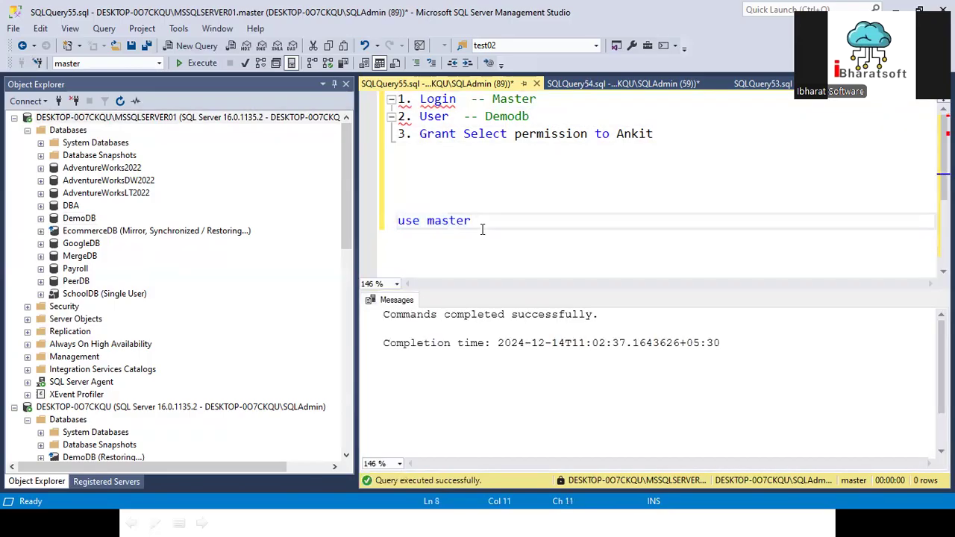
{"action": "key", "text": "Return"}
{"action": "key", "text": "Return"}
{"action": "key", "text": "Return"}
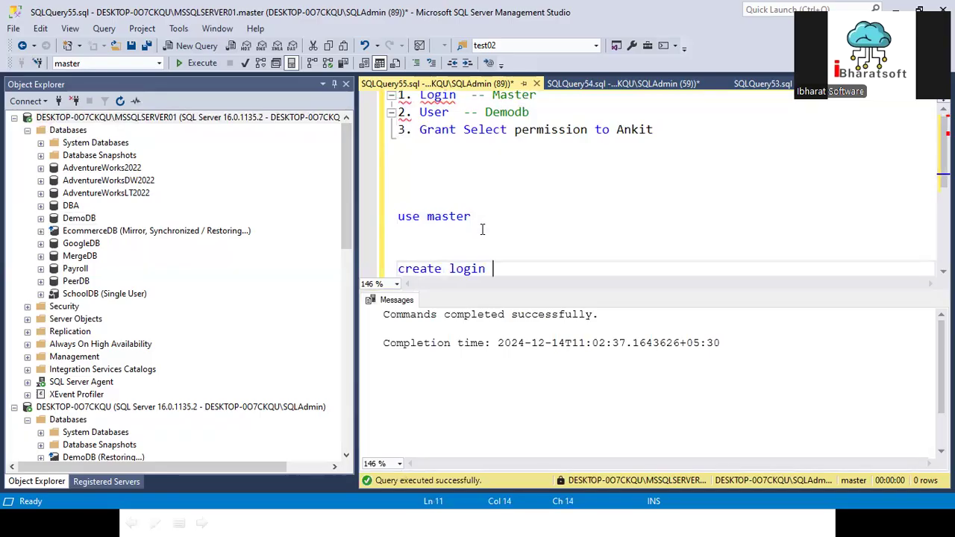
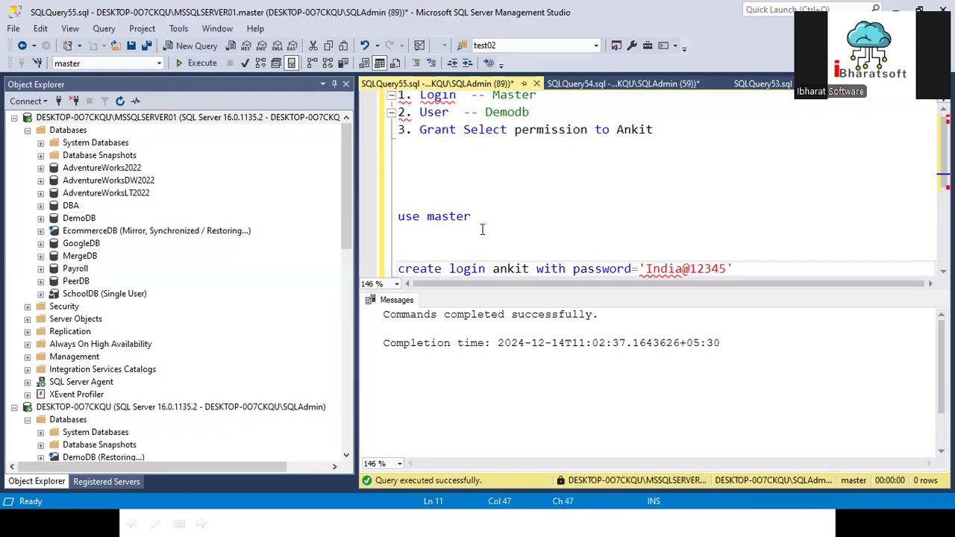
Step: Create and run the login ankit with a password, then select that statement line
{"action": "key", "text": "shift+Home"}
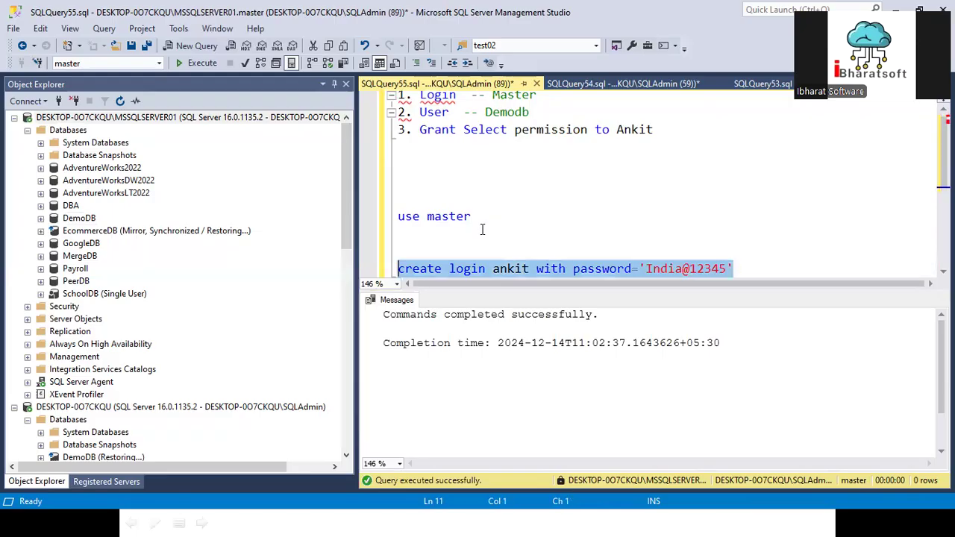
{"action": "key", "text": "F5"}
{"action": "left_click", "coordinate": [489, 234]}
{"action": "key", "text": "Delete"}
{"action": "key", "text": "Delete"}
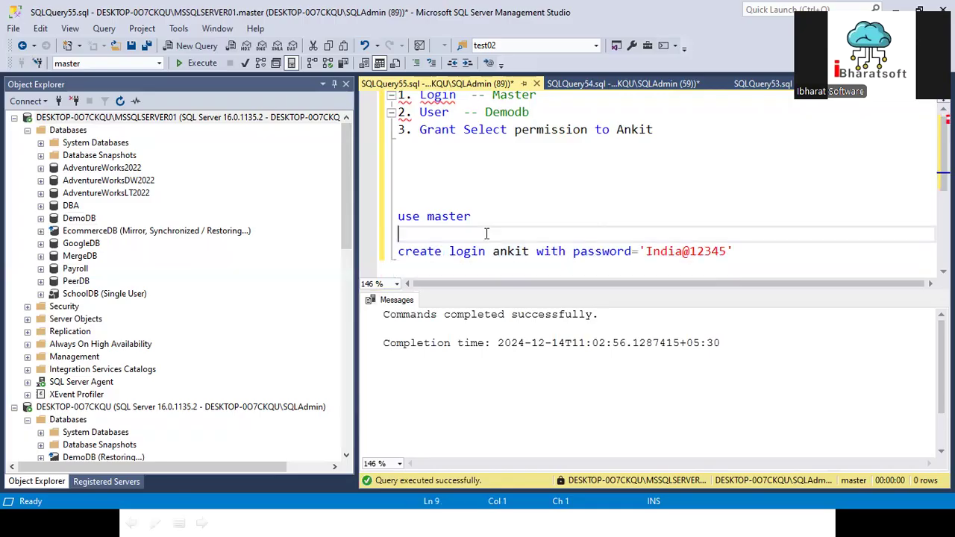
{"action": "double_click", "coordinate": [494, 235]}
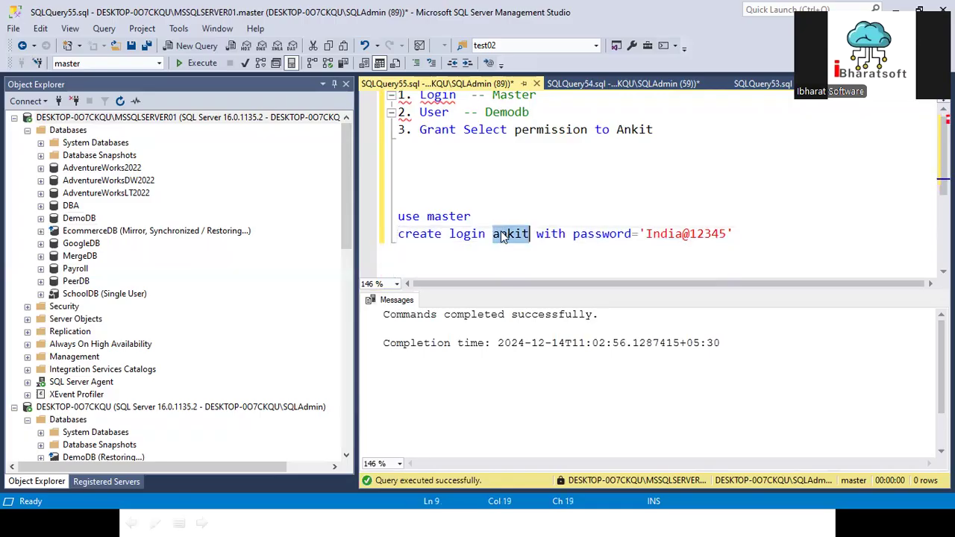
{"action": "left_click_drag", "start_coordinate": [736, 237], "coordinate": [368, 239]}
{"action": "key", "text": "ctrl+c"}
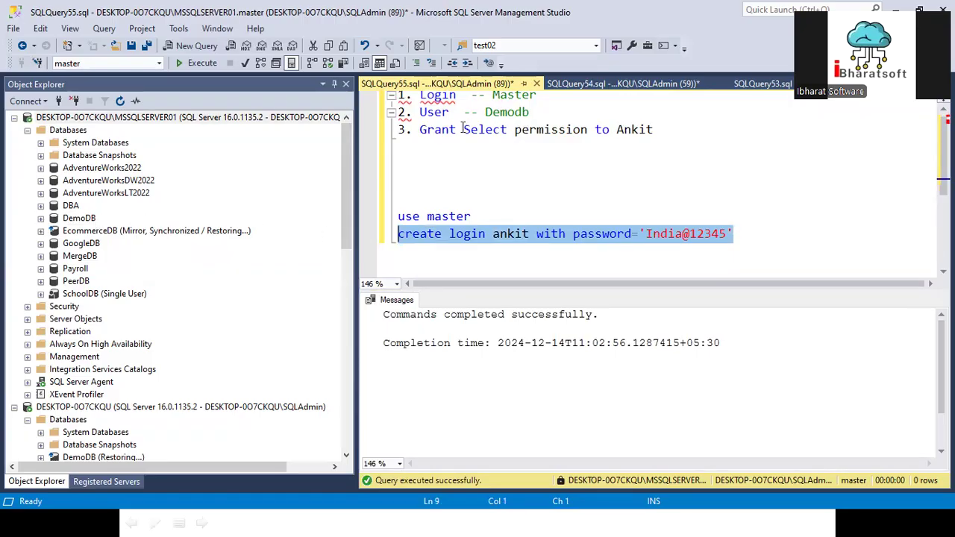
Step: In a new DemoDB query, rewrite the pasted login line into a 'create user ... for login' statement
{"action": "left_click", "coordinate": [81, 218]}
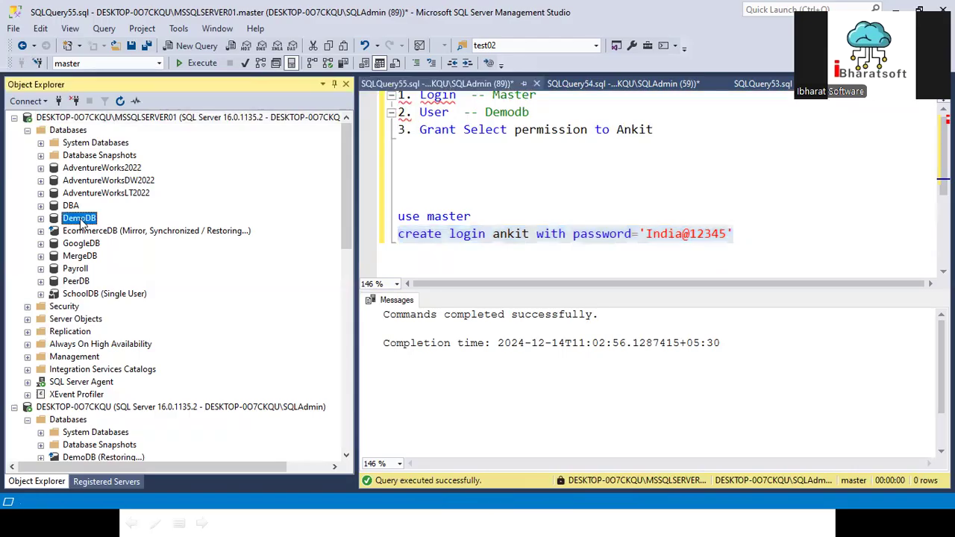
{"action": "left_click", "coordinate": [196, 46]}
{"action": "key", "text": "ctrl+v"}
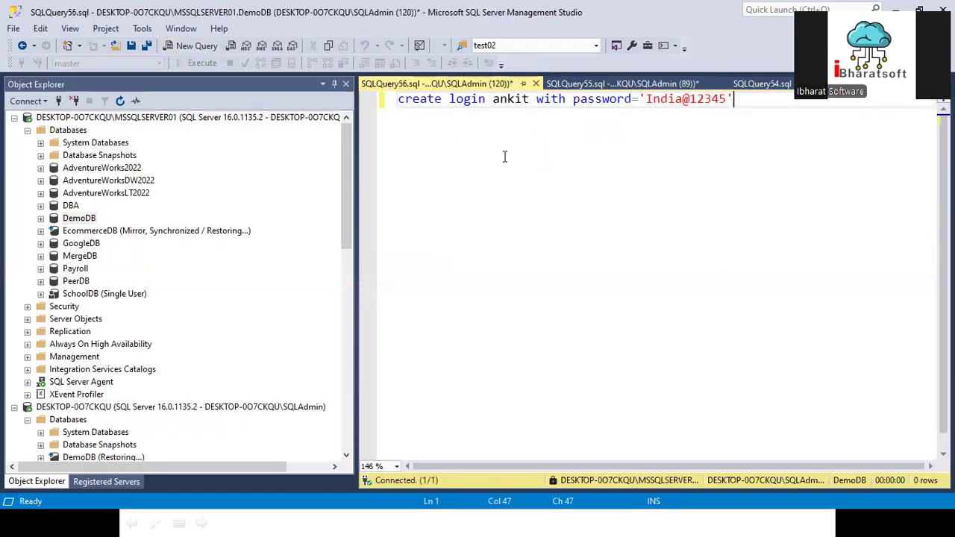
{"action": "double_click", "coordinate": [456, 99]}
{"action": "type", "text": "user"}
{"action": "double_click", "coordinate": [500, 103]}
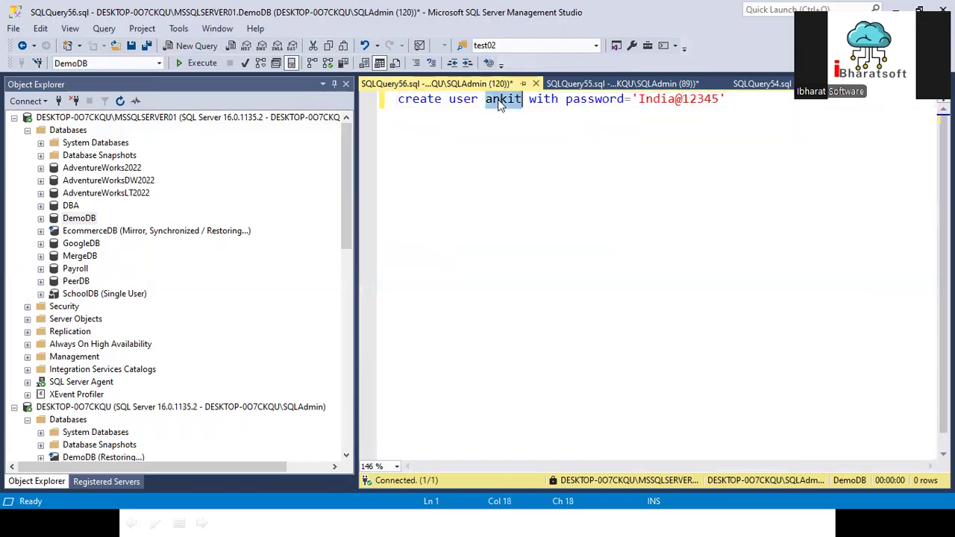
{"action": "double_click", "coordinate": [546, 103]}
{"action": "type", "text": "for logi"}
{"action": "key", "text": "BackSpace"}
{"action": "type", "text": "n"}
{"action": "key", "text": "shift+End"}
{"action": "key", "text": "Delete"}
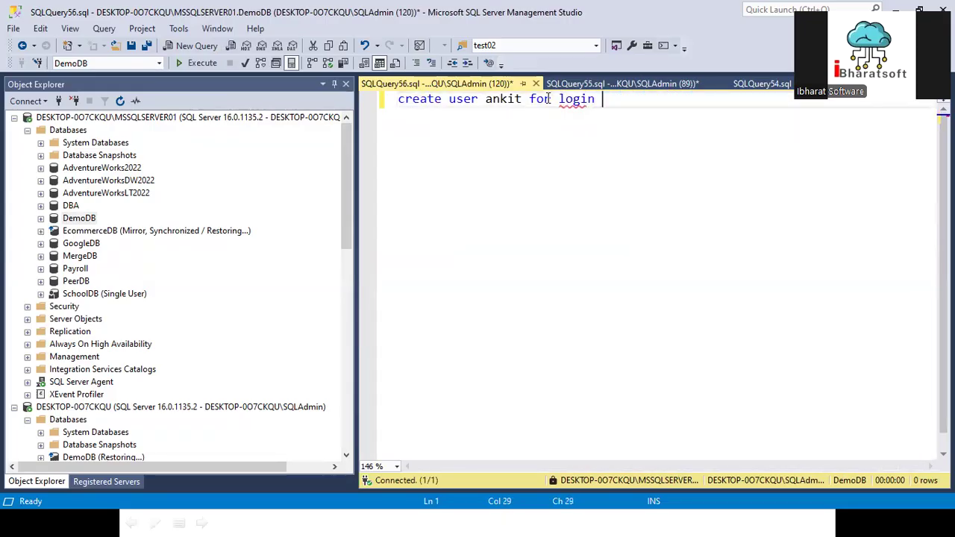
Step: Complete and execute 'create user ankit for login ankit', then return to SQLQuery55
{"action": "key", "text": "ctrl+v"}
{"action": "key", "text": "ctrl+z"}
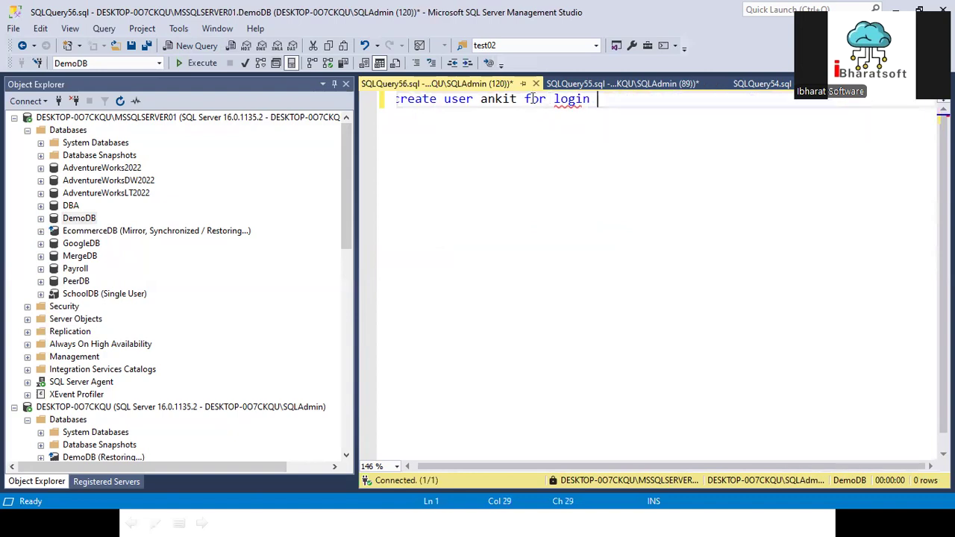
{"action": "double_click", "coordinate": [498, 99]}
{"action": "key", "text": "ctrl+c"}
{"action": "left_click", "coordinate": [621, 97]}
{"action": "key", "text": "ctrl+v"}
{"action": "left_click", "coordinate": [540, 100]}
{"action": "left_click_drag", "start_coordinate": [652, 102], "coordinate": [381, 103]}
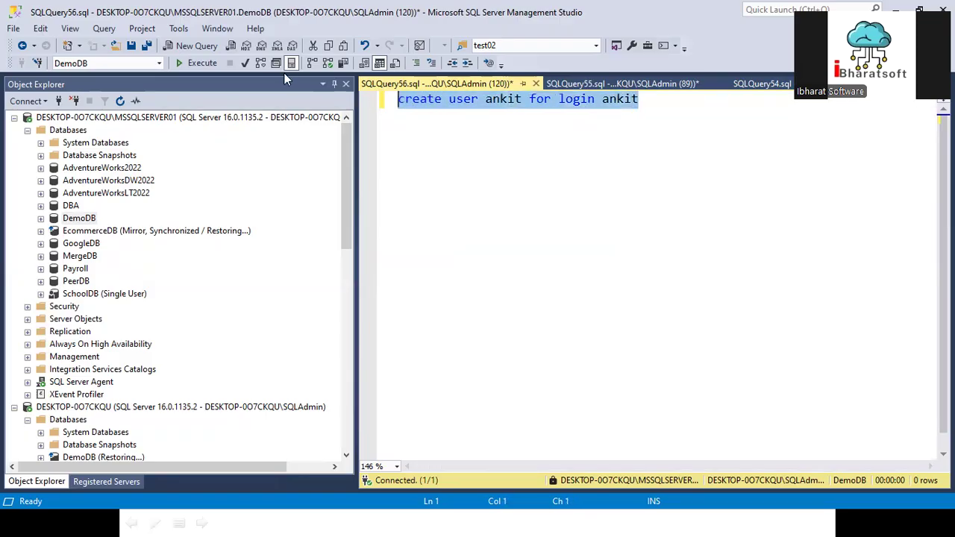
{"action": "left_click", "coordinate": [197, 62]}
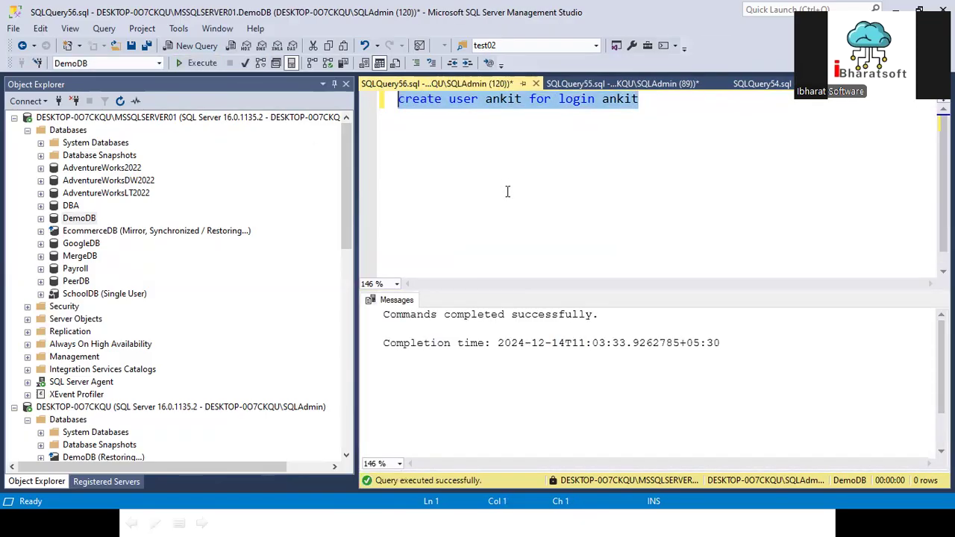
{"action": "left_click", "coordinate": [619, 83]}
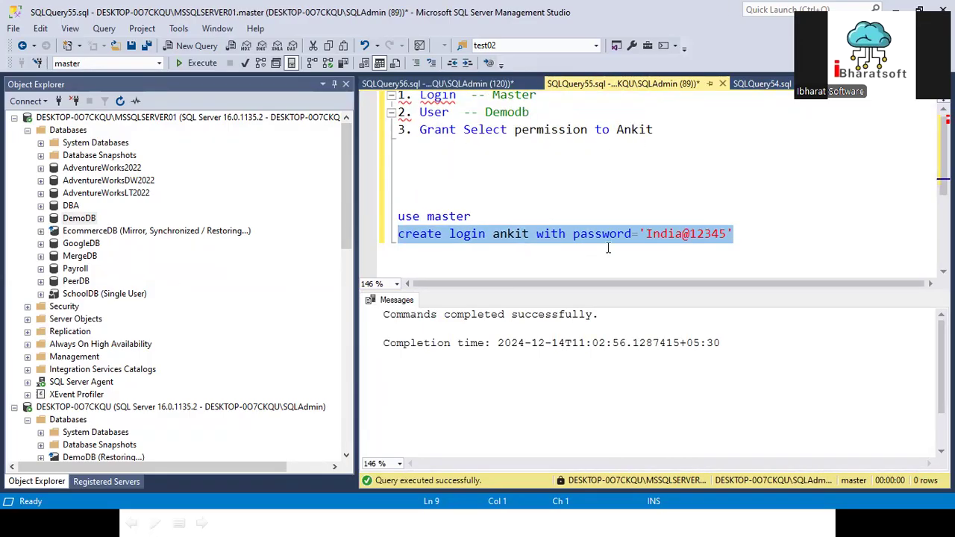
Step: Connect to the server with SQL Server Authentication as the new login, remembering the password
{"action": "double_click", "coordinate": [506, 234]}
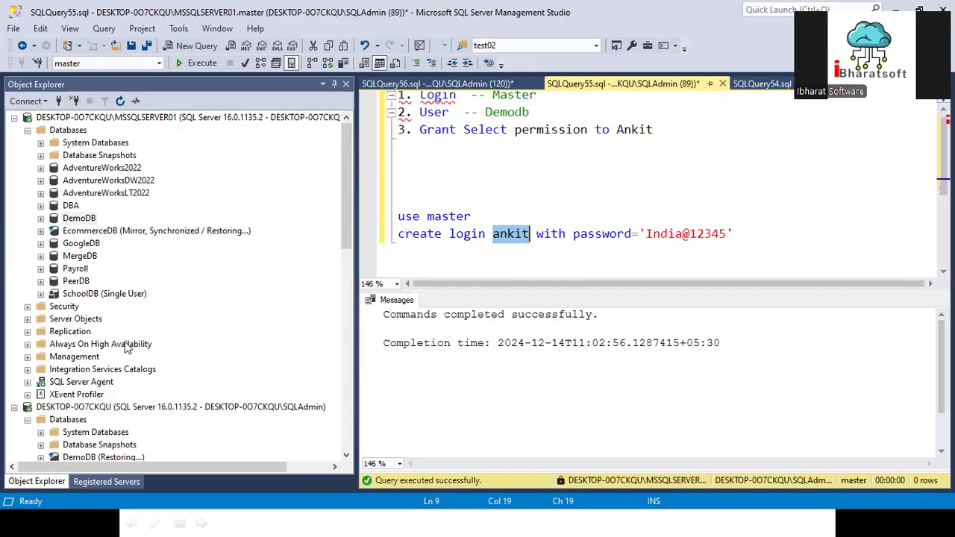
{"action": "scroll", "coordinate": [112, 391], "scroll_direction": "down", "scroll_amount": 2}
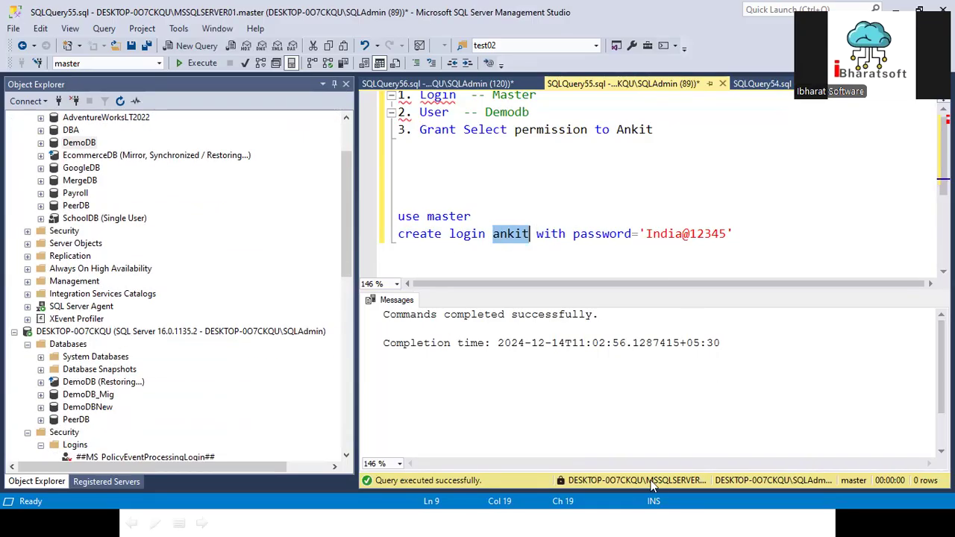
{"action": "scroll", "coordinate": [278, 205], "scroll_direction": "up", "scroll_amount": 2}
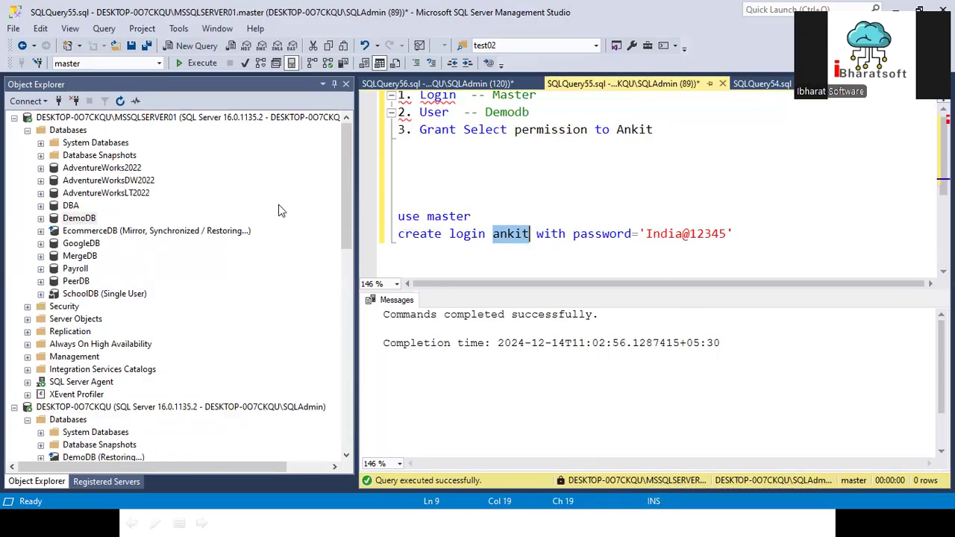
{"action": "right_click", "coordinate": [184, 119]}
{"action": "left_click", "coordinate": [214, 120]}
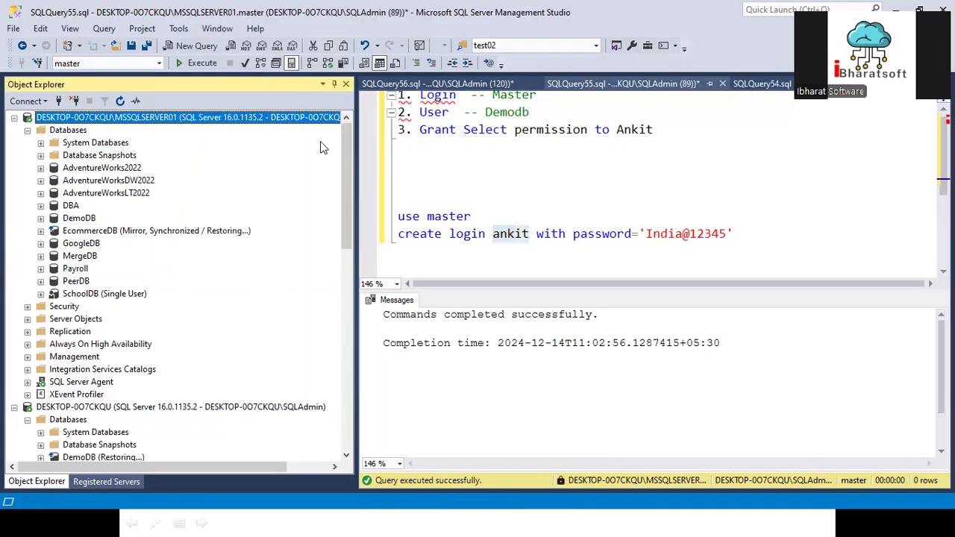
{"action": "left_click", "coordinate": [616, 234]}
{"action": "left_click", "coordinate": [477, 258]}
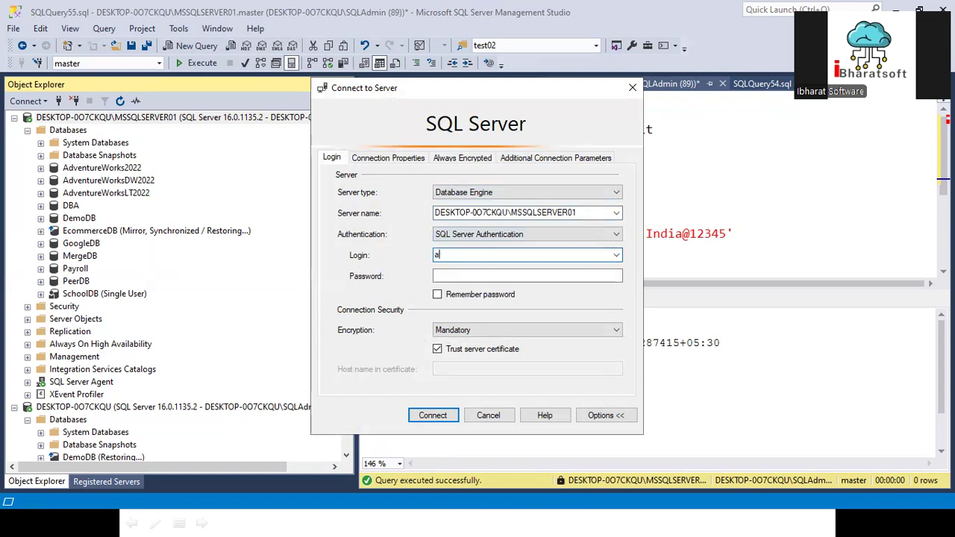
{"action": "key", "text": "Tab"}
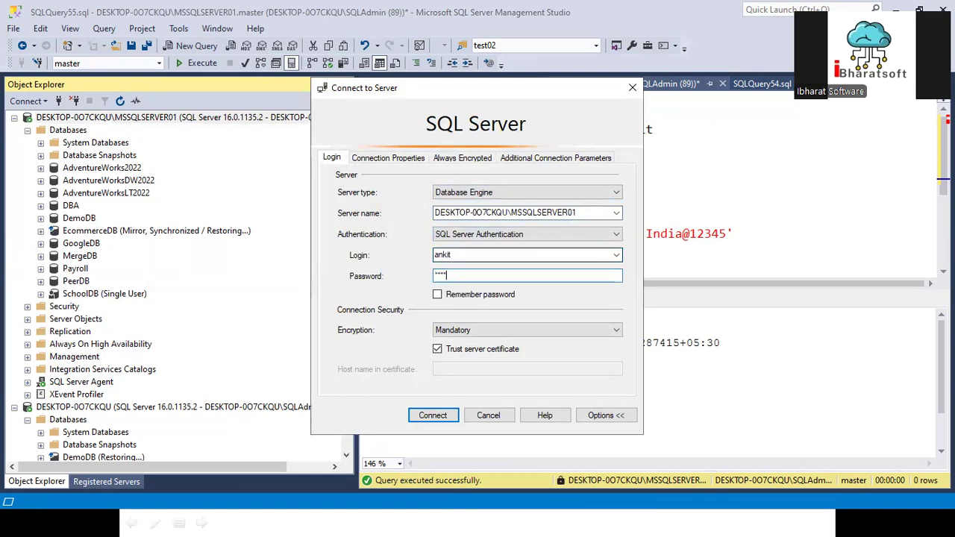
{"action": "left_click", "coordinate": [437, 293]}
{"action": "left_click", "coordinate": [433, 415]}
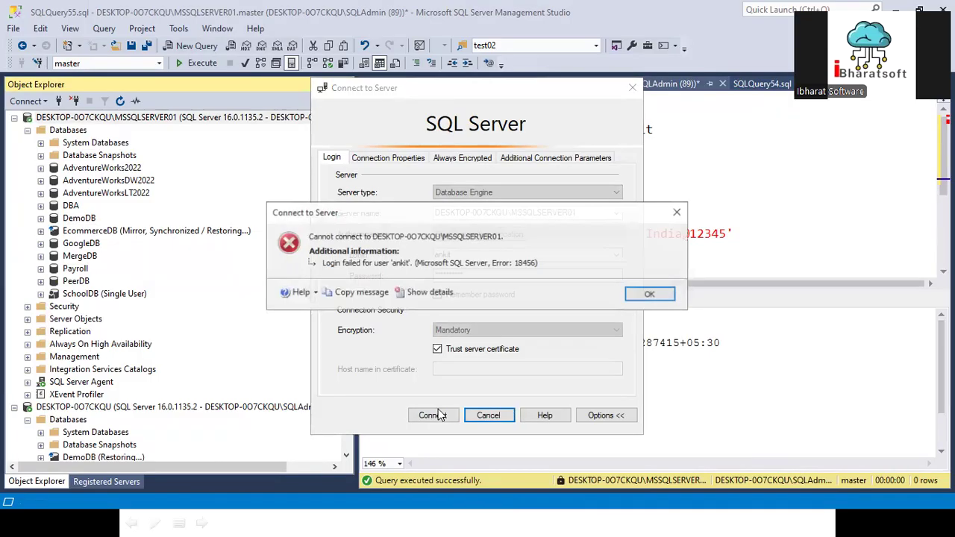
Step: Dismiss the login-failed error 18456 and re-enter the login's password
{"action": "left_click", "coordinate": [654, 295]}
{"action": "left_click_drag", "start_coordinate": [483, 273], "coordinate": [346, 278]}
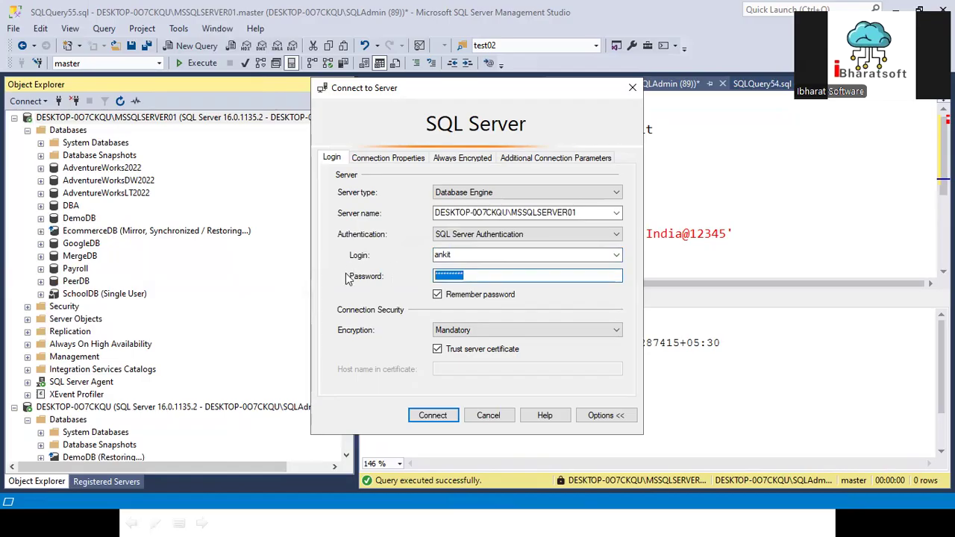
{"action": "key", "text": "BackSpace"}
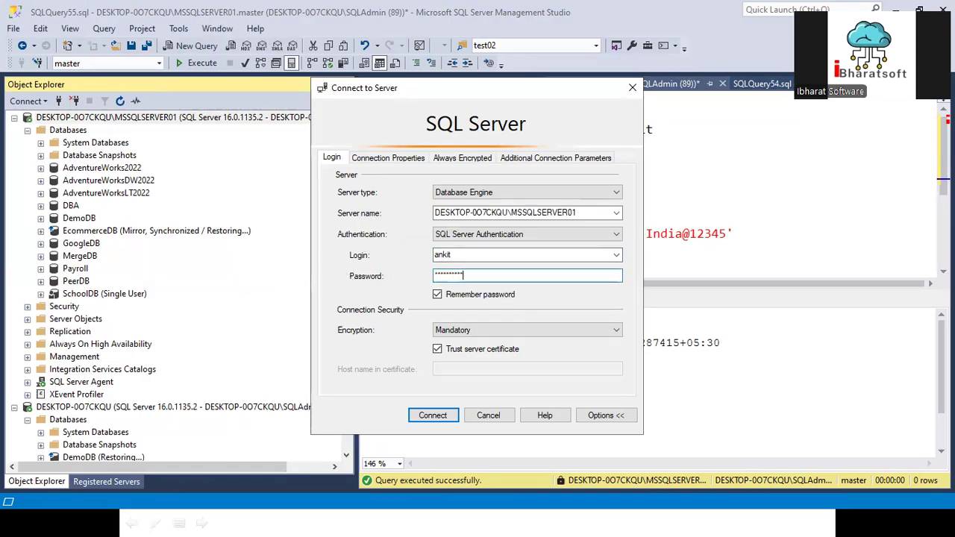
Step: Connect as ankit and test AdventureWorks, DBA and DemoDB, dismissing access errors
{"action": "left_click", "coordinate": [433, 416]}
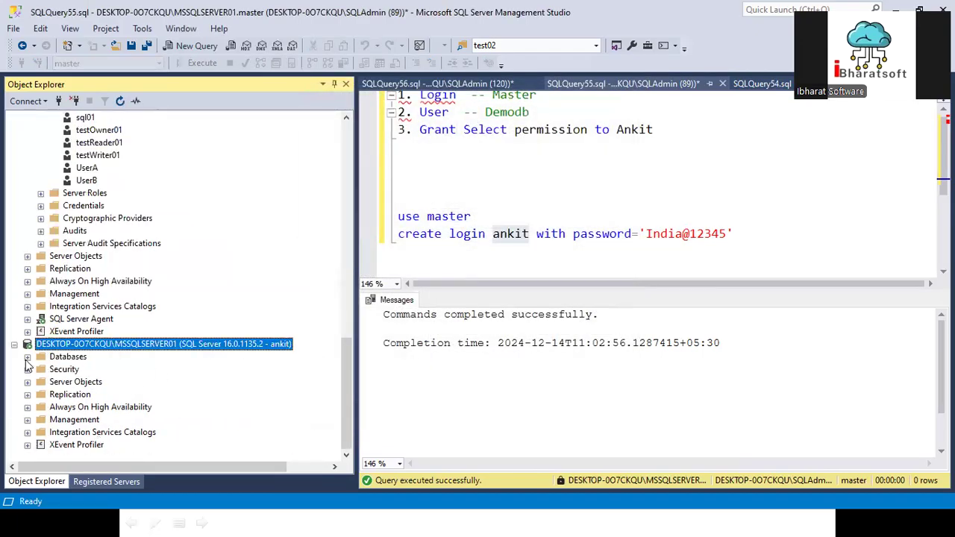
{"action": "left_click", "coordinate": [28, 356]}
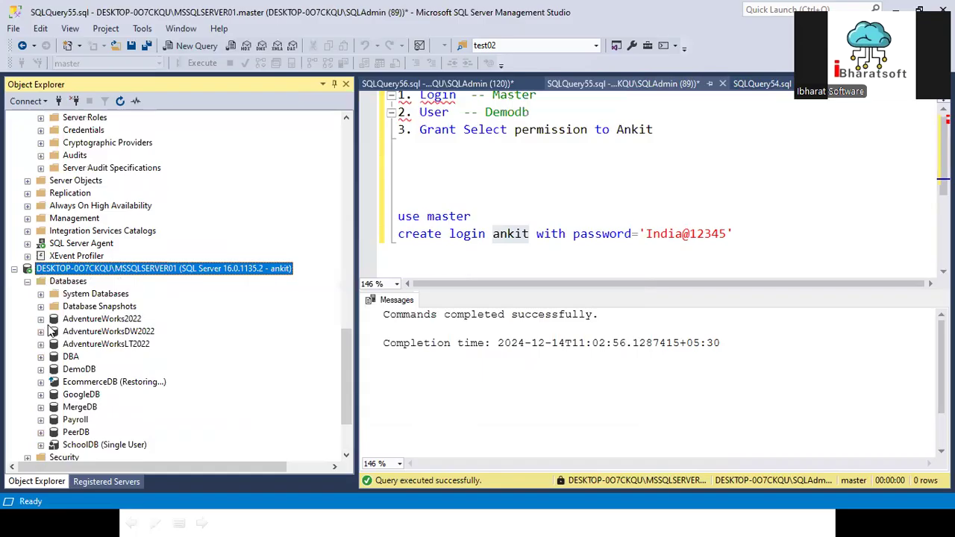
{"action": "left_click", "coordinate": [67, 320]}
{"action": "left_click", "coordinate": [40, 318]}
{"action": "scroll", "coordinate": [77, 328], "scroll_direction": "down", "scroll_amount": 1}
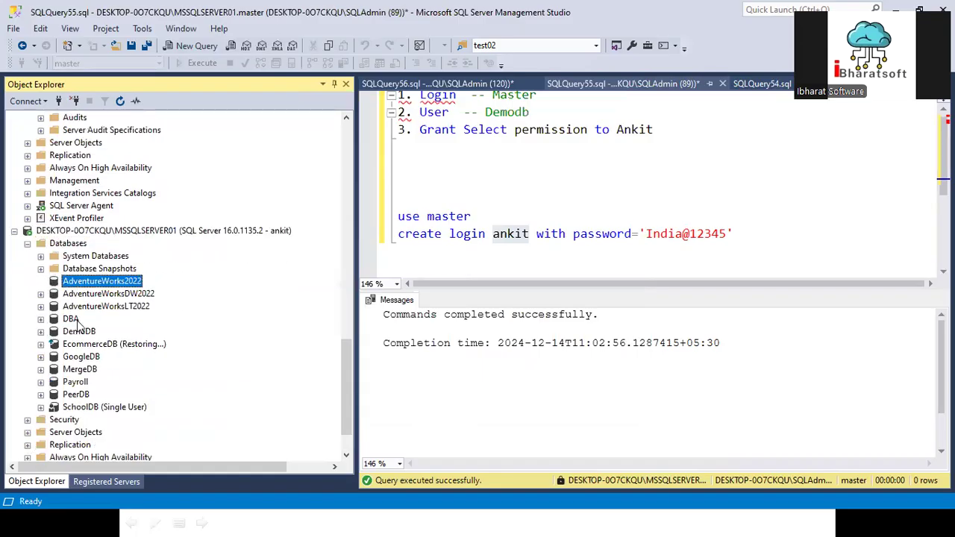
{"action": "left_click", "coordinate": [41, 293]}
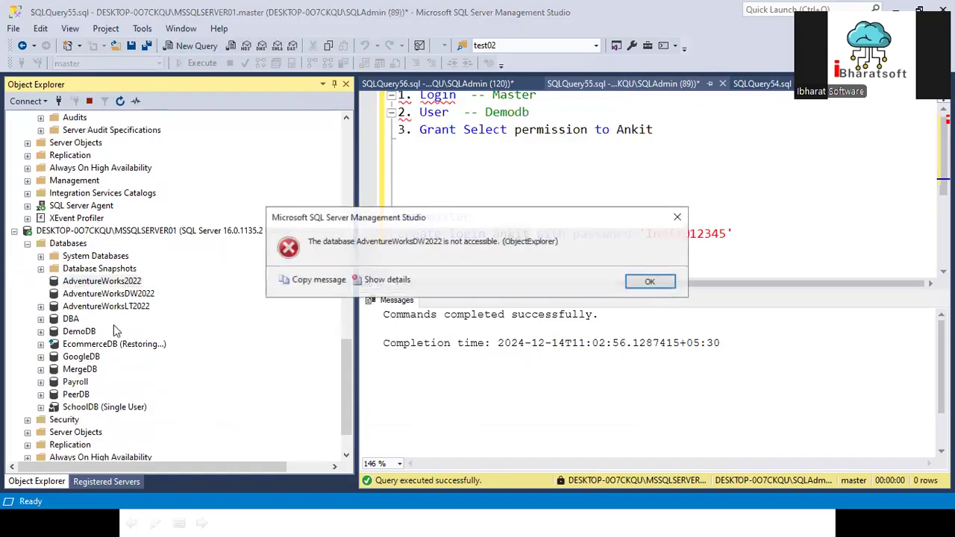
{"action": "left_click", "coordinate": [668, 280]}
{"action": "left_click", "coordinate": [41, 306]}
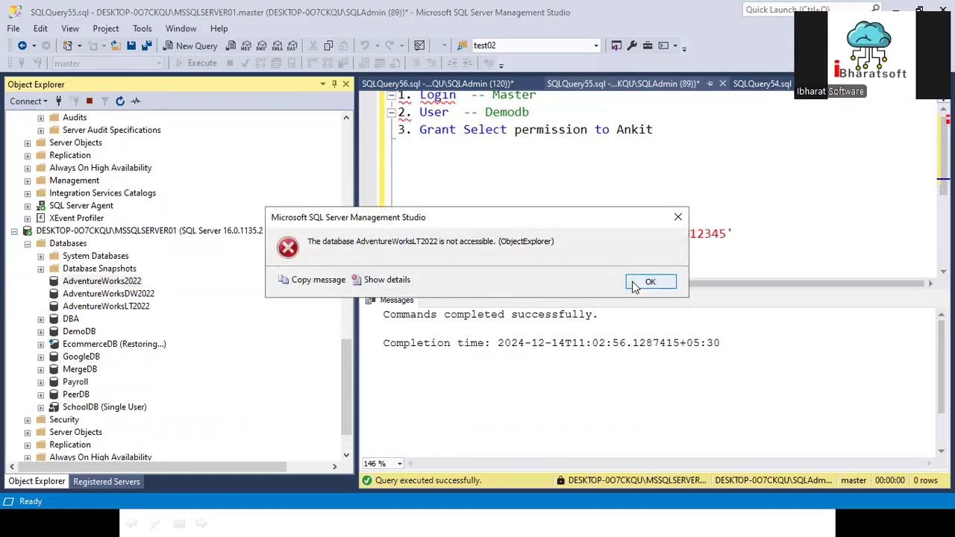
{"action": "left_click", "coordinate": [633, 286]}
{"action": "left_click", "coordinate": [40, 319]}
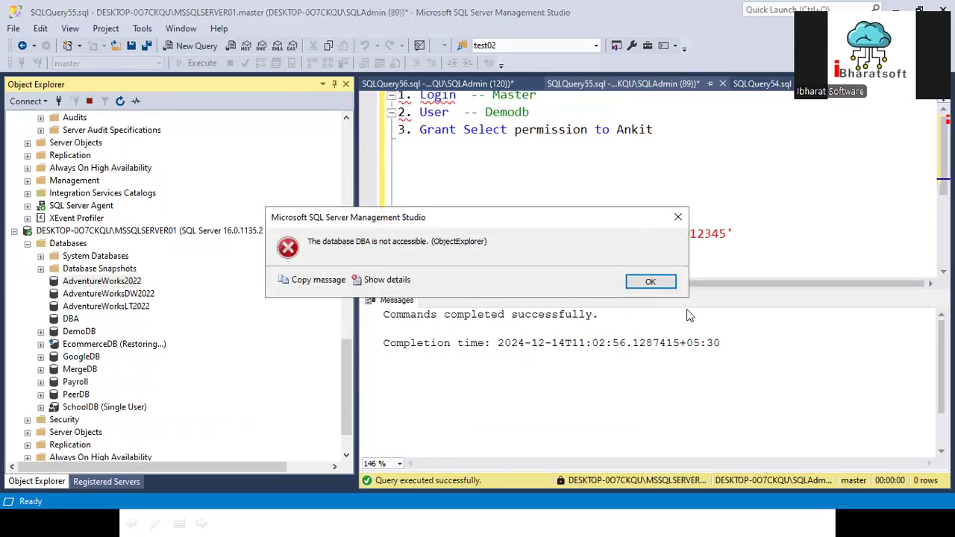
{"action": "left_click", "coordinate": [650, 281]}
{"action": "left_click", "coordinate": [40, 331]}
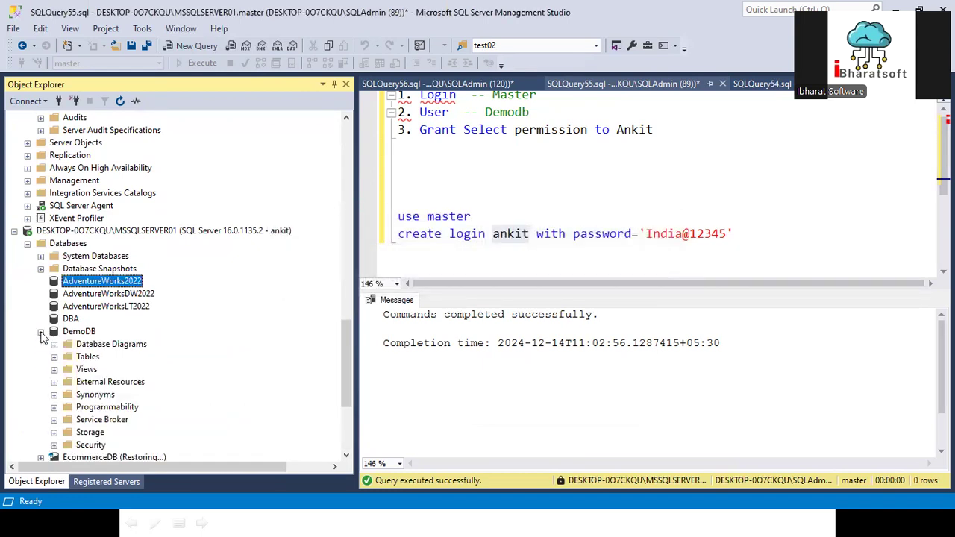
{"action": "left_click", "coordinate": [46, 335]}
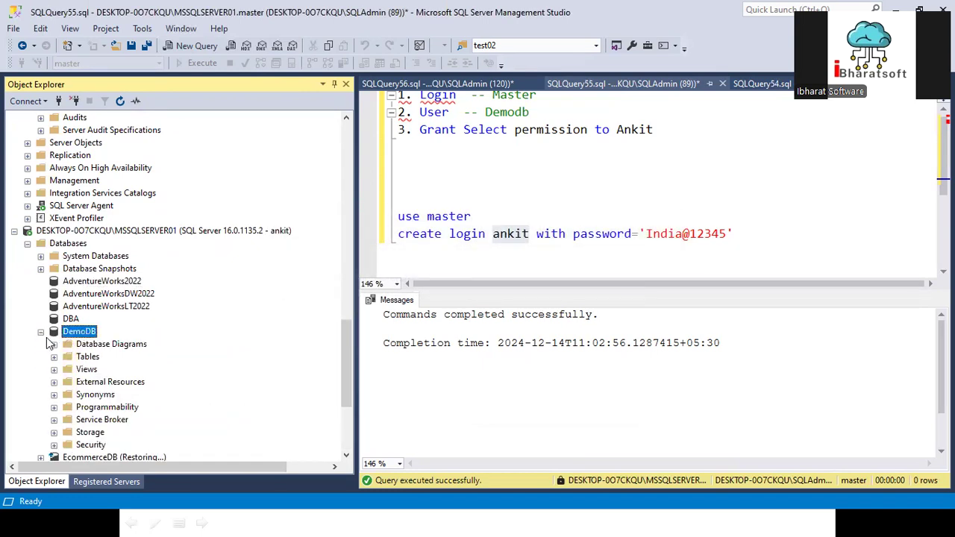
{"action": "left_click", "coordinate": [40, 332]}
Step: Check which database the create user query targets, then return to the create login script
{"action": "left_click", "coordinate": [523, 237]}
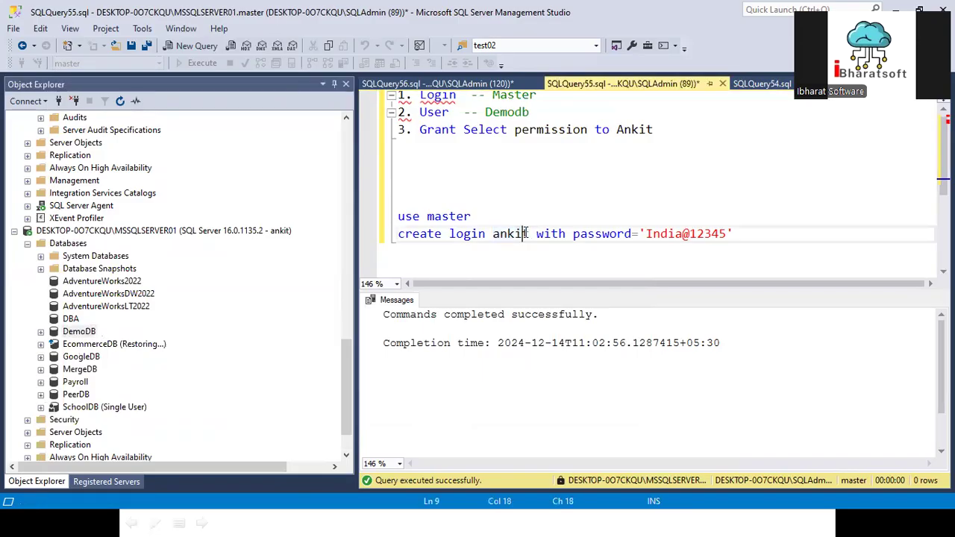
{"action": "left_click", "coordinate": [454, 85]}
{"action": "key", "text": "ctrl+u"}
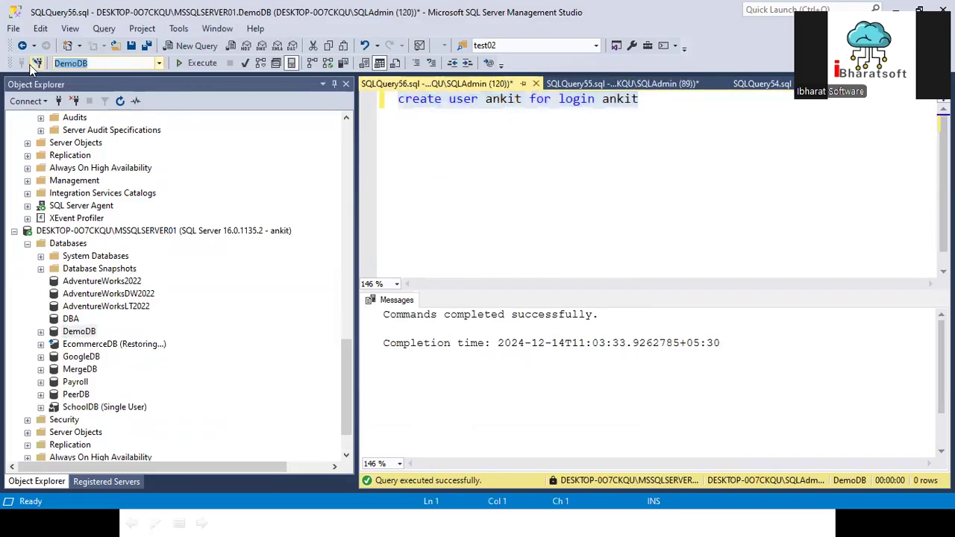
{"action": "left_click", "coordinate": [484, 142]}
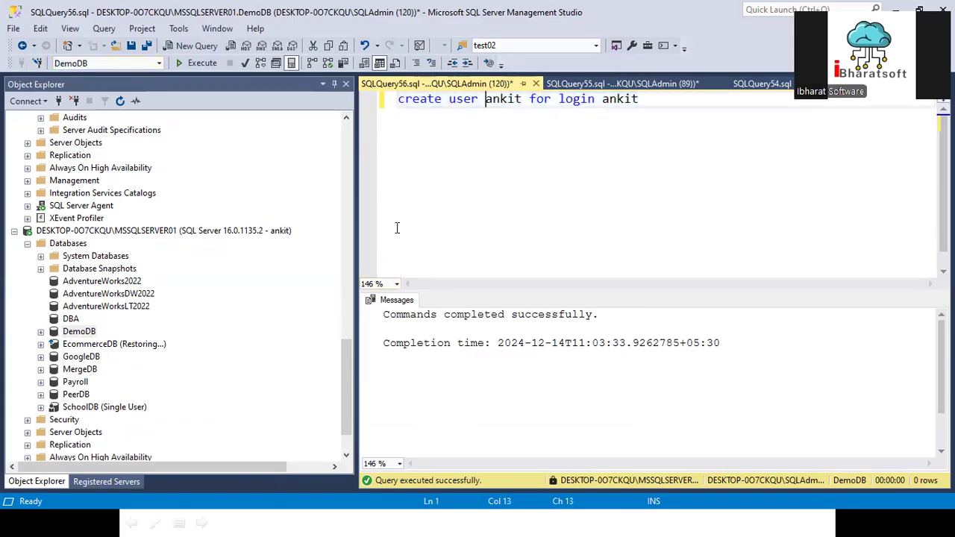
{"action": "scroll", "coordinate": [95, 353], "scroll_direction": "down", "scroll_amount": 2}
{"action": "left_click", "coordinate": [555, 169]}
{"action": "left_click", "coordinate": [611, 83]}
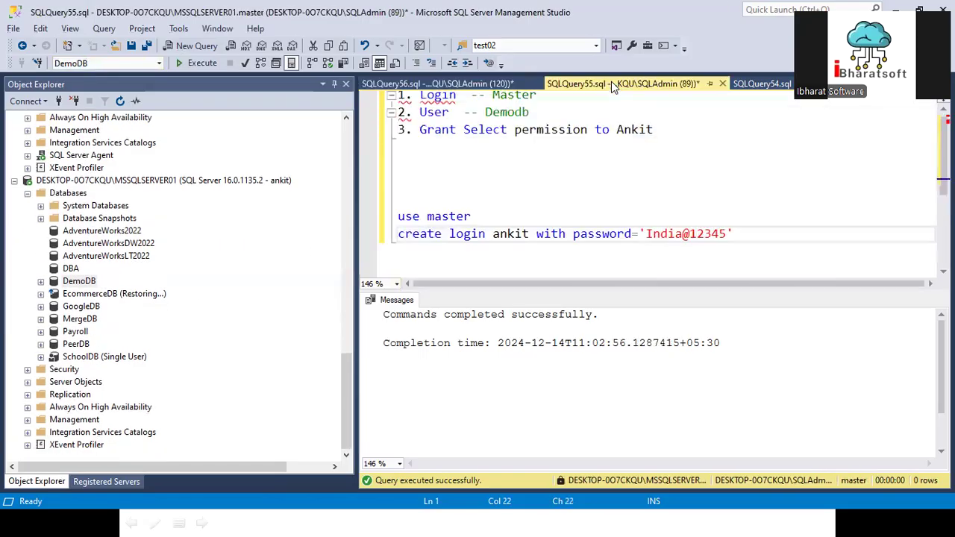
Step: Try EcommerceDB, GoogleDB and MergeDB, dismissing each inaccessible-database error
{"action": "left_click", "coordinate": [40, 293]}
{"action": "left_click", "coordinate": [665, 282]}
{"action": "left_click", "coordinate": [41, 306]}
{"action": "left_click", "coordinate": [647, 281]}
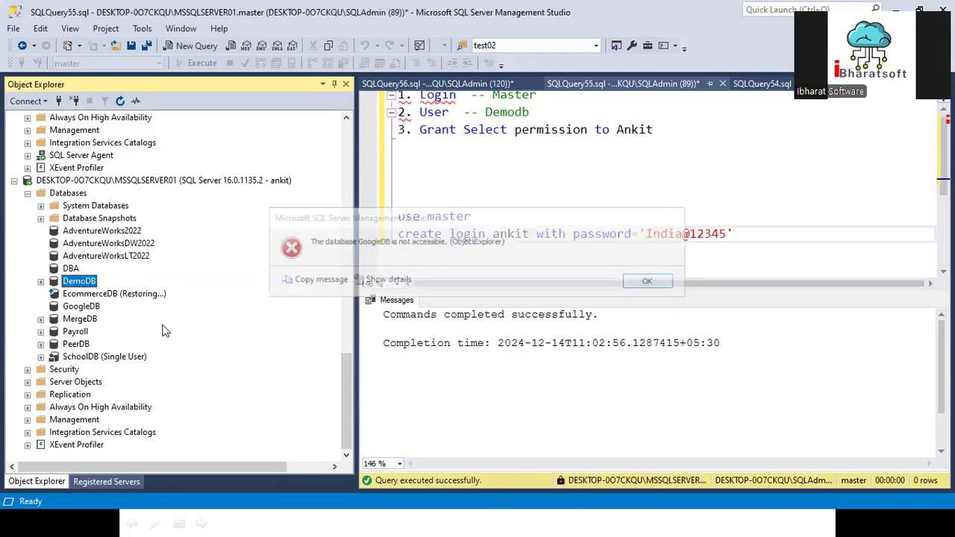
{"action": "left_click", "coordinate": [40, 318]}
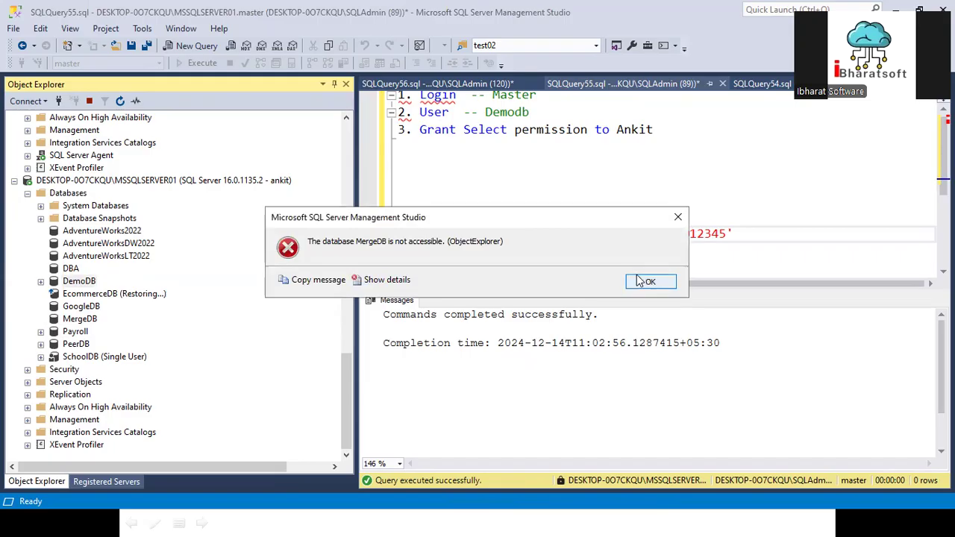
{"action": "left_click", "coordinate": [650, 281]}
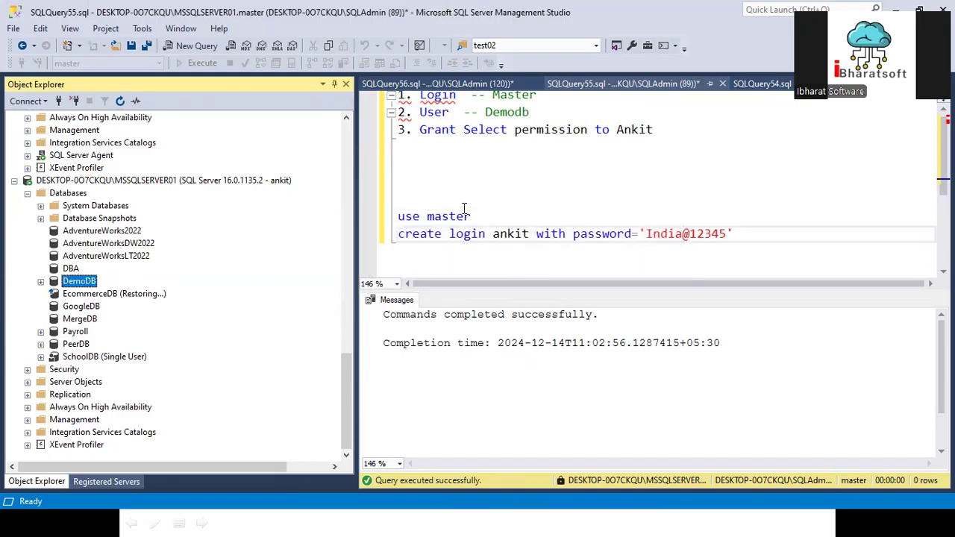
{"action": "scroll", "coordinate": [549, 204], "scroll_direction": "down", "scroll_amount": 1}
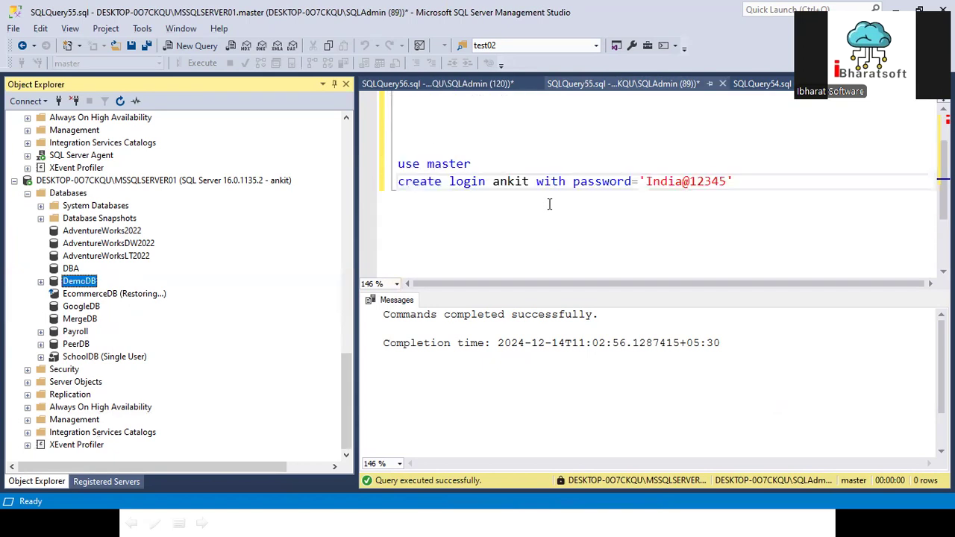
{"action": "left_click", "coordinate": [446, 88]}
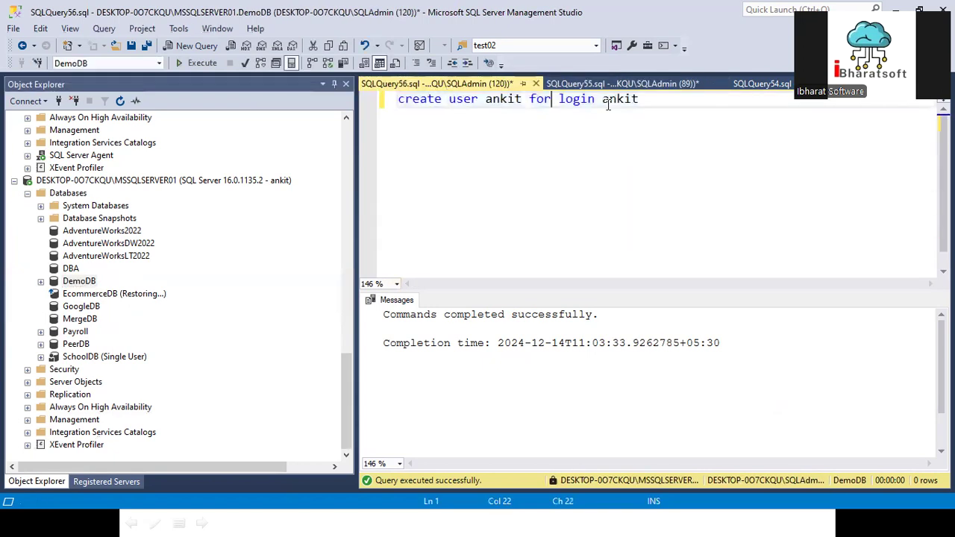
Step: Start a grant select line and drag the tblDept and tblemp table names into the query
{"action": "left_click", "coordinate": [683, 106]}
{"action": "key", "text": "Return"}
{"action": "key", "text": "Return"}
{"action": "key", "text": "Return"}
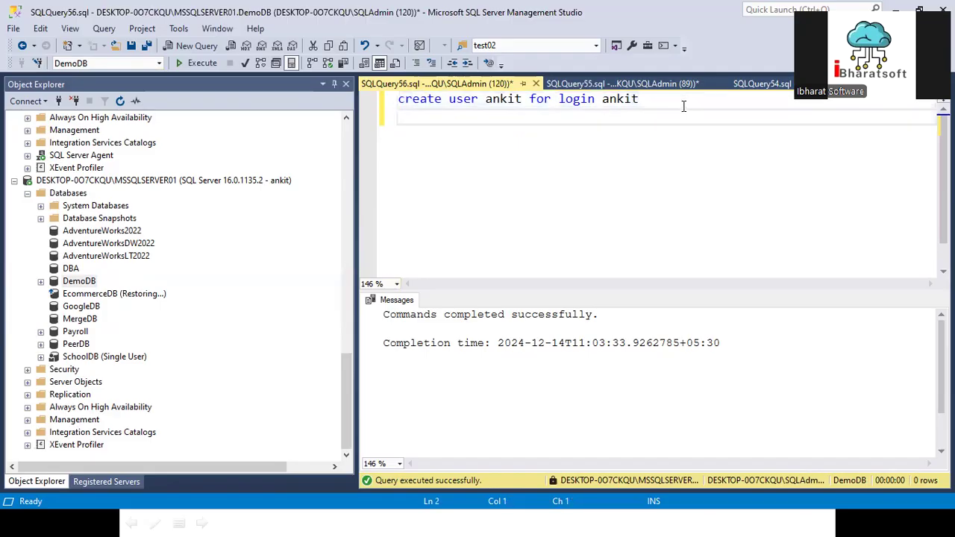
{"action": "type", "text": "grant select"}
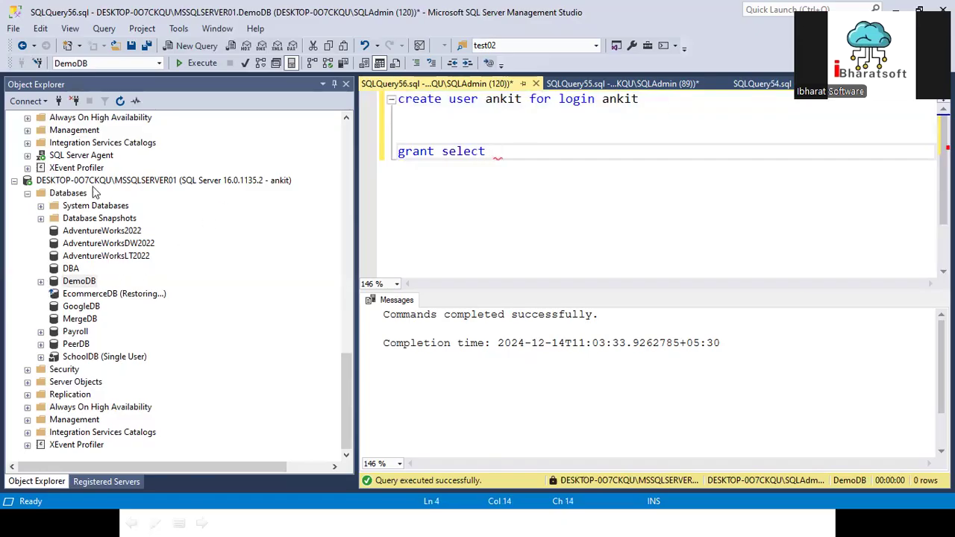
{"action": "scroll", "coordinate": [94, 192], "scroll_direction": "up", "scroll_amount": 7}
{"action": "scroll", "coordinate": [95, 192], "scroll_direction": "up", "scroll_amount": 2}
{"action": "scroll", "coordinate": [74, 217], "scroll_direction": "down", "scroll_amount": 11}
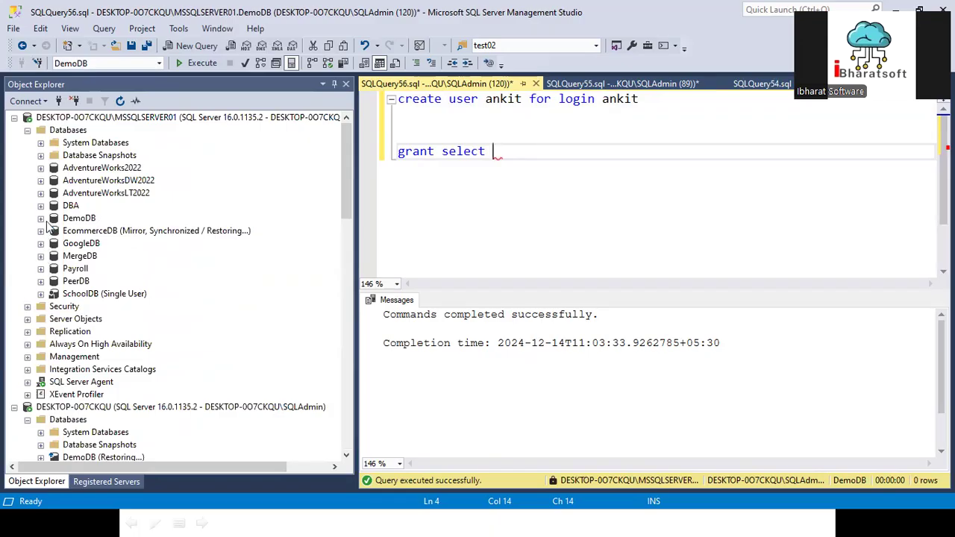
{"action": "left_click", "coordinate": [41, 218]}
{"action": "left_click", "coordinate": [53, 142]}
{"action": "left_click_drag", "start_coordinate": [111, 218], "coordinate": [525, 163]}
{"action": "left_click_drag", "start_coordinate": [97, 218], "coordinate": [675, 165]}
{"action": "left_click_drag", "start_coordinate": [490, 155], "coordinate": [734, 150]}
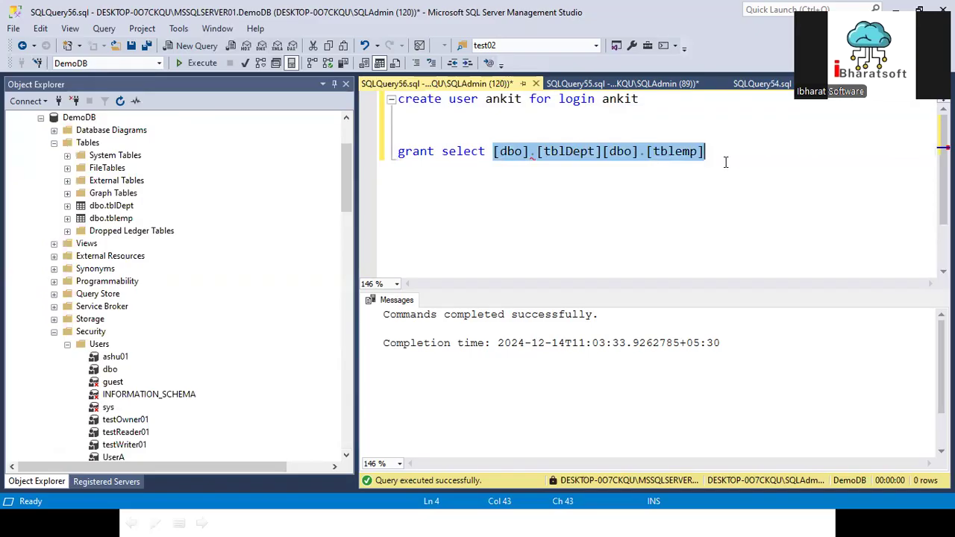
{"action": "left_click", "coordinate": [491, 153]}
{"action": "left_click", "coordinate": [604, 151]}
{"action": "key", "text": "Return"}
{"action": "key", "text": "Return"}
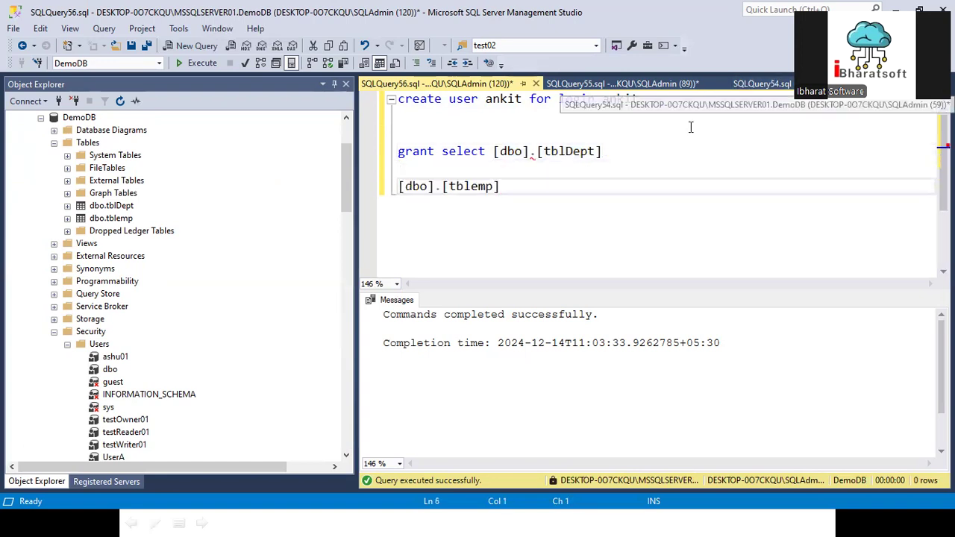
Step: Complete and run 'grant select on [dbo].[tblDept] to ankit'
{"action": "left_click", "coordinate": [620, 153]}
{"action": "left_click", "coordinate": [486, 153]}
{"action": "type", "text": "on"}
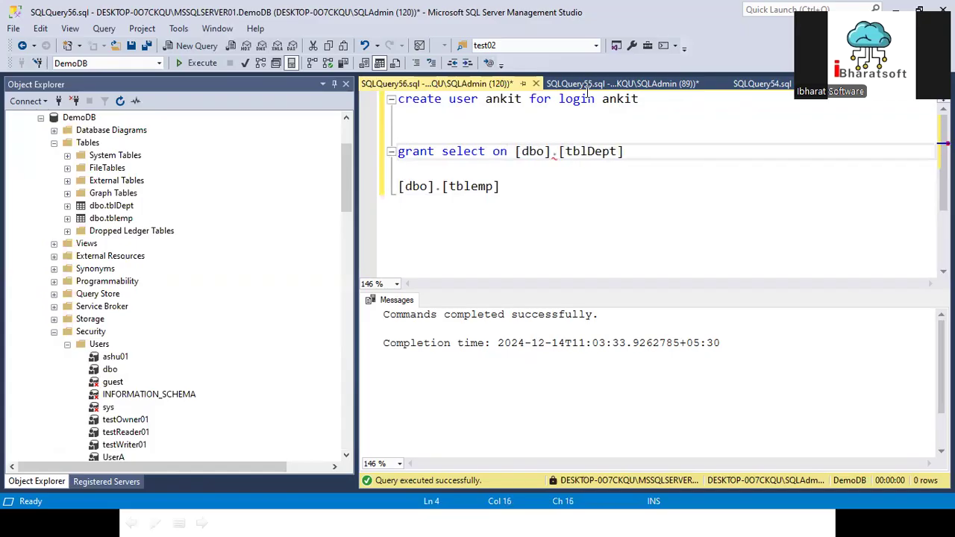
{"action": "left_click", "coordinate": [635, 153]}
{"action": "double_click", "coordinate": [509, 103]}
{"action": "key", "text": "ctrl+c"}
{"action": "left_click", "coordinate": [665, 152]}
{"action": "type", "text": "to"}
{"action": "key", "text": "ctrl+v"}
{"action": "left_click_drag", "start_coordinate": [701, 151], "coordinate": [396, 151]}
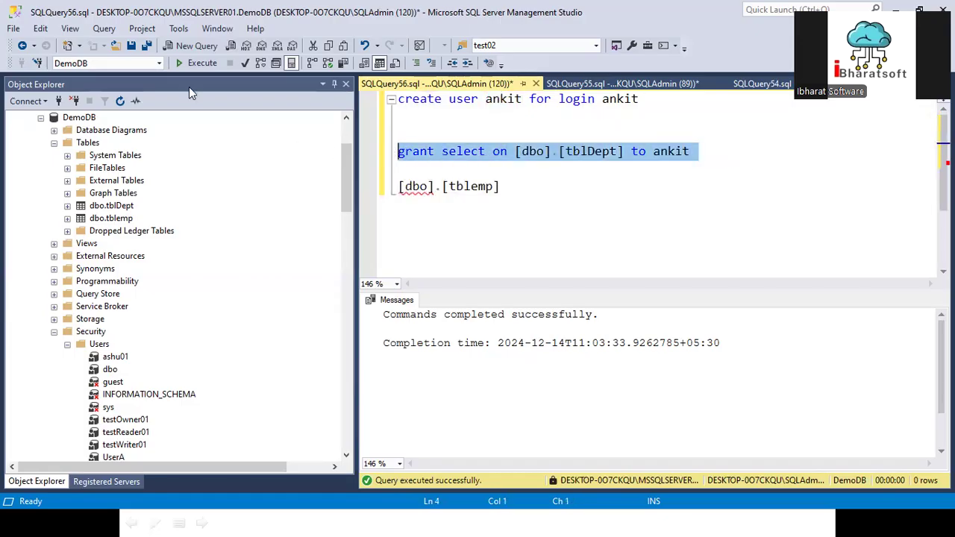
{"action": "left_click", "coordinate": [216, 69]}
Step: Expand DemoDB's Tables under ankit's connection to confirm only dbo.tblDept appears, then select the grant line
{"action": "scroll", "coordinate": [130, 287], "scroll_direction": "up", "scroll_amount": 3}
{"action": "scroll", "coordinate": [91, 298], "scroll_direction": "down", "scroll_amount": 15}
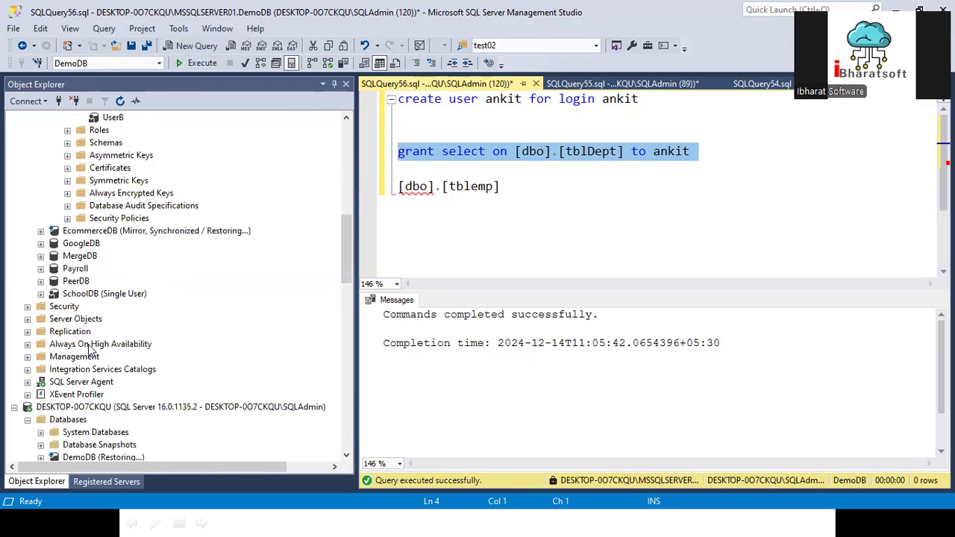
{"action": "scroll", "coordinate": [214, 273], "scroll_direction": "down", "scroll_amount": 8}
{"action": "scroll", "coordinate": [212, 271], "scroll_direction": "up", "scroll_amount": 14}
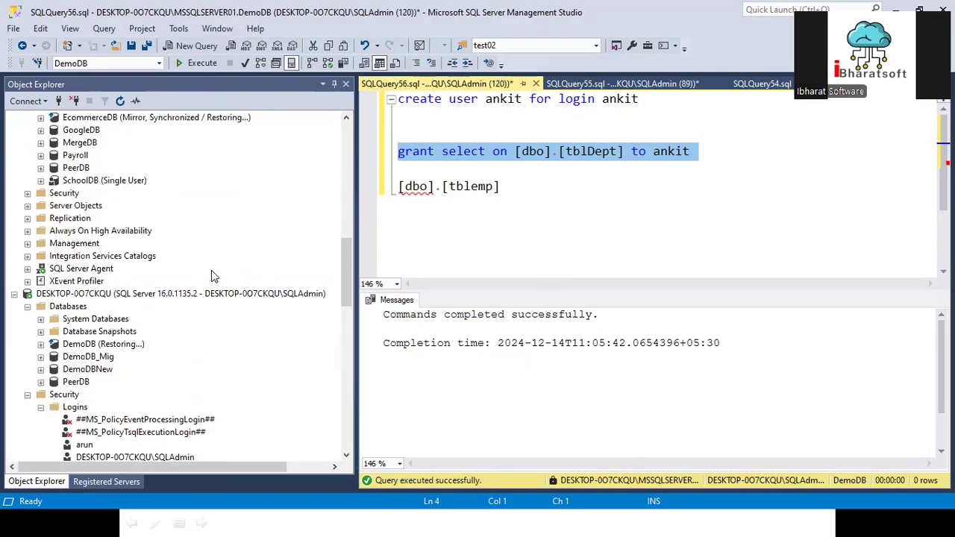
{"action": "scroll", "coordinate": [211, 270], "scroll_direction": "up", "scroll_amount": 10}
{"action": "scroll", "coordinate": [211, 256], "scroll_direction": "down", "scroll_amount": 4}
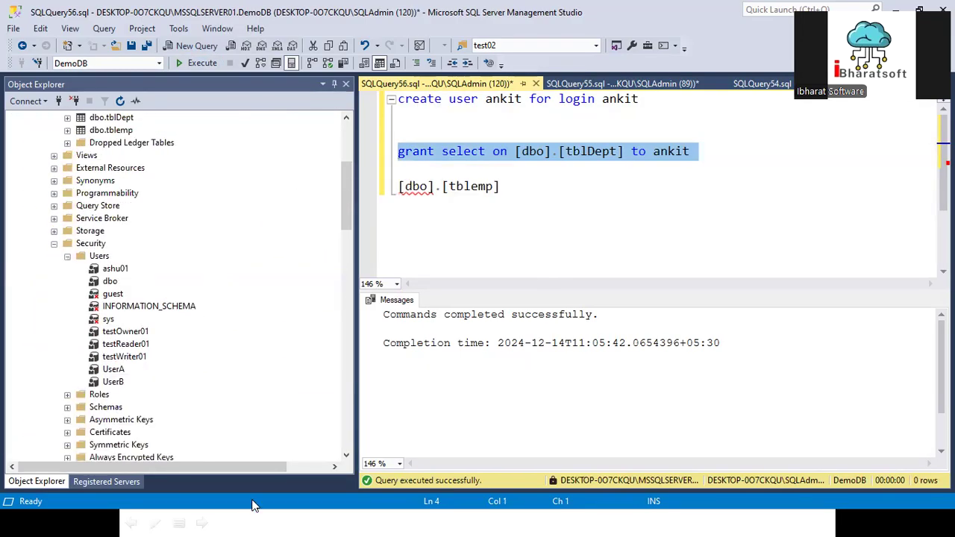
{"action": "scroll", "coordinate": [250, 393], "scroll_direction": "down", "scroll_amount": 20}
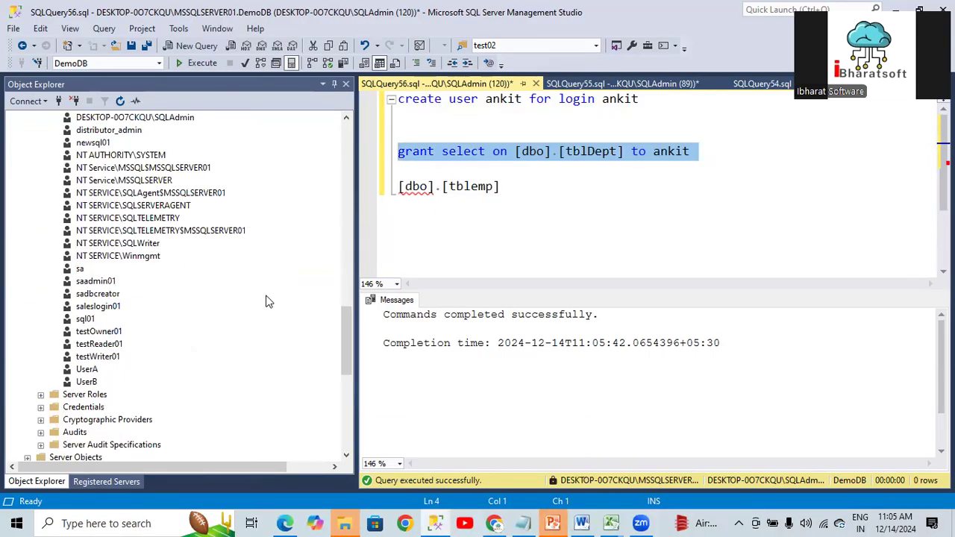
{"action": "scroll", "coordinate": [262, 317], "scroll_direction": "down", "scroll_amount": 3}
{"action": "left_click", "coordinate": [40, 343]}
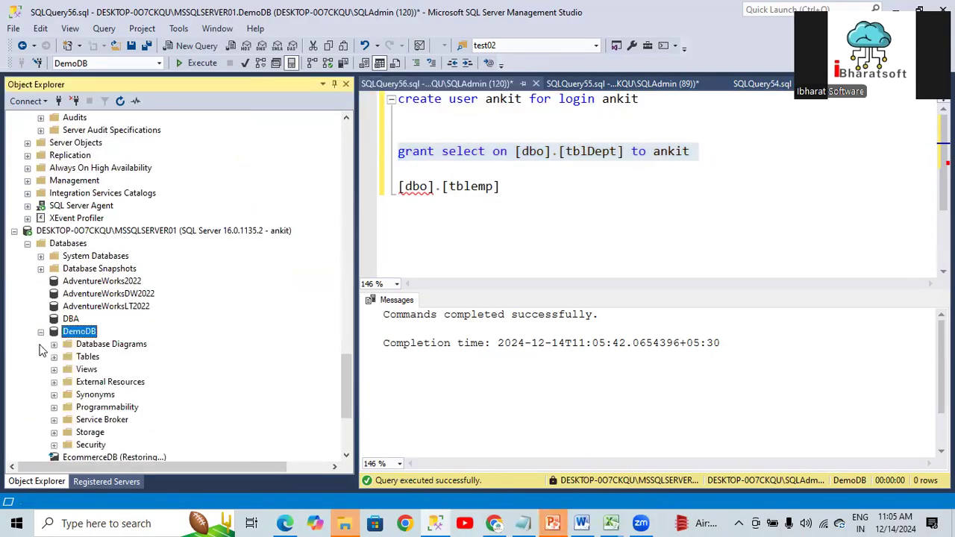
{"action": "left_click", "coordinate": [54, 356]}
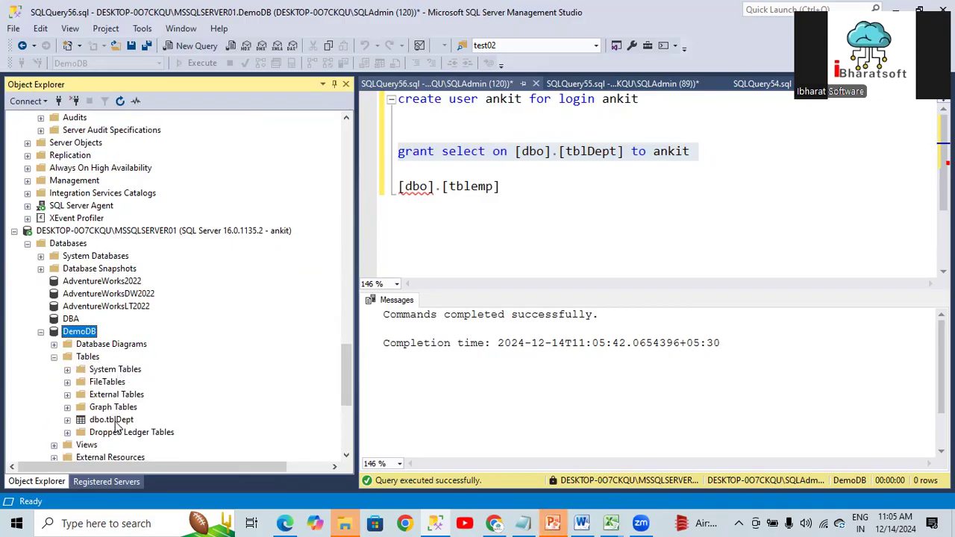
{"action": "left_click", "coordinate": [110, 420]}
{"action": "left_click", "coordinate": [728, 163]}
{"action": "left_click_drag", "start_coordinate": [729, 162], "coordinate": [361, 152]}
{"action": "key", "text": "ctrl+c"}
Step: Duplicate the ankit grant line and change its table to [dbo].[tblemp]
{"action": "left_click", "coordinate": [531, 196]}
{"action": "key", "text": "Return"}
{"action": "key", "text": "Return"}
{"action": "key", "text": "ctrl+v"}
{"action": "left_click", "coordinate": [531, 187]}
{"action": "key", "text": "shift+Home"}
{"action": "key", "text": "Delete"}
{"action": "double_click", "coordinate": [589, 220]}
{"action": "left_click", "coordinate": [515, 220]}
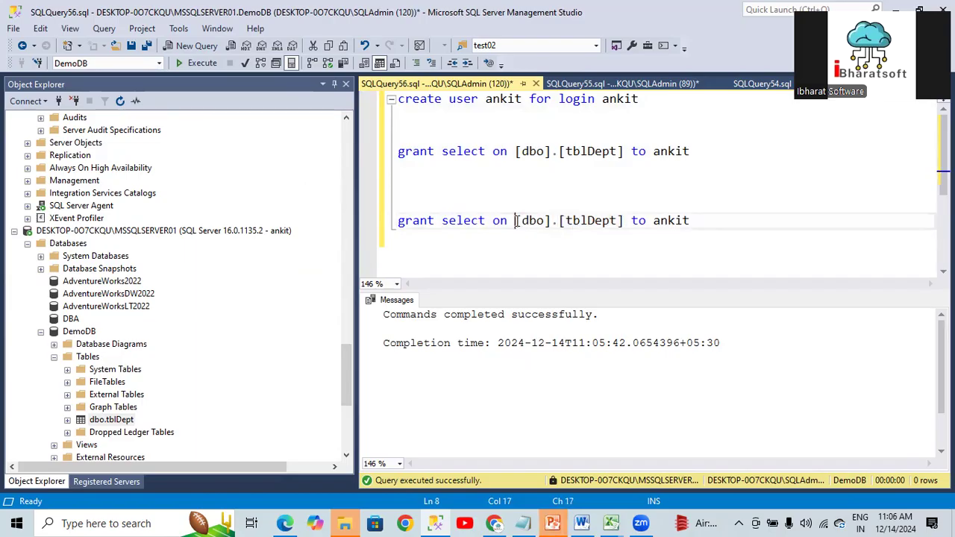
{"action": "left_click", "coordinate": [618, 221], "text": "shift"}
{"action": "type", "text": "[dbo].[tblemp]"}
Step: Run 'grant select on [dbo].[tblemp] to ankit' and refresh ankit's DemoDB Tables to show dbo.tblemp
{"action": "left_click_drag", "start_coordinate": [682, 221], "coordinate": [295, 230]}
{"action": "left_click", "coordinate": [194, 69]}
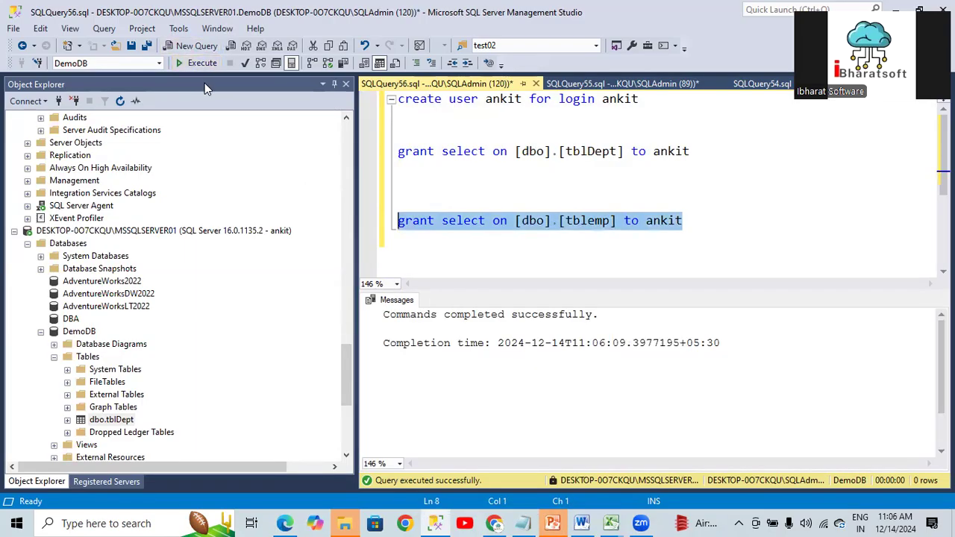
{"action": "left_click", "coordinate": [87, 357]}
{"action": "left_click", "coordinate": [120, 102]}
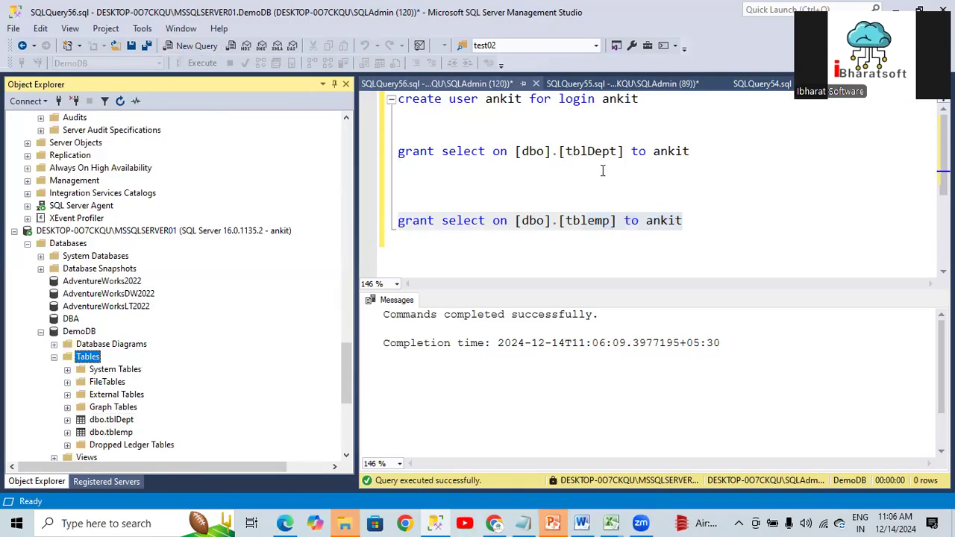
{"action": "left_click_drag", "start_coordinate": [647, 107], "coordinate": [390, 98]}
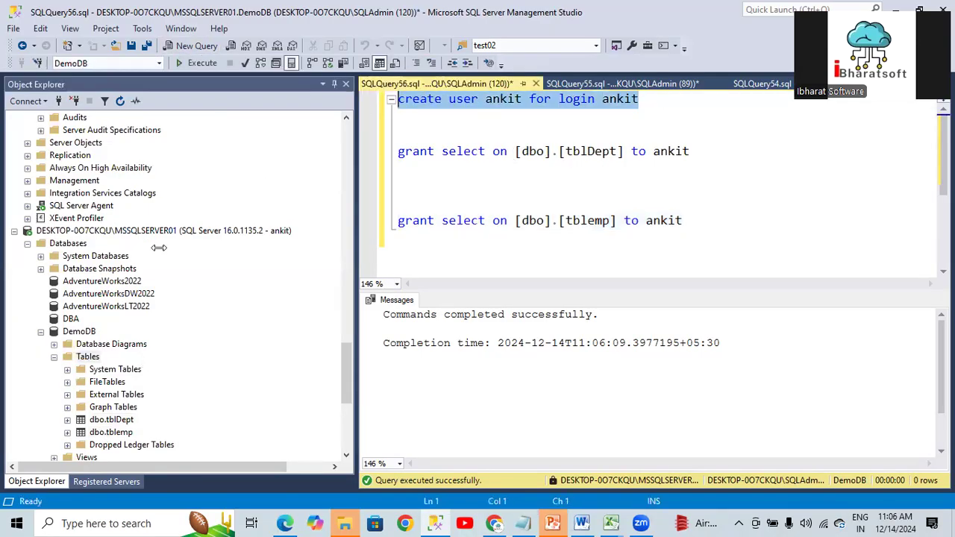
Step: Review the SQLQuery55 script's use master line and create login for ankit, then return to SQLQuery56
{"action": "left_click", "coordinate": [78, 269]}
{"action": "left_click_drag", "start_coordinate": [608, 232], "coordinate": [388, 97]}
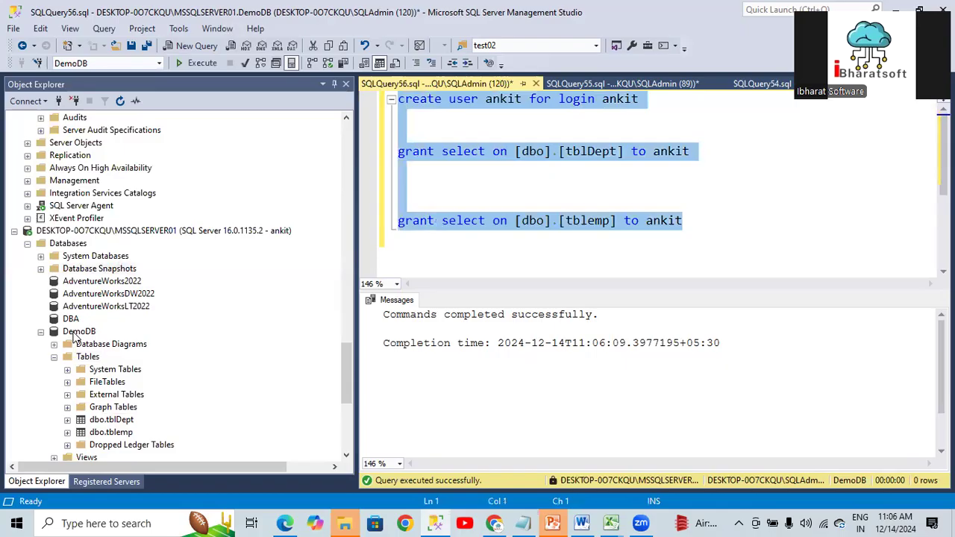
{"action": "left_click", "coordinate": [74, 337]}
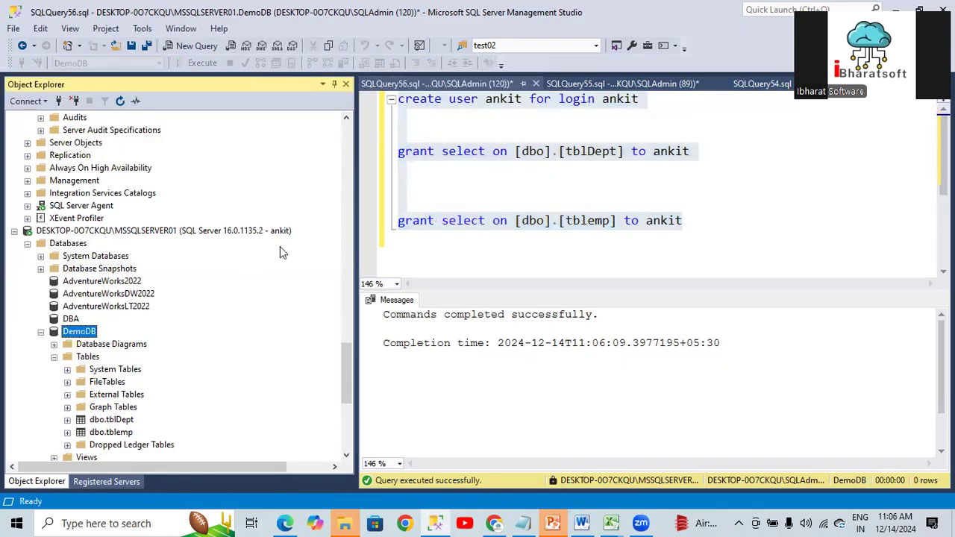
{"action": "left_click", "coordinate": [576, 85]}
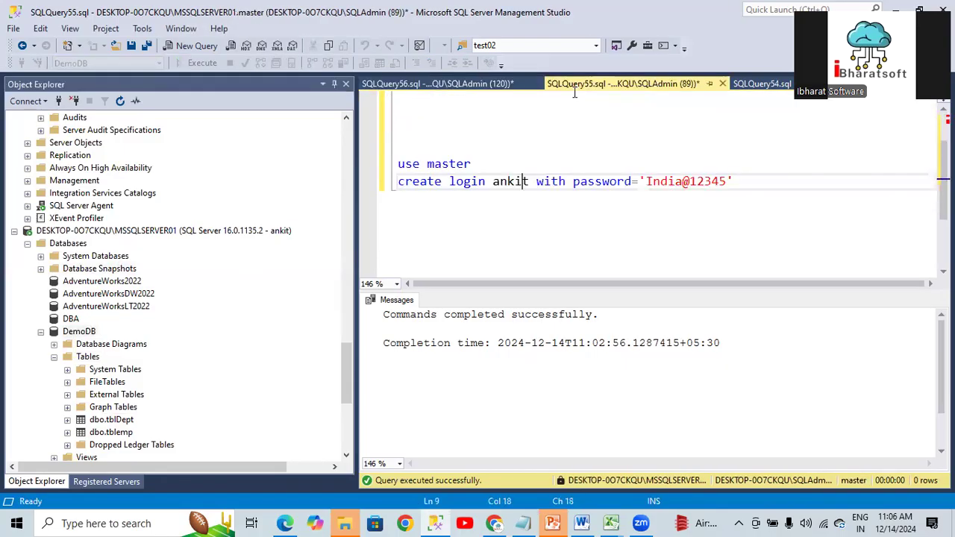
{"action": "left_click_drag", "start_coordinate": [479, 165], "coordinate": [382, 167]}
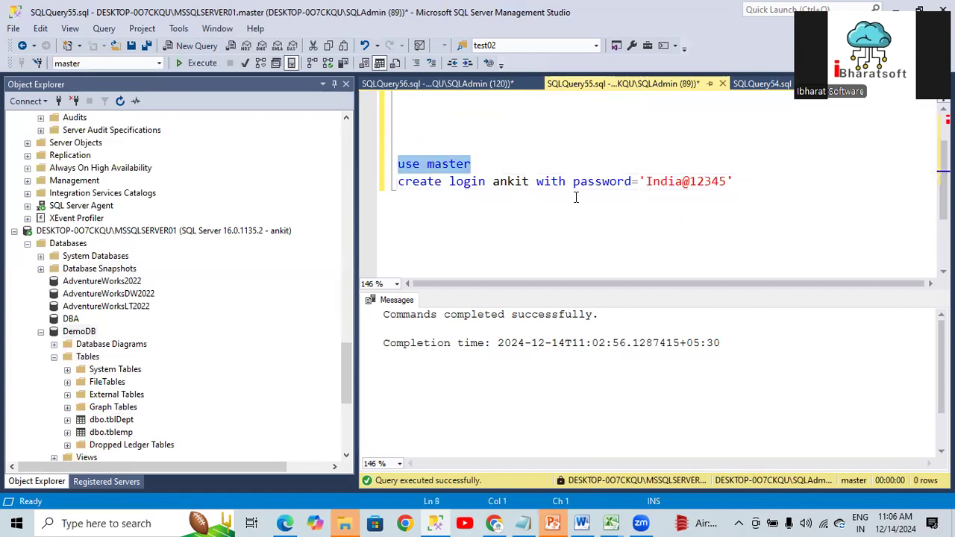
{"action": "left_click_drag", "start_coordinate": [651, 180], "coordinate": [736, 179]}
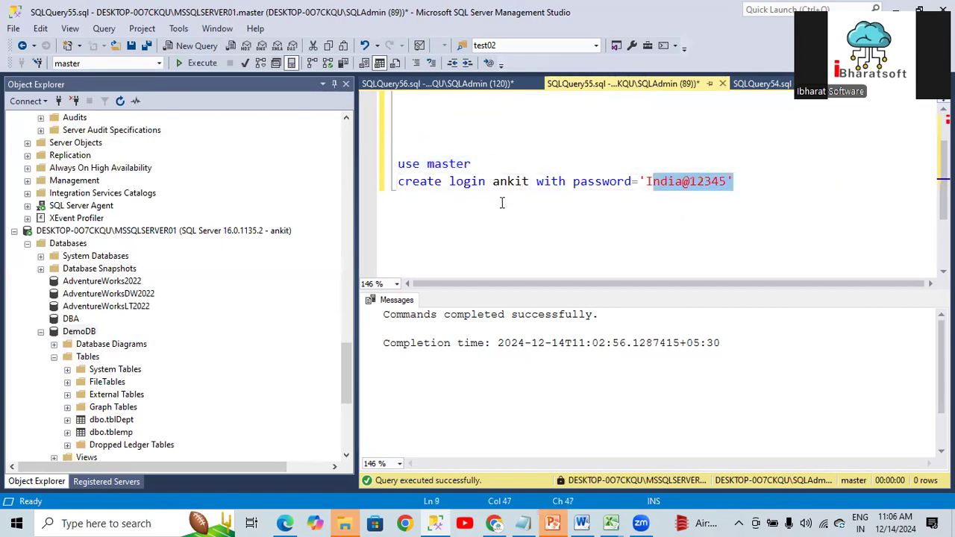
{"action": "left_click", "coordinate": [444, 85]}
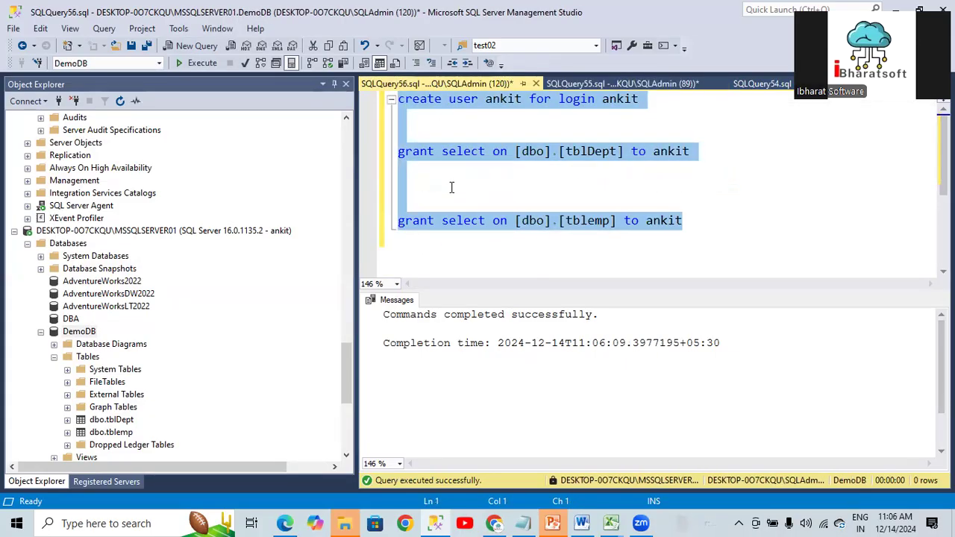
Step: Collapse DemoDB under ankit's connection and expand the server-level Security folder
{"action": "left_click_drag", "start_coordinate": [339, 364], "coordinate": [340, 384]}
{"action": "left_click", "coordinate": [54, 268]}
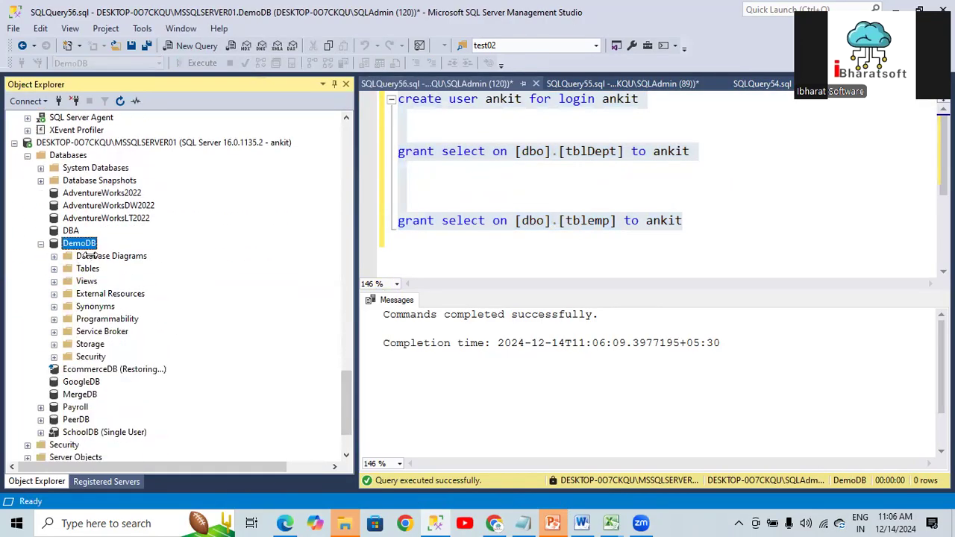
{"action": "right_click", "coordinate": [80, 244]}
{"action": "left_click", "coordinate": [41, 243]}
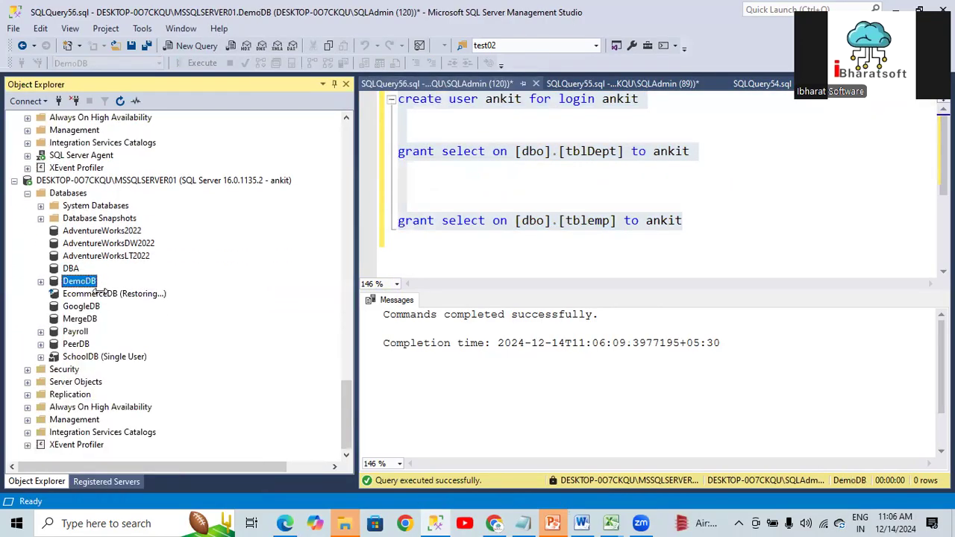
{"action": "scroll", "coordinate": [147, 164], "scroll_direction": "up", "scroll_amount": 20}
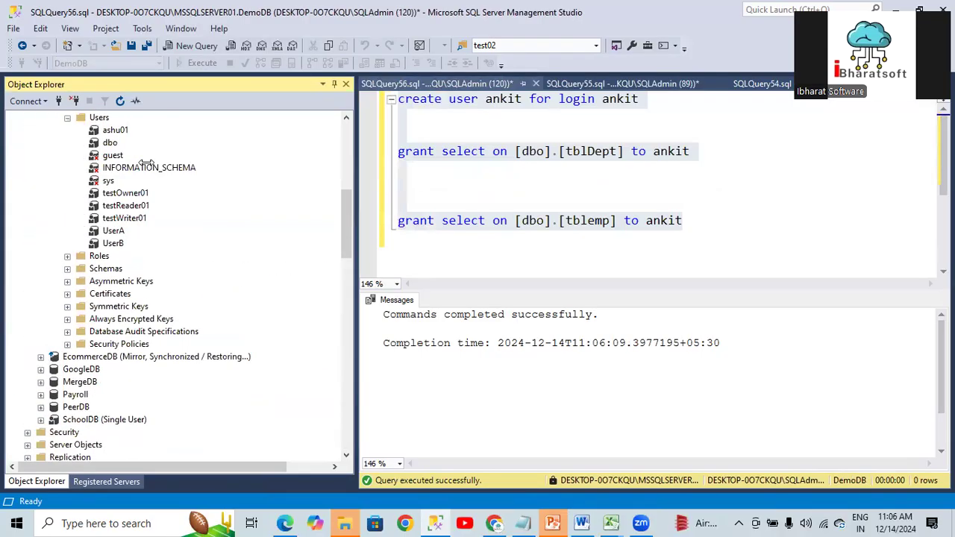
{"action": "scroll", "coordinate": [147, 164], "scroll_direction": "up", "scroll_amount": 9}
{"action": "scroll", "coordinate": [149, 168], "scroll_direction": "down", "scroll_amount": 11}
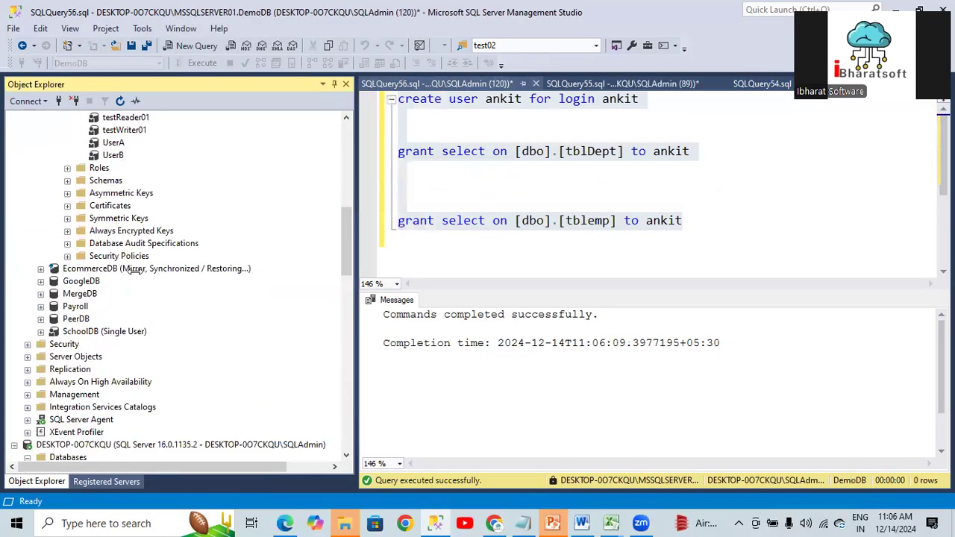
{"action": "scroll", "coordinate": [46, 362], "scroll_direction": "down", "scroll_amount": 1}
{"action": "left_click", "coordinate": [28, 305]}
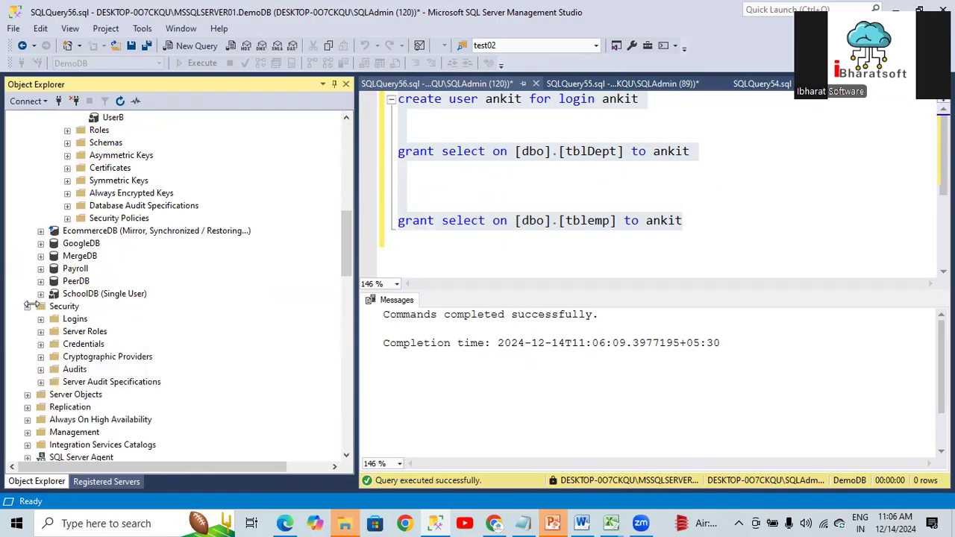
Step: Start a new SQL Server authentication login with its password confirmed and password policy off
{"action": "right_click", "coordinate": [63, 317]}
{"action": "left_click", "coordinate": [111, 323]}
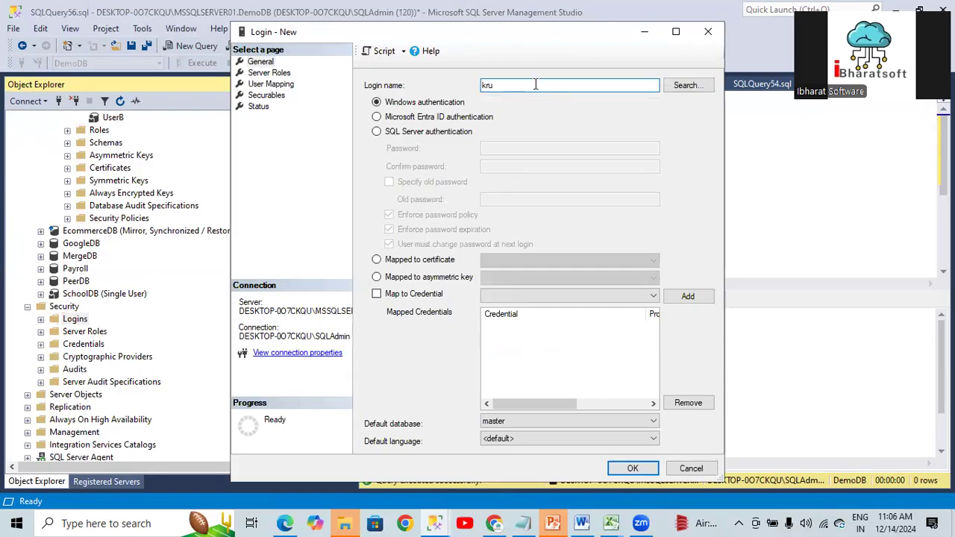
{"action": "left_click", "coordinate": [446, 132]}
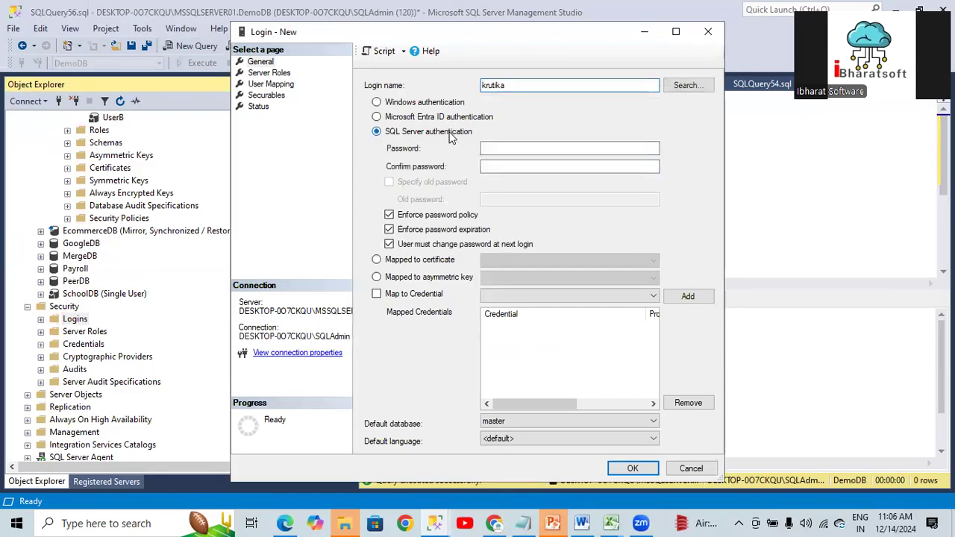
{"action": "left_click", "coordinate": [496, 147]}
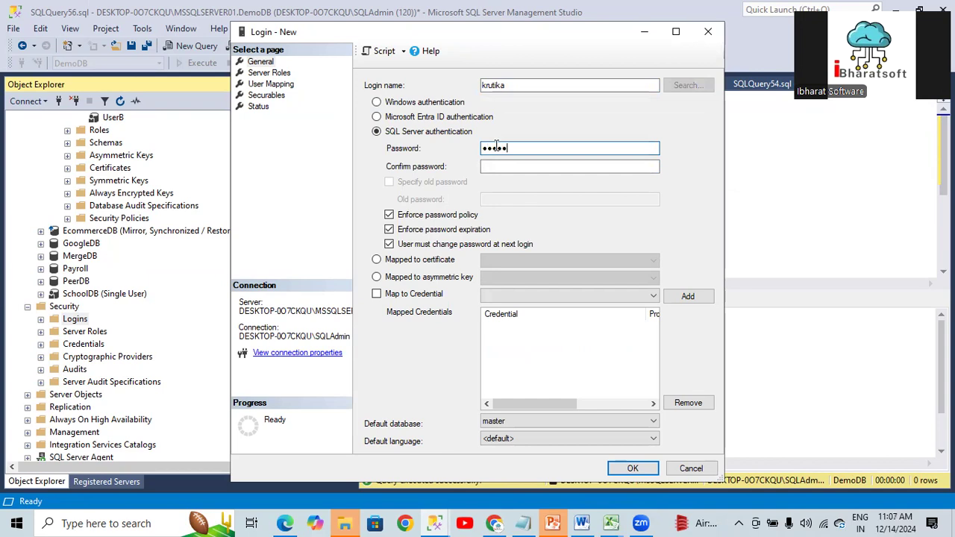
{"action": "type", "text": "•••••••••••"}
{"action": "left_click", "coordinate": [520, 168]}
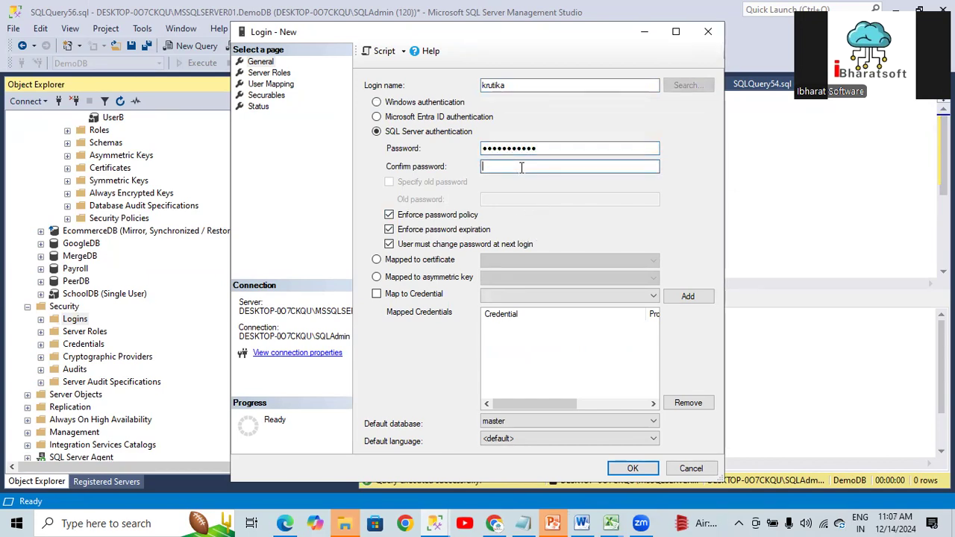
{"action": "type", "text": "•••••••••••"}
{"action": "left_click", "coordinate": [461, 215]}
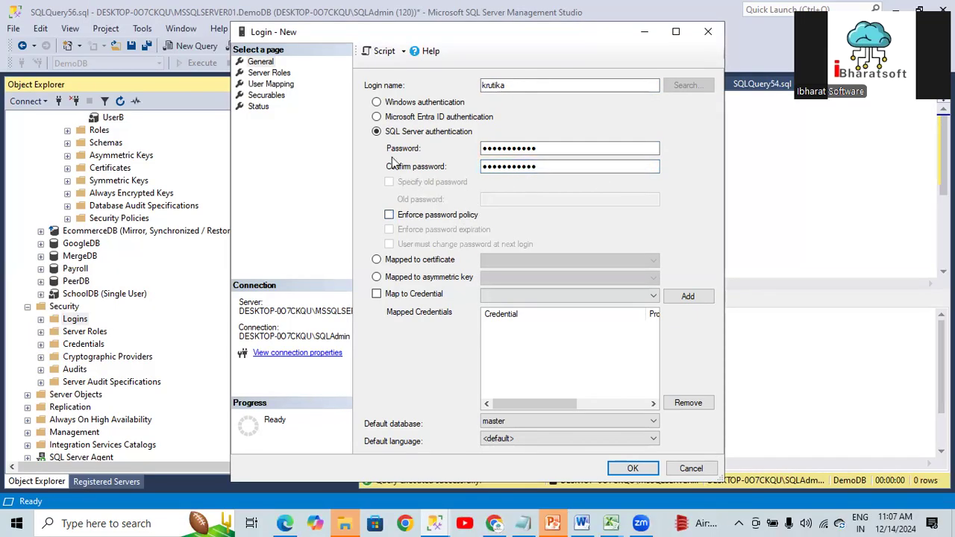
{"action": "left_click_drag", "start_coordinate": [582, 85], "coordinate": [457, 85]}
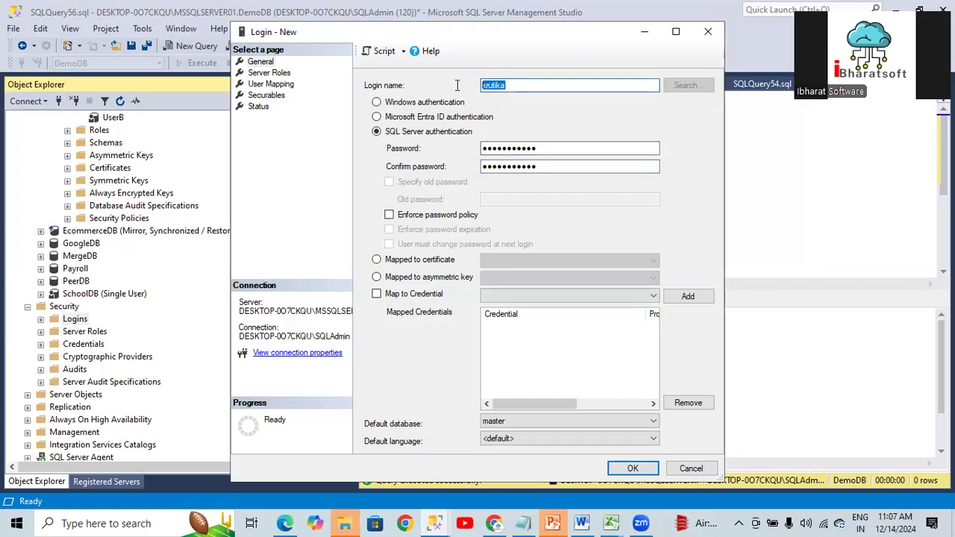
Step: Map the login to DemoDB as user krutika with db_datareader and create it
{"action": "left_click", "coordinate": [263, 85]}
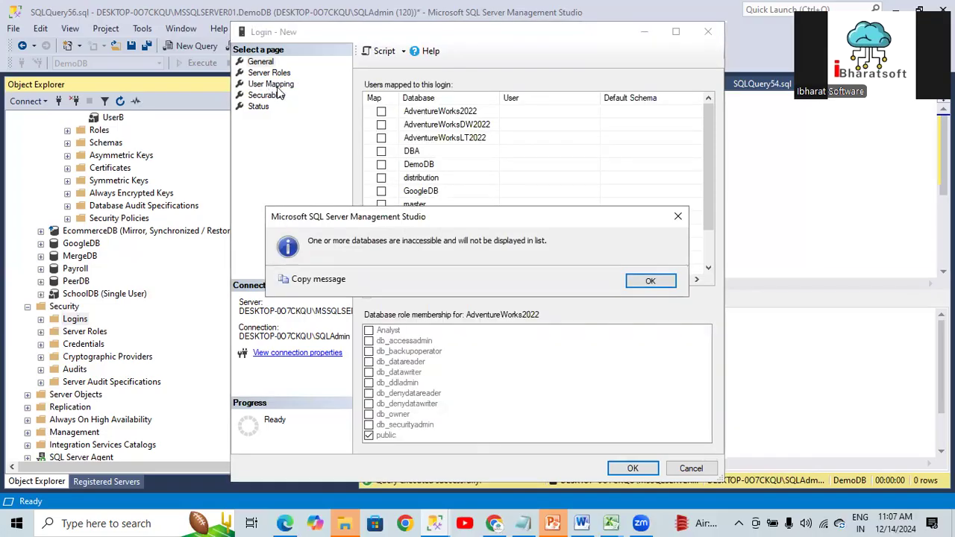
{"action": "left_click", "coordinate": [652, 281]}
{"action": "left_click", "coordinate": [382, 164]}
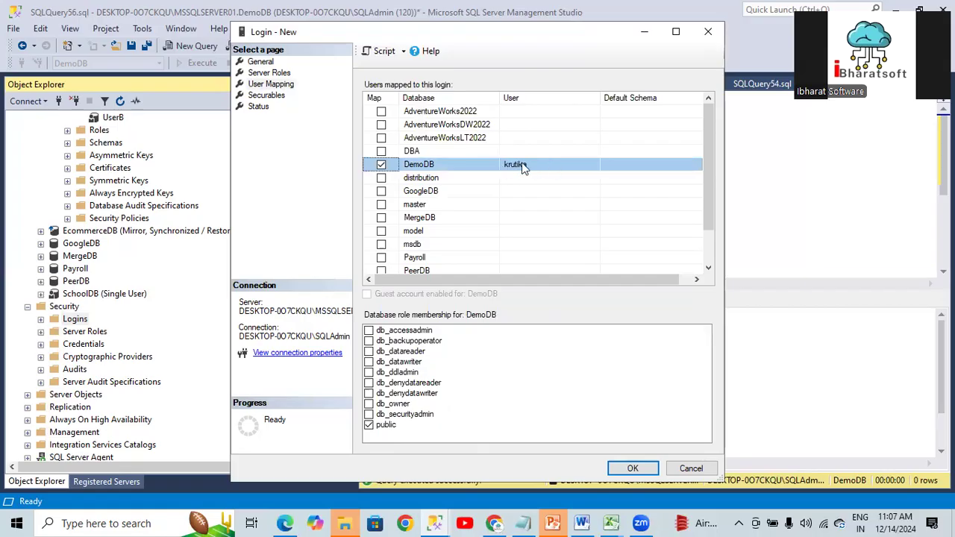
{"action": "left_click", "coordinate": [370, 351]}
{"action": "left_click", "coordinate": [627, 475]}
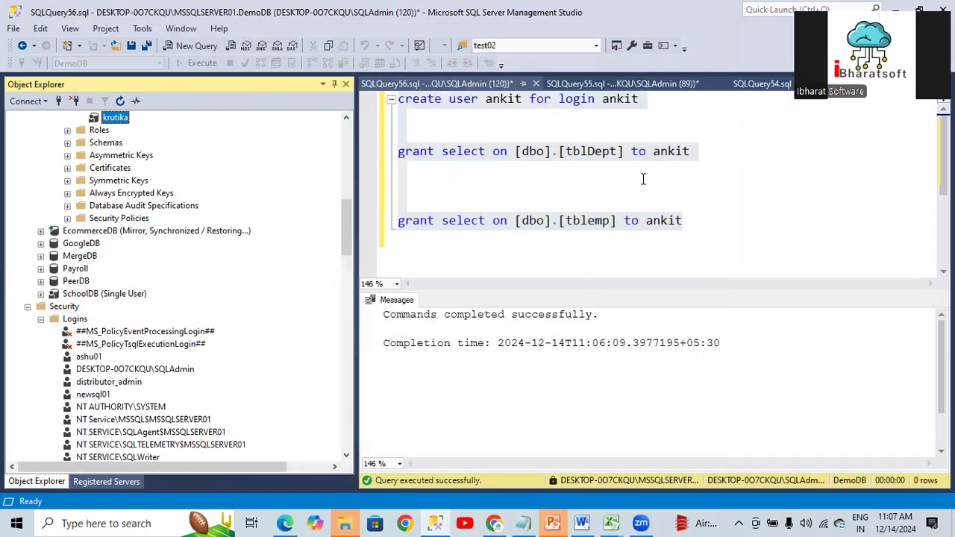
{"action": "scroll", "coordinate": [112, 324], "scroll_direction": "up", "scroll_amount": 4}
{"action": "scroll", "coordinate": [119, 324], "scroll_direction": "down", "scroll_amount": 7}
{"action": "scroll", "coordinate": [123, 313], "scroll_direction": "up", "scroll_amount": 6}
{"action": "scroll", "coordinate": [126, 317], "scroll_direction": "down", "scroll_amount": 8}
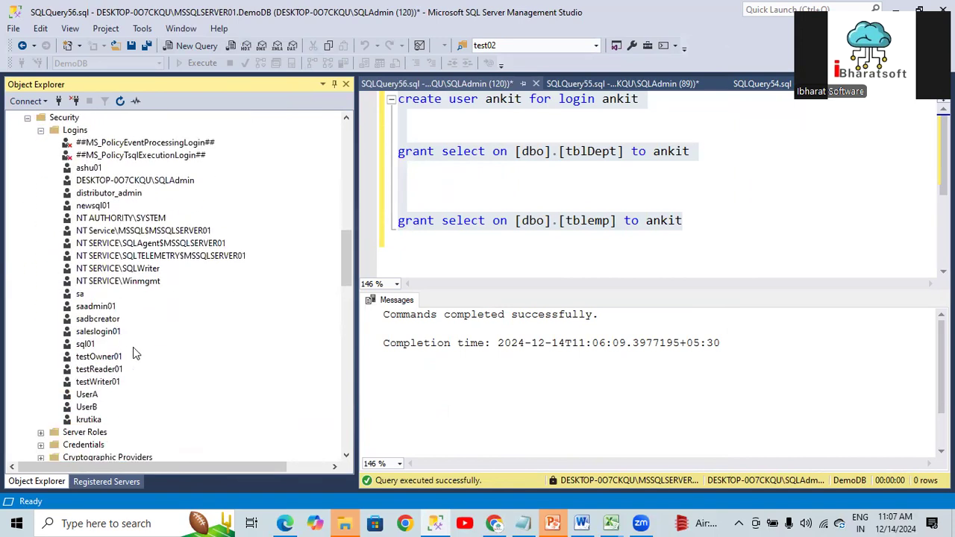
{"action": "left_click", "coordinate": [87, 420]}
{"action": "scroll", "coordinate": [102, 298], "scroll_direction": "up", "scroll_amount": 9}
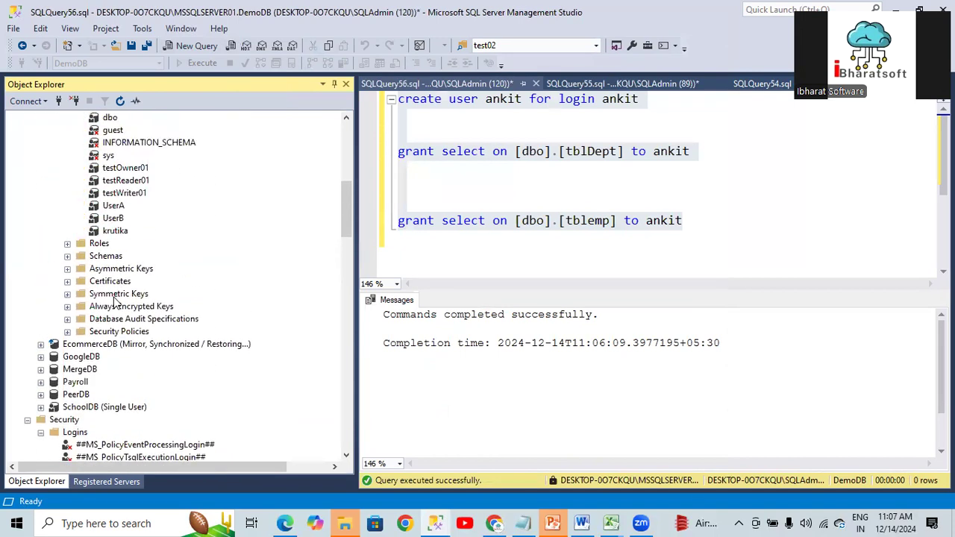
{"action": "left_click", "coordinate": [116, 269]}
{"action": "scroll", "coordinate": [120, 270], "scroll_direction": "up", "scroll_amount": 4}
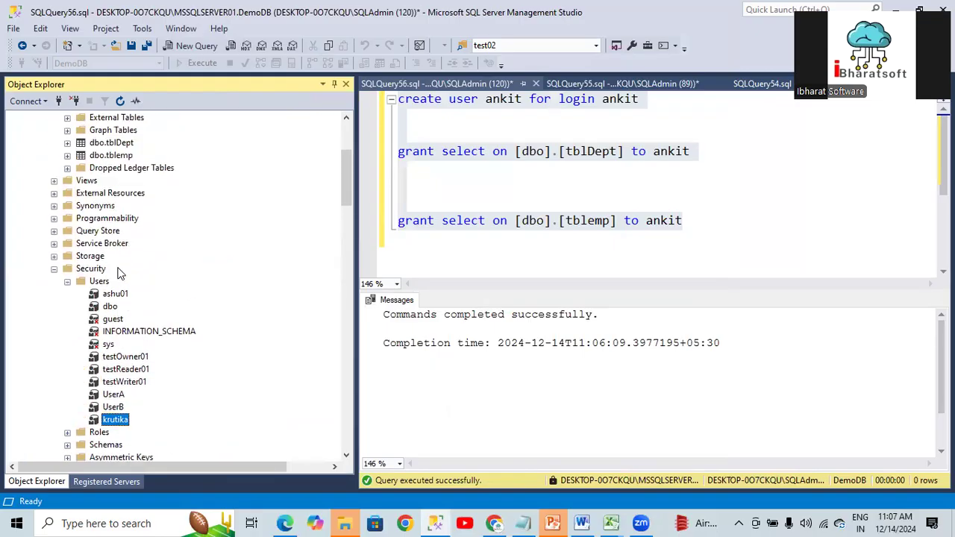
{"action": "scroll", "coordinate": [104, 284], "scroll_direction": "up", "scroll_amount": 4}
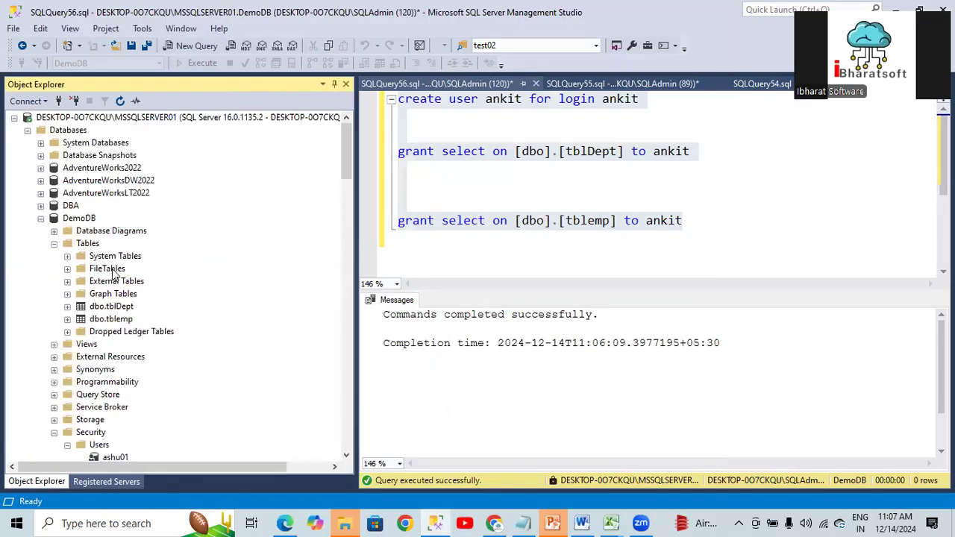
{"action": "right_click", "coordinate": [169, 118]}
{"action": "left_click", "coordinate": [228, 125]}
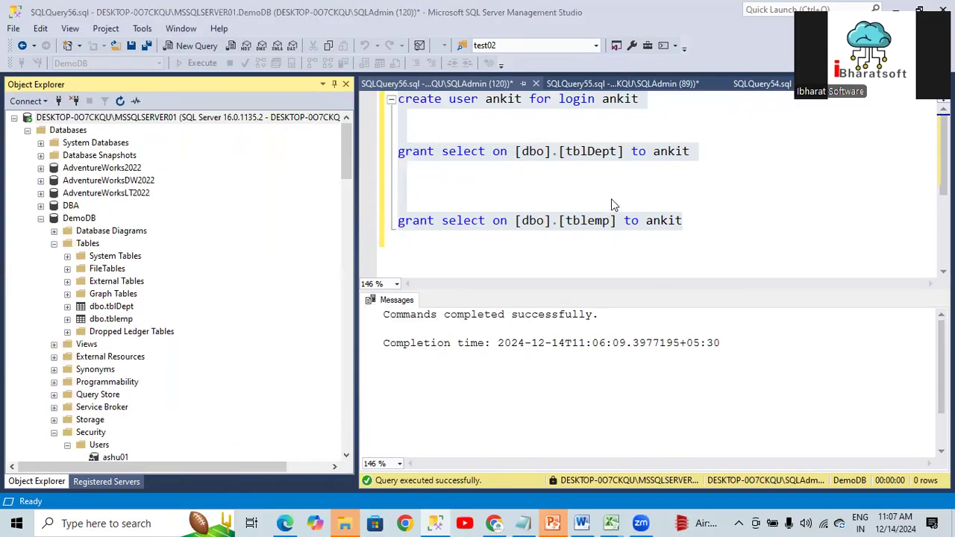
Step: Connect to the server as login krutika using SQL Server Authentication and its password
{"action": "left_click", "coordinate": [490, 254]}
{"action": "key", "text": "ctrl+v"}
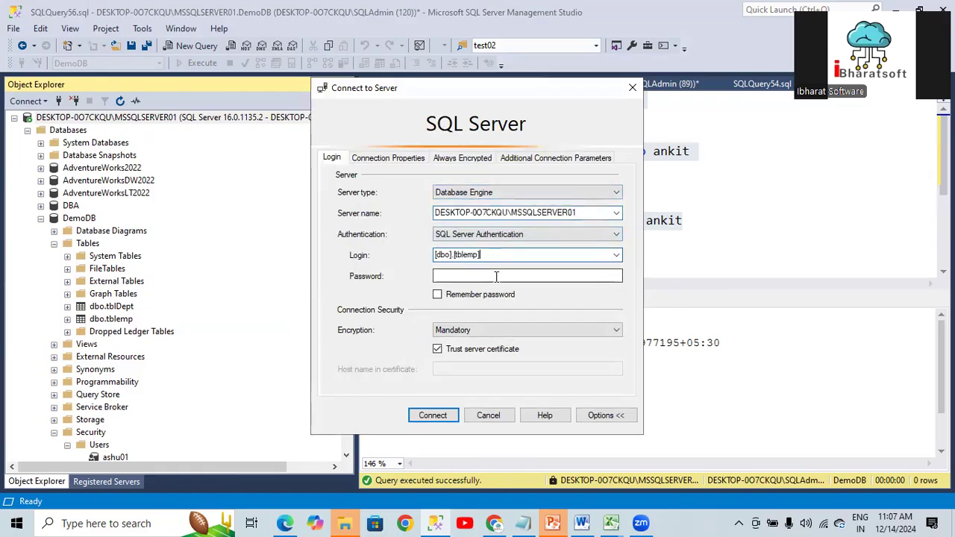
{"action": "type", "text": "k"}
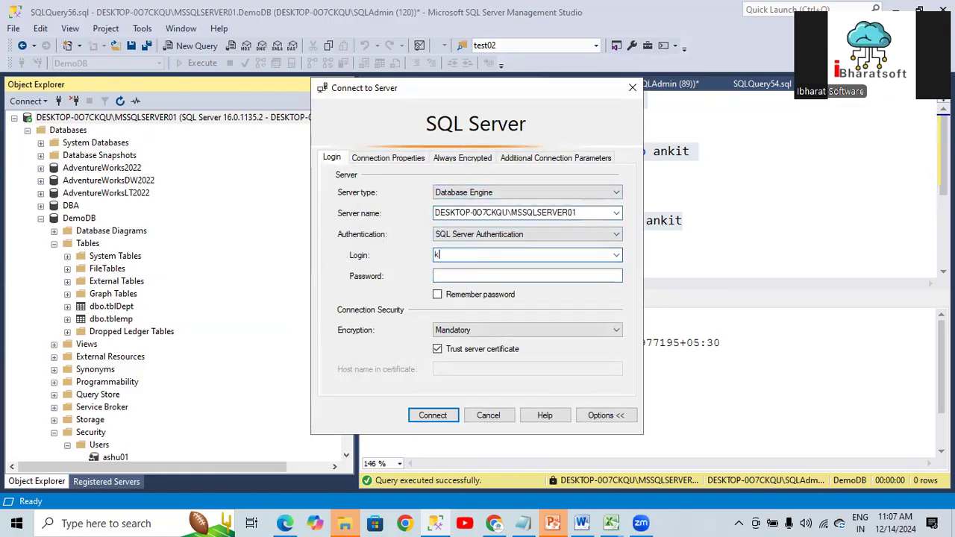
{"action": "type", "text": "rutika"}
{"action": "key", "text": "Tab"}
{"action": "type", "text": "1"}
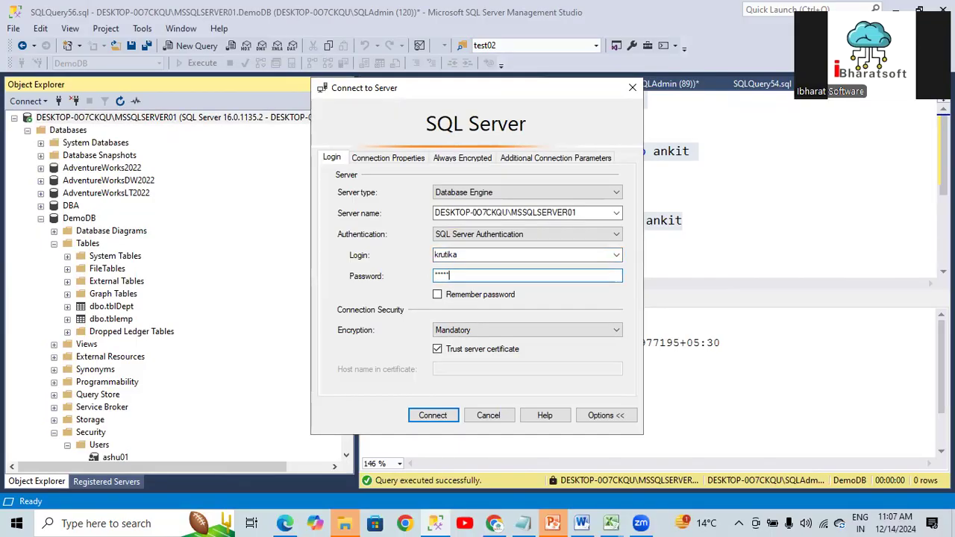
{"action": "left_click", "coordinate": [431, 415]}
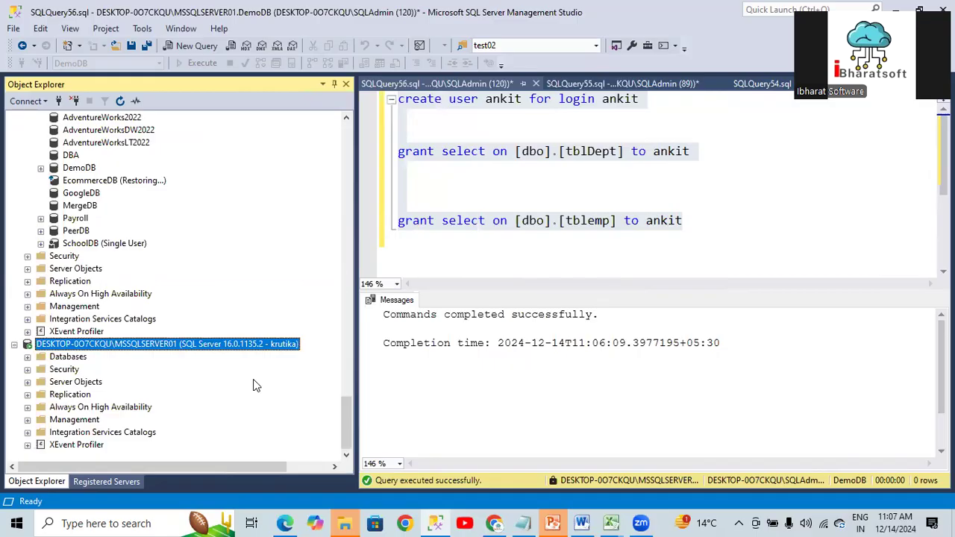
Step: As krutika, dismiss the DBA access error and run Select Top 1000 Rows on DemoDB's dbo.tblDept
{"action": "left_click", "coordinate": [27, 356]}
{"action": "left_click", "coordinate": [41, 356]}
{"action": "left_click", "coordinate": [648, 282]}
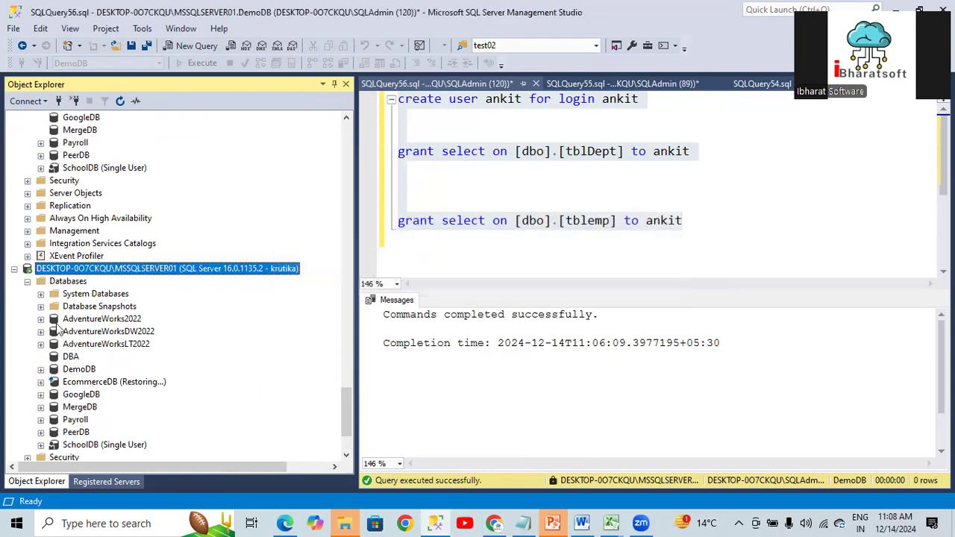
{"action": "left_click", "coordinate": [41, 369]}
{"action": "left_click", "coordinate": [53, 357]}
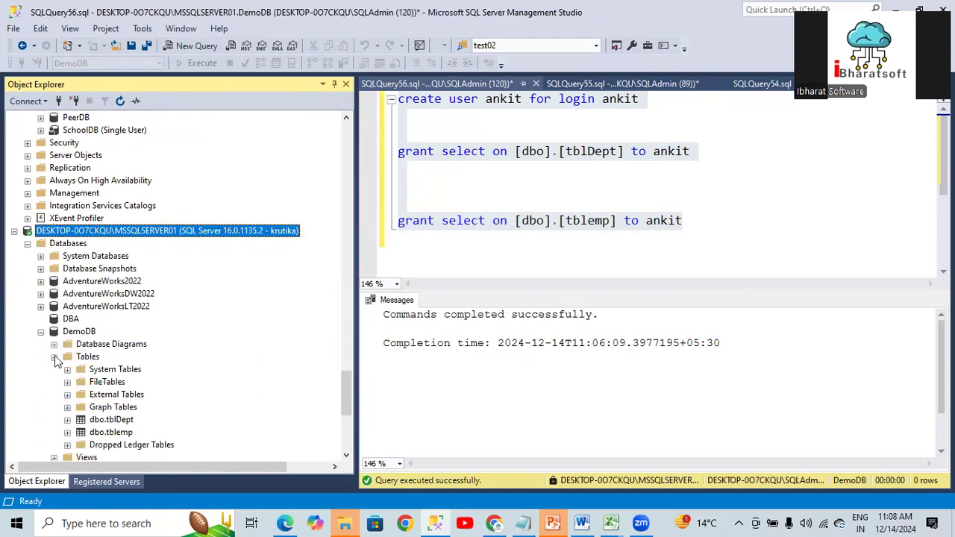
{"action": "scroll", "coordinate": [94, 422], "scroll_direction": "down", "scroll_amount": 2}
{"action": "right_click", "coordinate": [106, 346]}
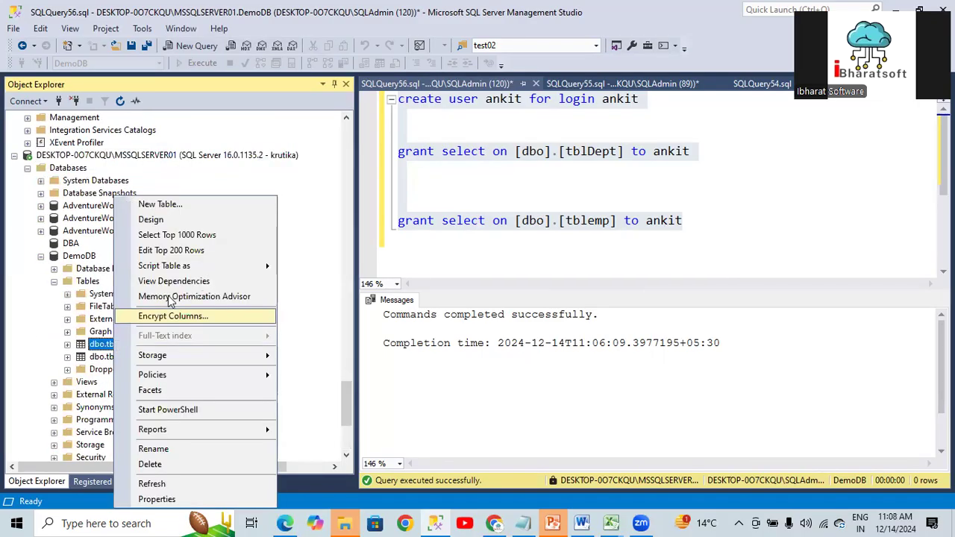
{"action": "left_click", "coordinate": [173, 236]}
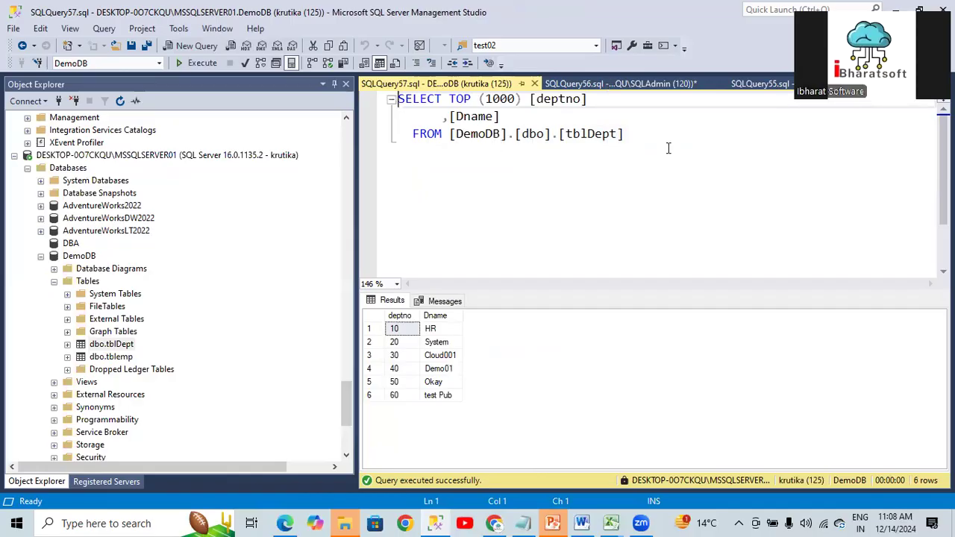
Step: Tidy the generated query's FROM line, then return to the SQLQuery56 ankit grant script
{"action": "left_click_drag", "start_coordinate": [667, 148], "coordinate": [393, 105]}
{"action": "left_click", "coordinate": [441, 169]}
{"action": "key", "text": "Up"}
{"action": "key", "text": "BackSpace"}
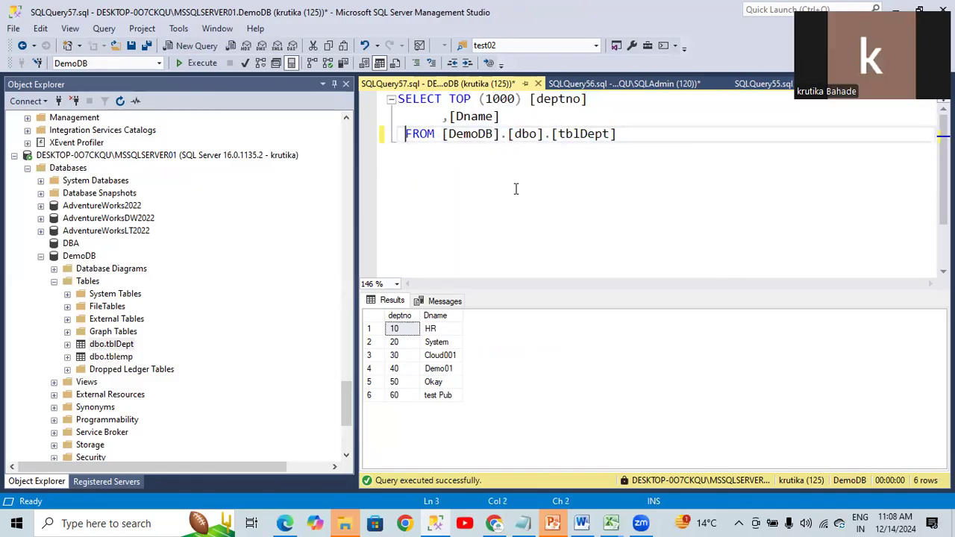
{"action": "left_click", "coordinate": [610, 86]}
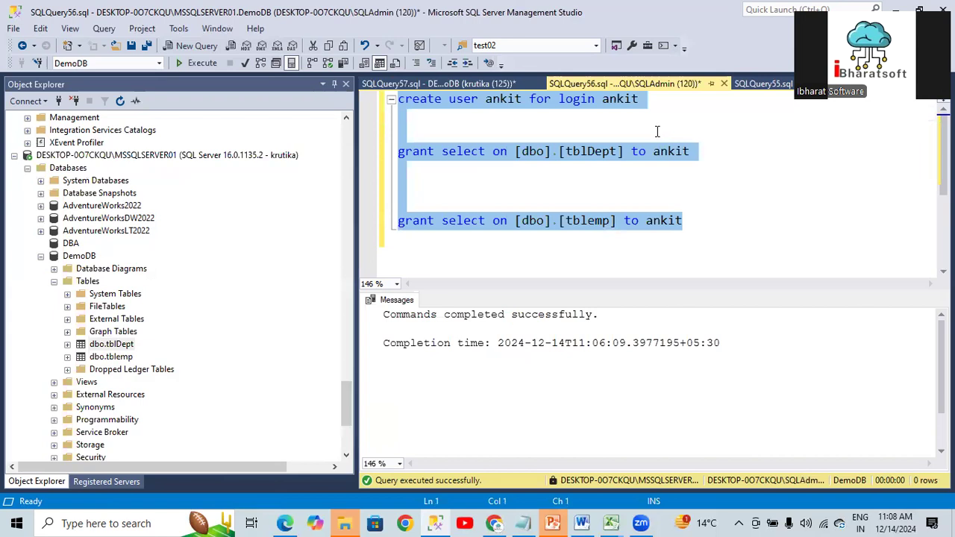
Step: Review the use master and create login statements in SQLQuery55, then return to SQLQuery56
{"action": "left_click", "coordinate": [712, 131]}
{"action": "left_click", "coordinate": [765, 84]}
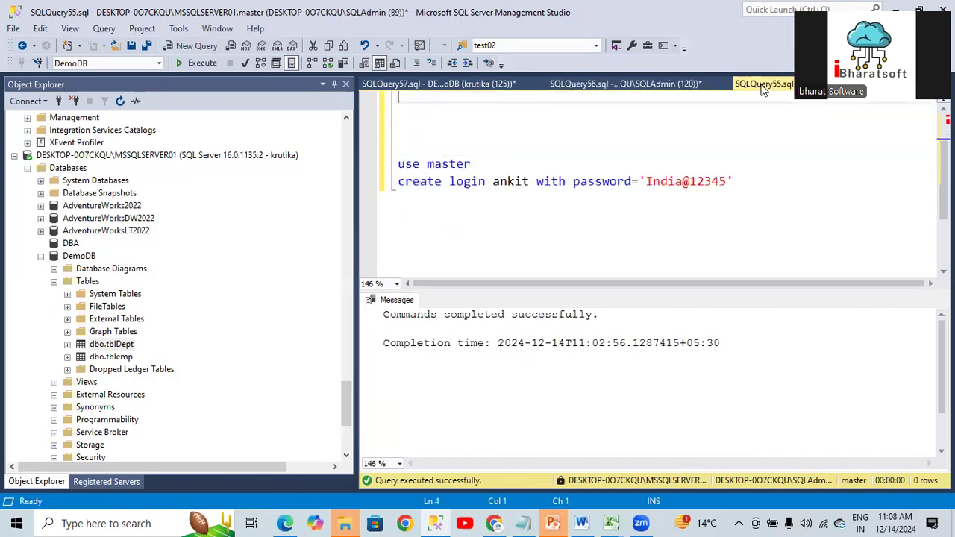
{"action": "left_click_drag", "start_coordinate": [733, 182], "coordinate": [394, 165]}
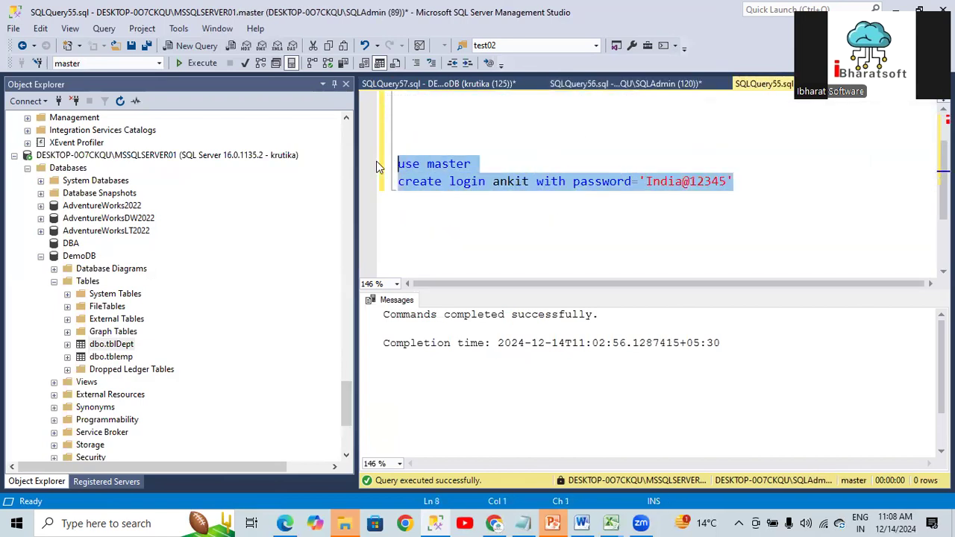
{"action": "left_click", "coordinate": [626, 83]}
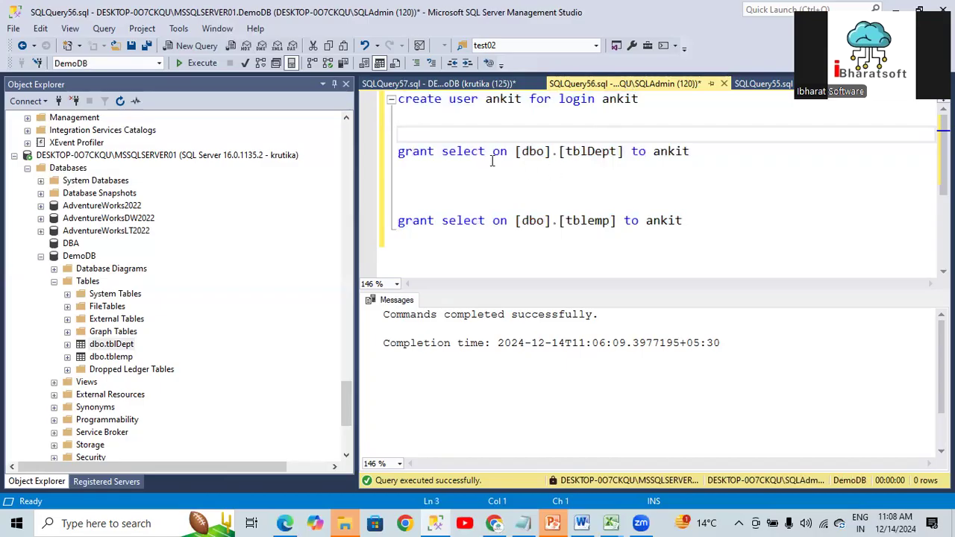
Step: Delete the blank lines so the tblemp grant directly follows the tblDept grant
{"action": "left_click_drag", "start_coordinate": [642, 100], "coordinate": [372, 101]}
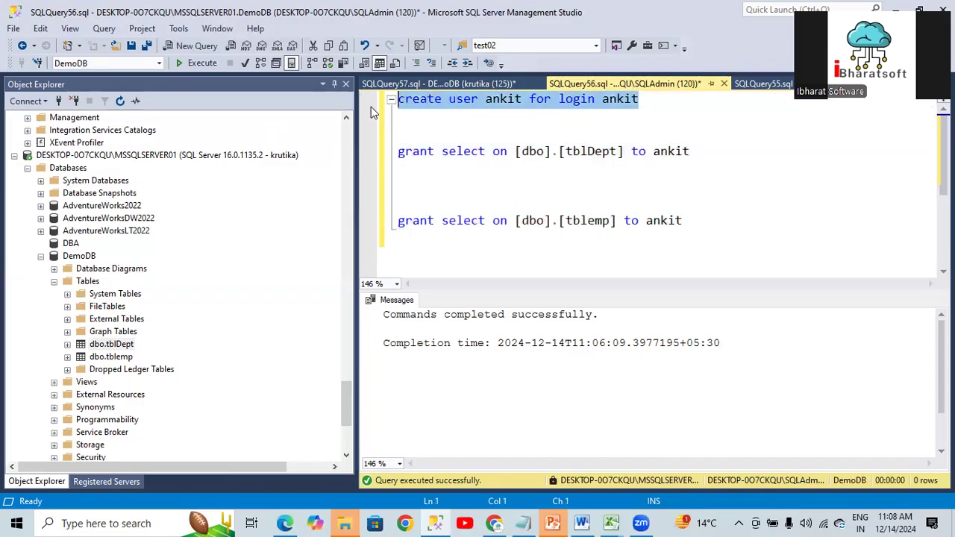
{"action": "left_click", "coordinate": [610, 171]}
{"action": "left_click", "coordinate": [717, 151]}
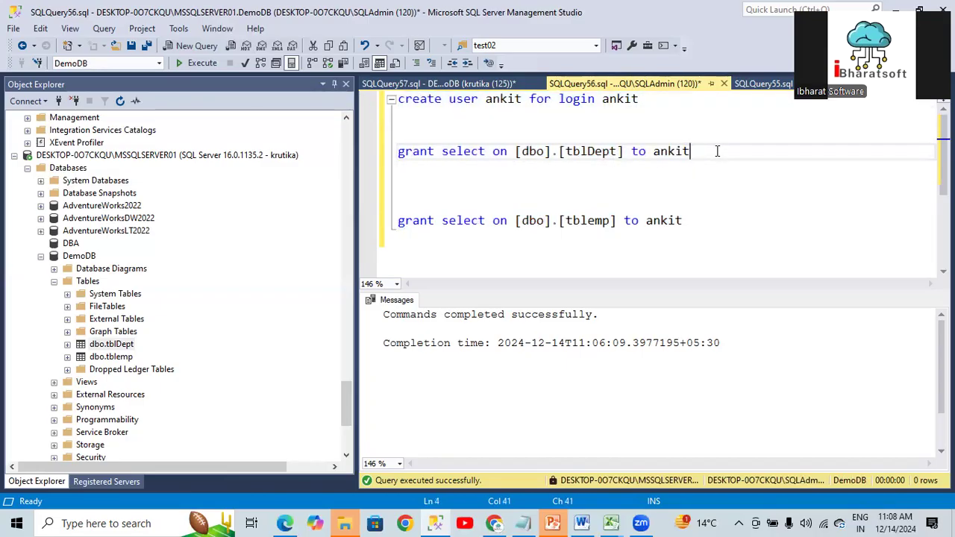
{"action": "key", "text": "Delete"}
{"action": "key", "text": "Delete"}
{"action": "key", "text": "Delete"}
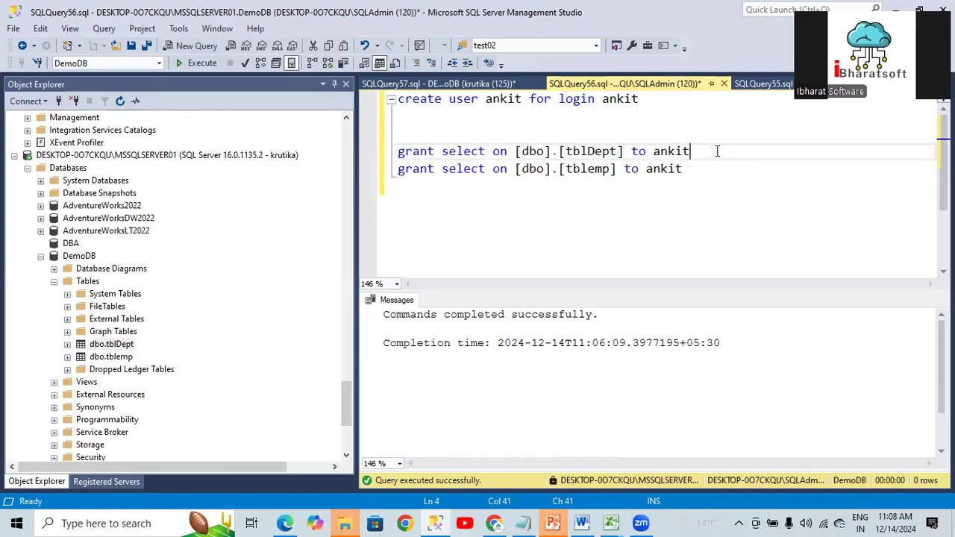
{"action": "left_click_drag", "start_coordinate": [691, 169], "coordinate": [375, 162]}
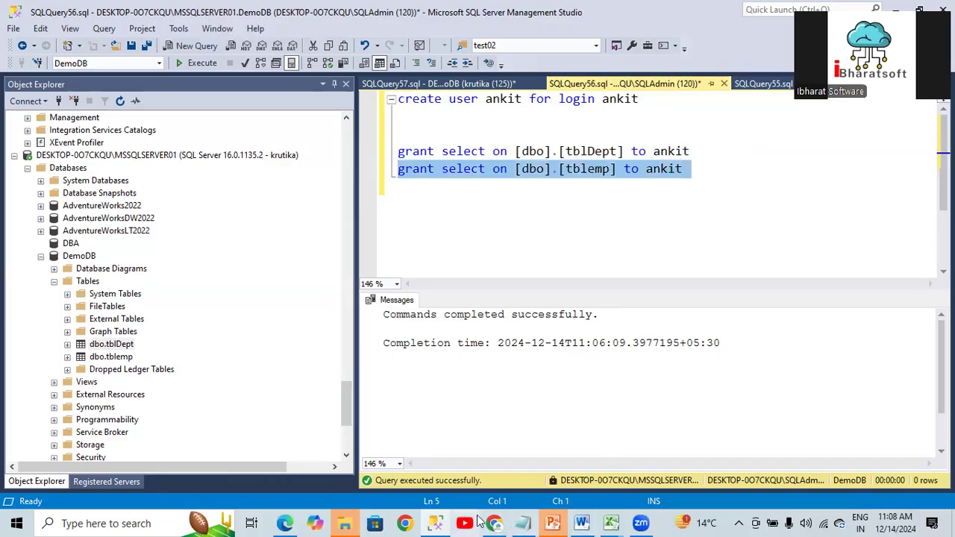
{"action": "left_click", "coordinate": [494, 523]}
{"action": "scroll", "coordinate": [515, 323], "scroll_direction": "up", "scroll_amount": 2}
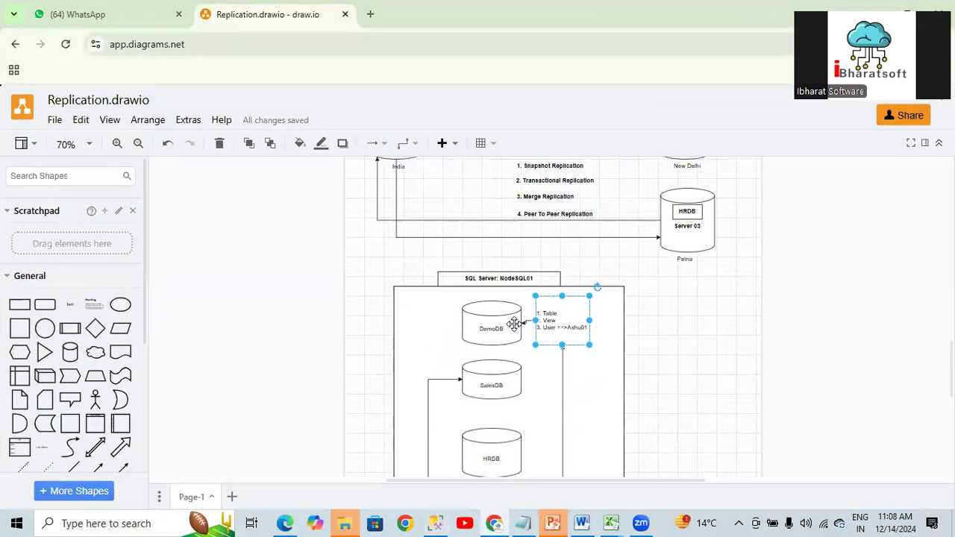
{"action": "scroll", "coordinate": [557, 321], "scroll_direction": "down", "scroll_amount": 1}
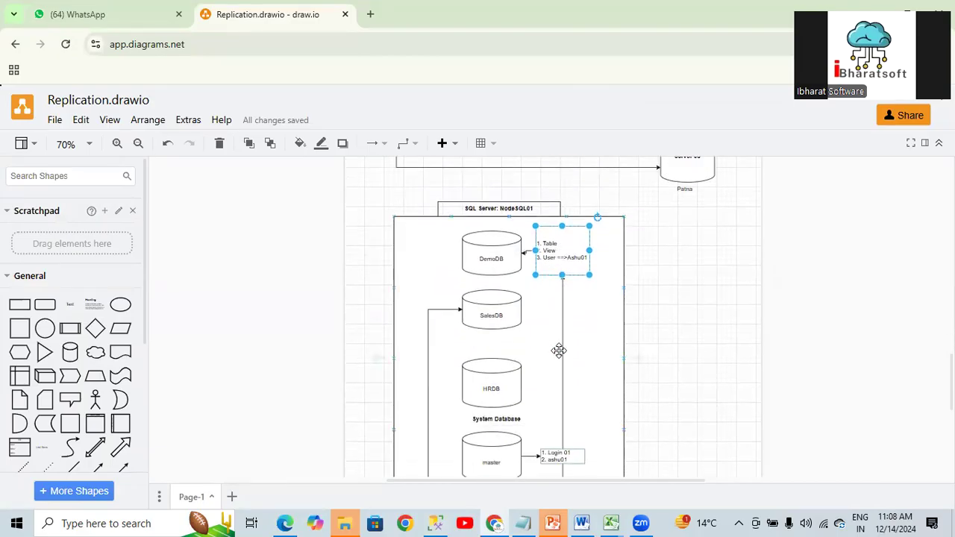
{"action": "left_click", "coordinate": [560, 350]}
{"action": "scroll", "coordinate": [562, 351], "scroll_direction": "down", "scroll_amount": 1}
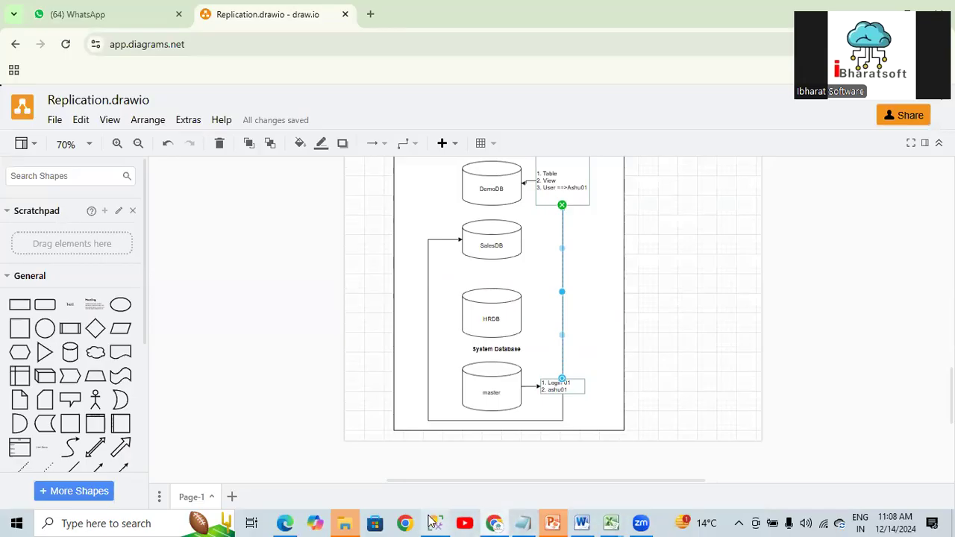
{"action": "left_click", "coordinate": [434, 522]}
{"action": "left_click", "coordinate": [41, 255]}
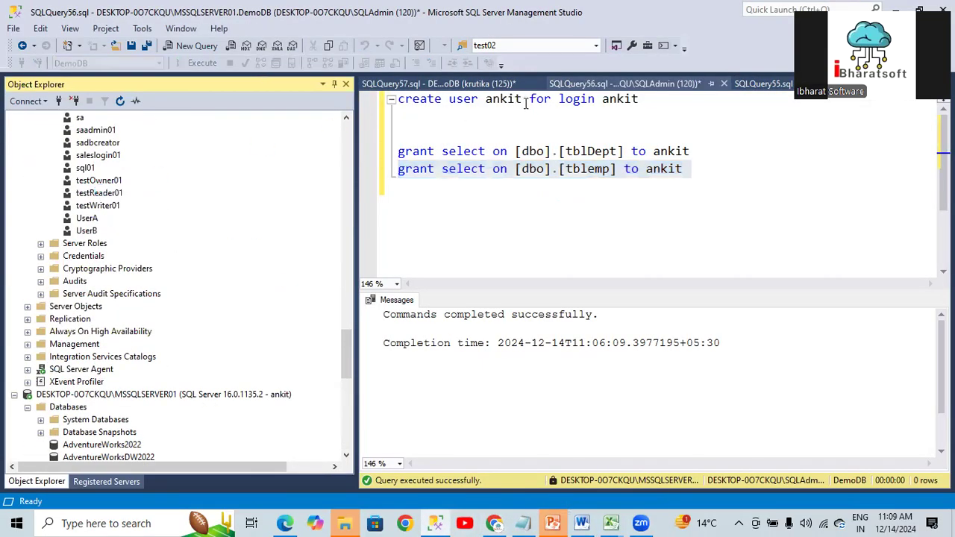
Step: Close all query windows except the SQLQuery57 department query, choosing No to saving changes
{"action": "left_click", "coordinate": [437, 84]}
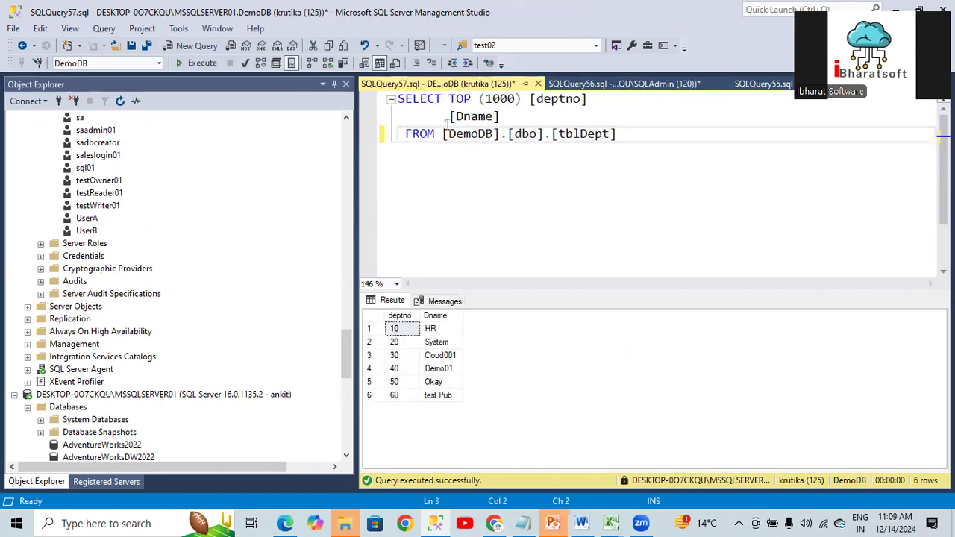
{"action": "right_click", "coordinate": [439, 88]}
{"action": "left_click", "coordinate": [492, 158]}
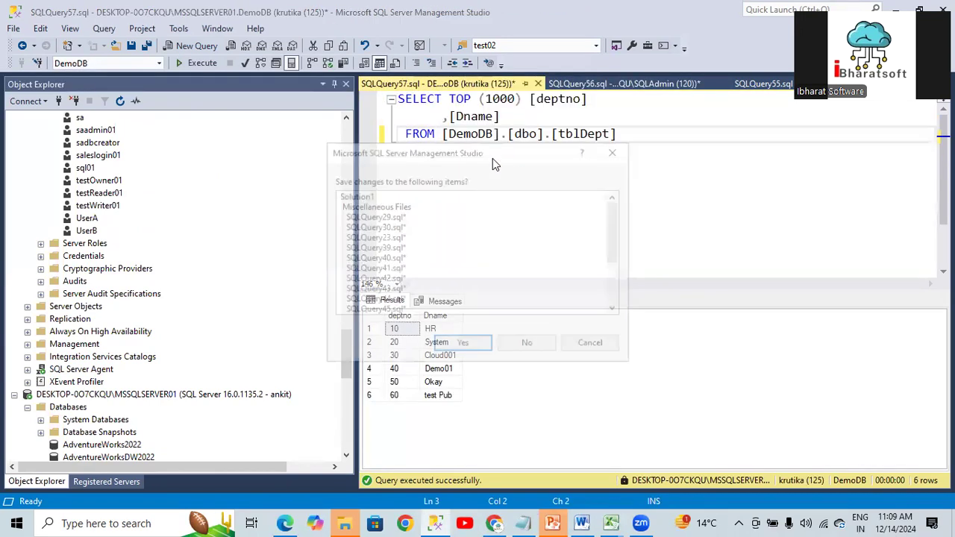
{"action": "left_click", "coordinate": [526, 345]}
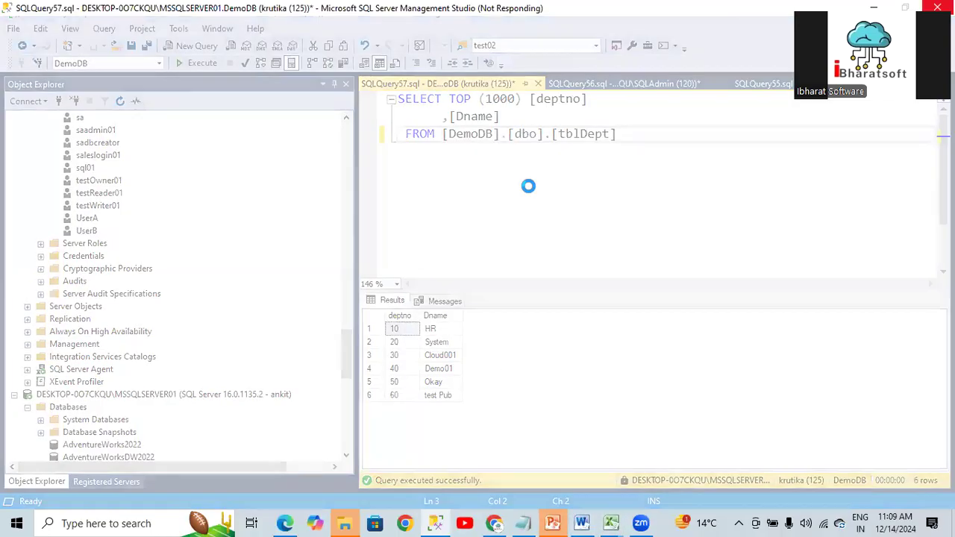
Step: Switch away from the hung Management Studio to bring the draw.io Replication diagram back
{"action": "key", "text": "alt+Tab"}
{"action": "key", "text": "alt+Tab"}
{"action": "key", "text": "alt+Tab"}
{"action": "key", "text": "alt+Tab"}
{"action": "key", "text": "alt+Tab"}
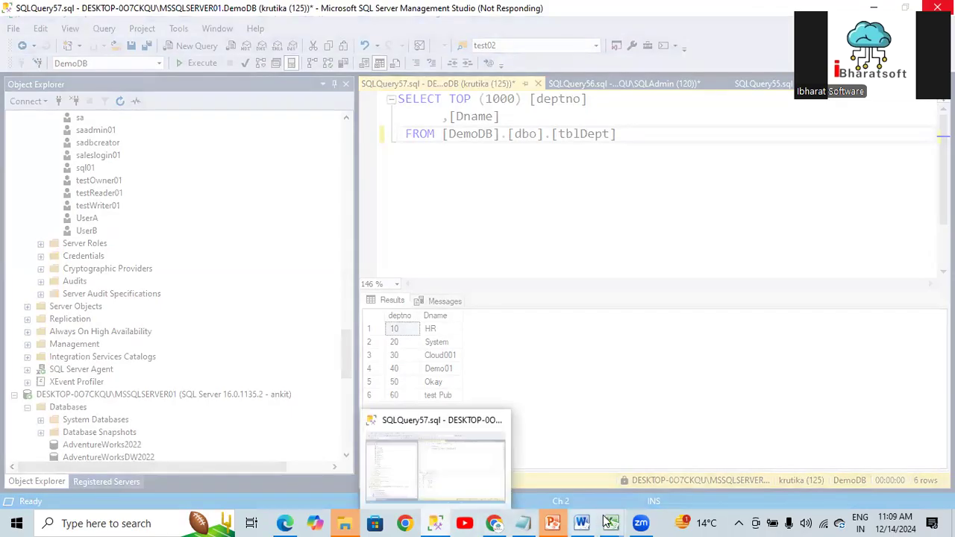
{"action": "left_click", "coordinate": [435, 523]}
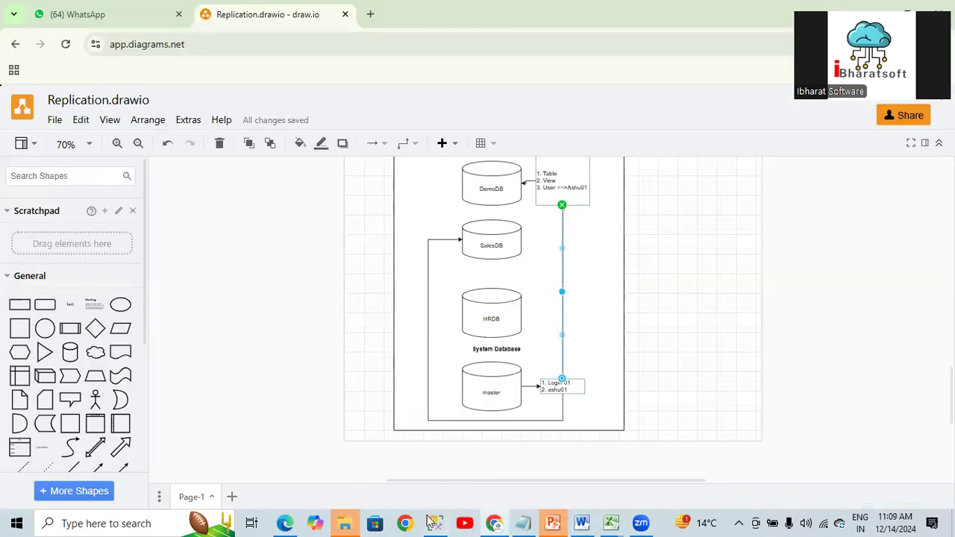
{"action": "left_click", "coordinate": [431, 522]}
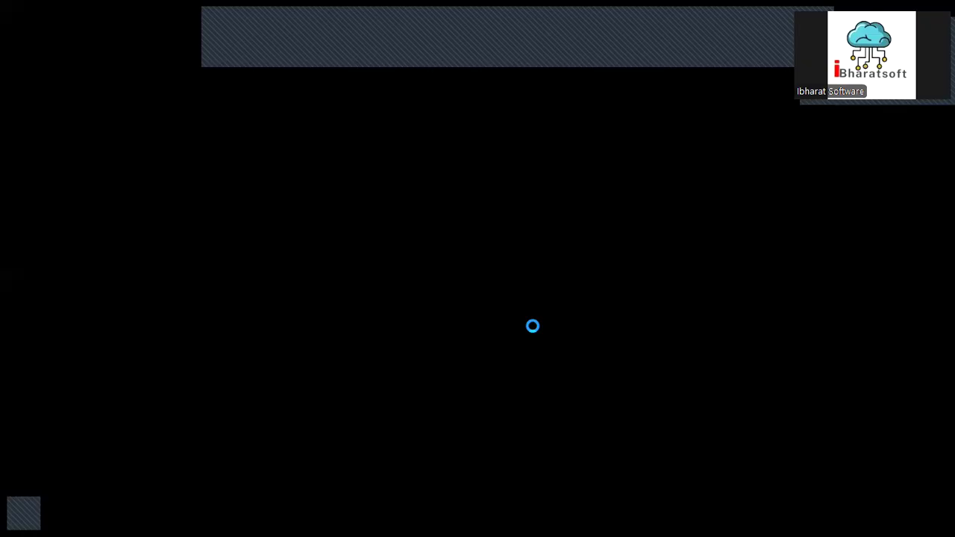
Step: End the 'SSMS 20 (32 bit)' Not responding task in Task Manager and close Task Manager
{"action": "left_click", "coordinate": [532, 326]}
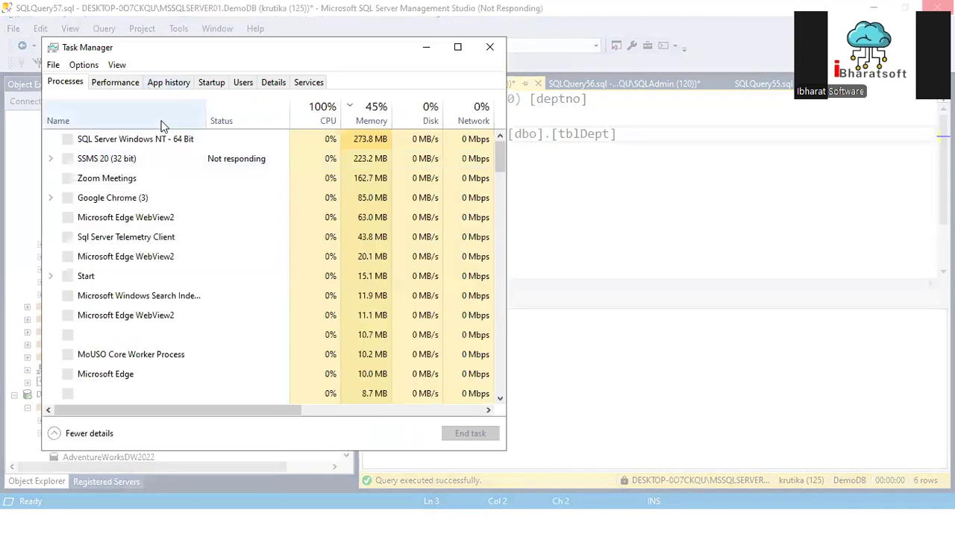
{"action": "left_click", "coordinate": [109, 159]}
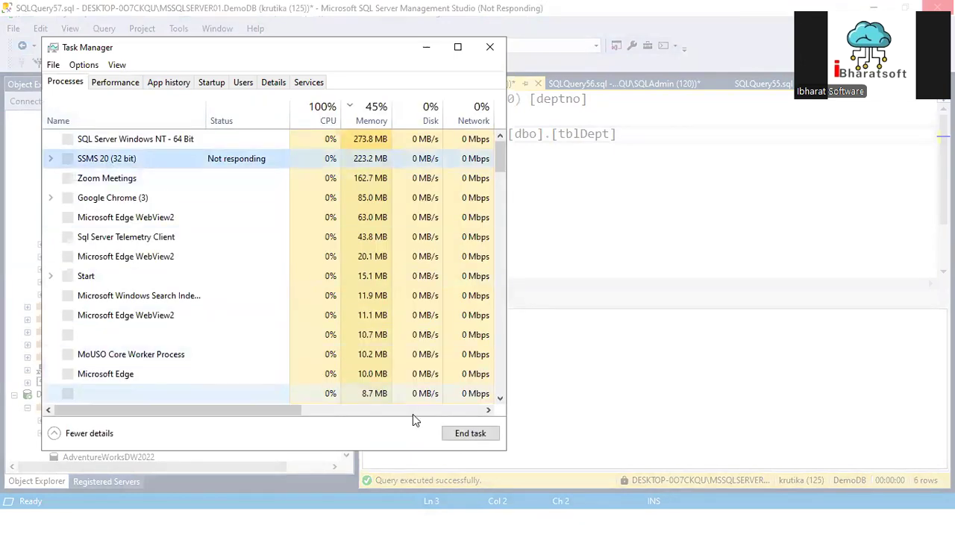
{"action": "left_click", "coordinate": [463, 437]}
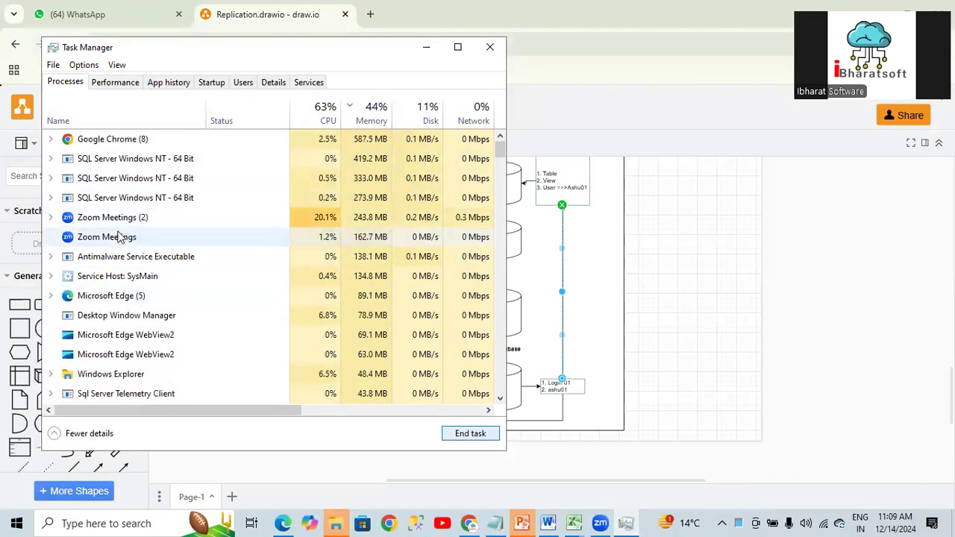
{"action": "left_click", "coordinate": [417, 522]}
{"action": "left_click_drag", "start_coordinate": [308, 47], "coordinate": [299, 100]}
{"action": "left_click", "coordinate": [482, 101]}
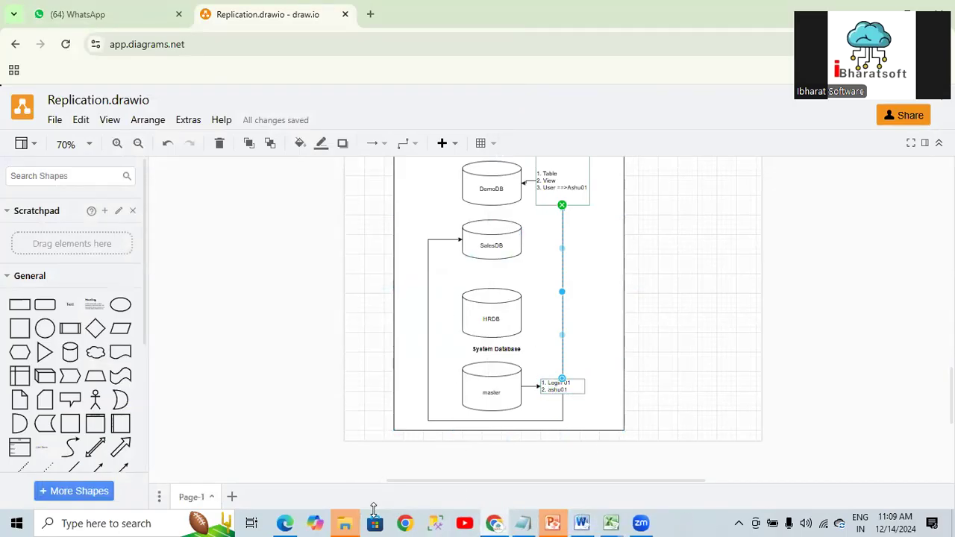
Step: Start Management Studio again from the taskbar
{"action": "left_click", "coordinate": [346, 523]}
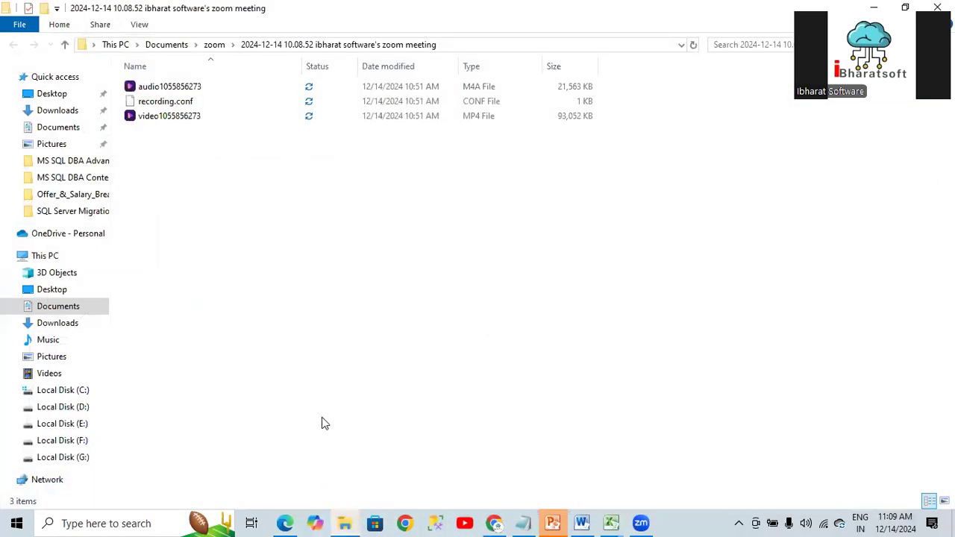
{"action": "key", "text": "alt+Tab"}
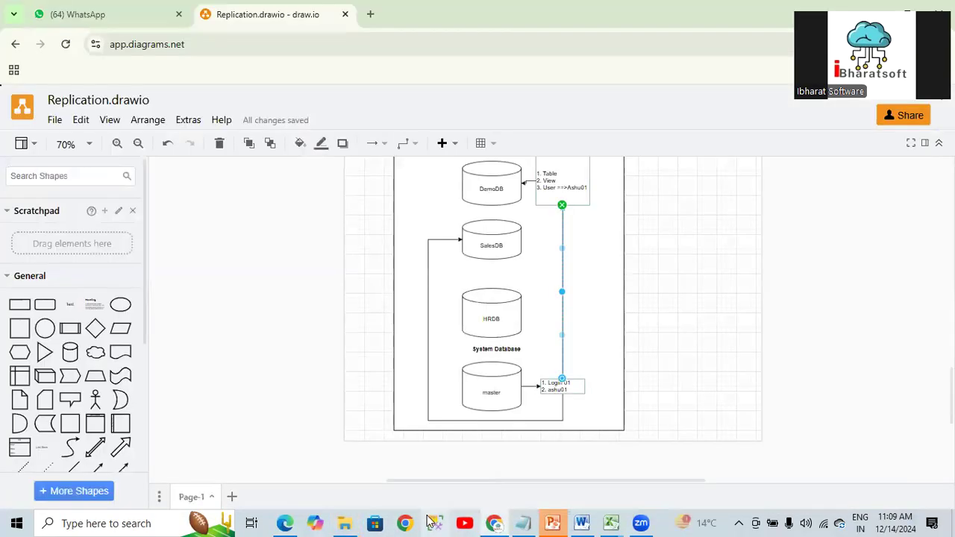
{"action": "left_click", "coordinate": [435, 523]}
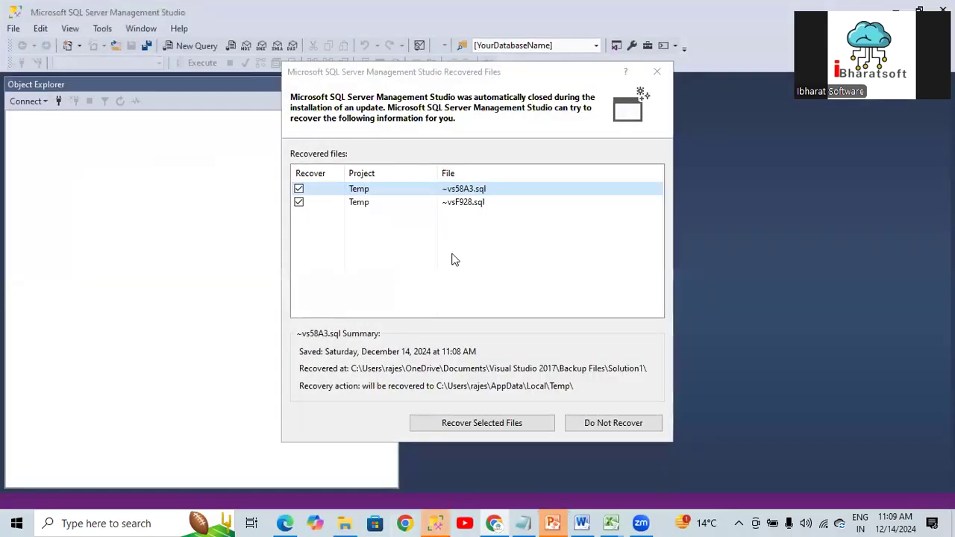
Step: Skip file recovery and reconnect to the server with Windows Authentication
{"action": "left_click", "coordinate": [610, 422]}
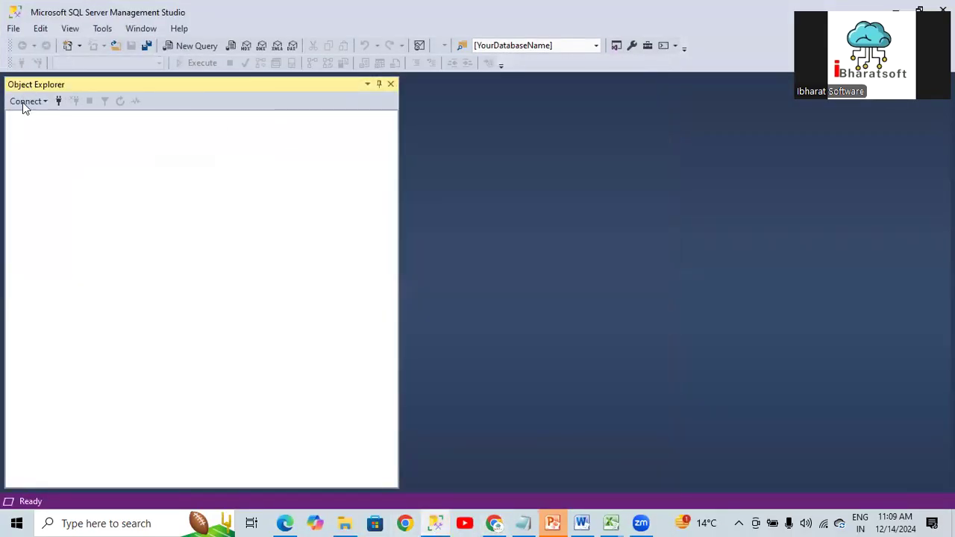
{"action": "left_click", "coordinate": [25, 102]}
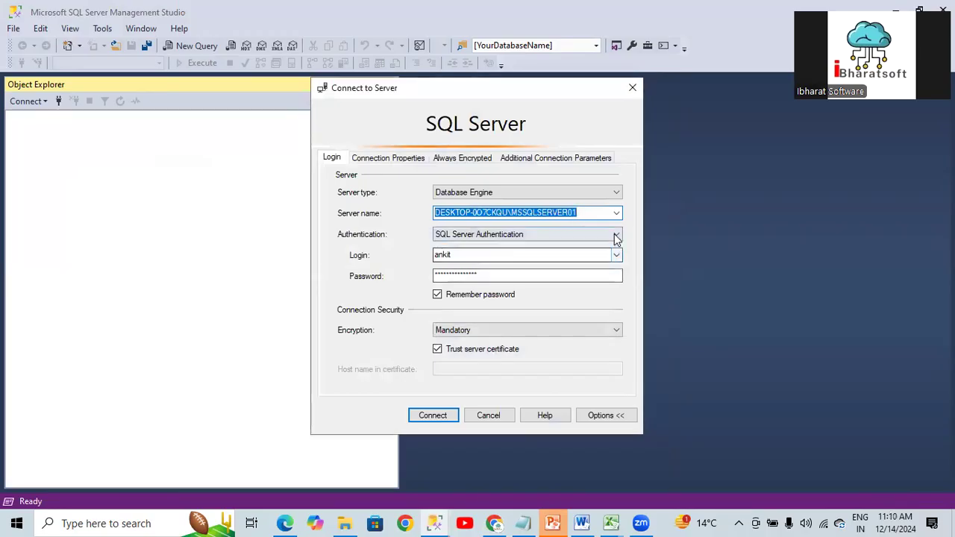
{"action": "left_click", "coordinate": [616, 236]}
{"action": "left_click", "coordinate": [478, 247]}
{"action": "left_click", "coordinate": [433, 415]}
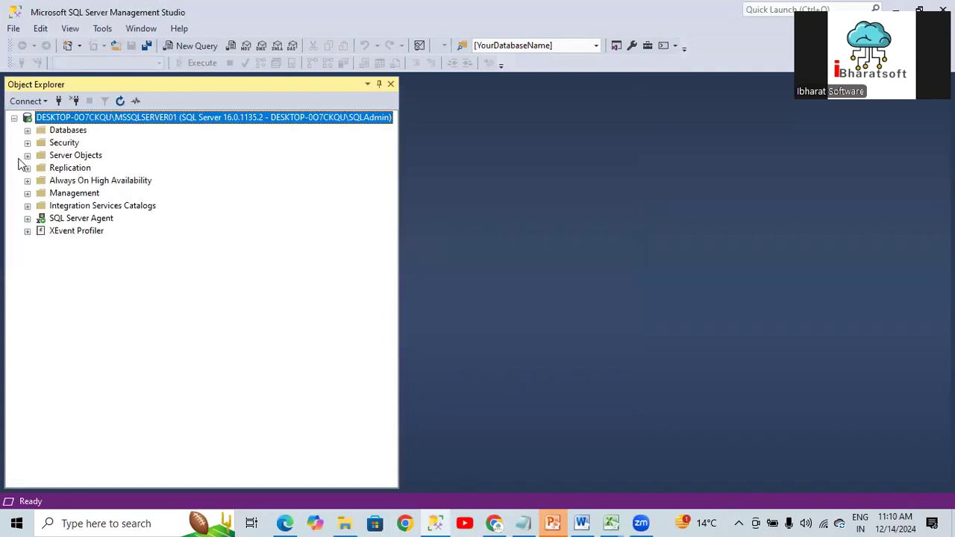
Step: Delete the first user login under Security > Logins, acknowledging the remaining-database-users warning
{"action": "left_click", "coordinate": [27, 144]}
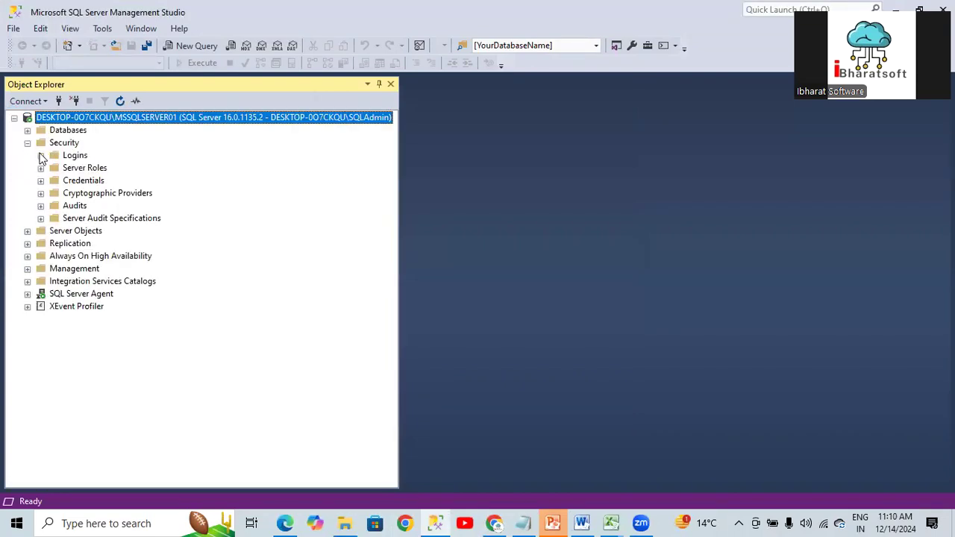
{"action": "left_click", "coordinate": [41, 156]}
{"action": "scroll", "coordinate": [139, 411], "scroll_direction": "down", "scroll_amount": 2}
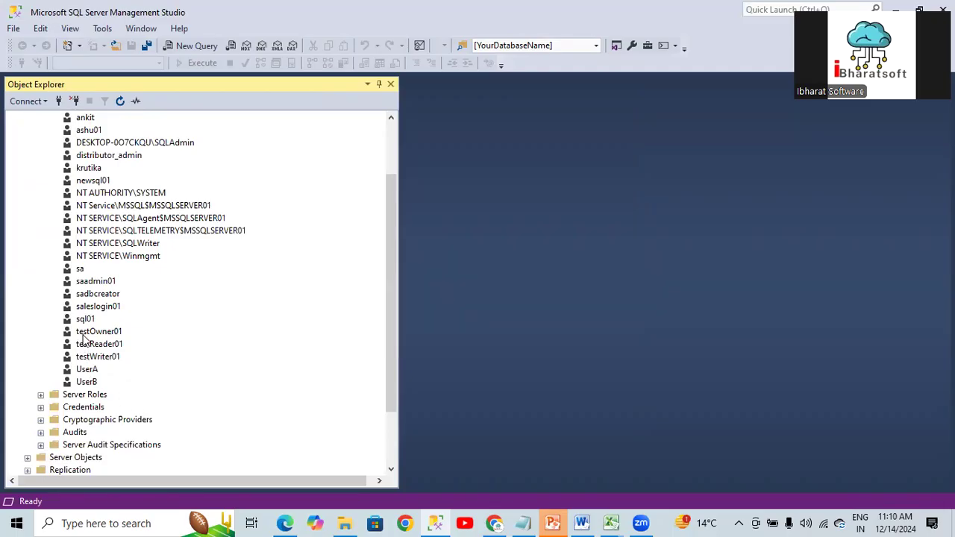
{"action": "scroll", "coordinate": [96, 285], "scroll_direction": "up", "scroll_amount": 1}
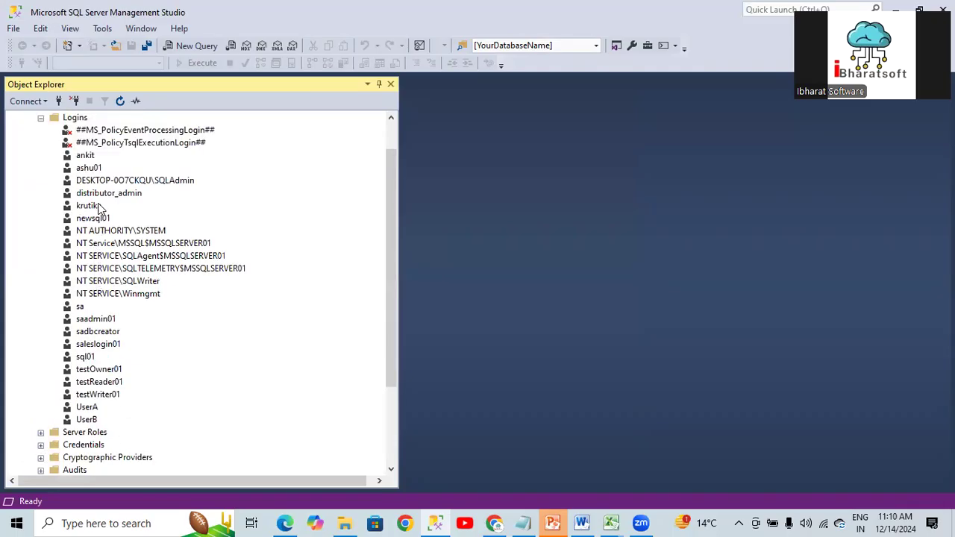
{"action": "right_click", "coordinate": [97, 206]}
{"action": "left_click", "coordinate": [137, 336]}
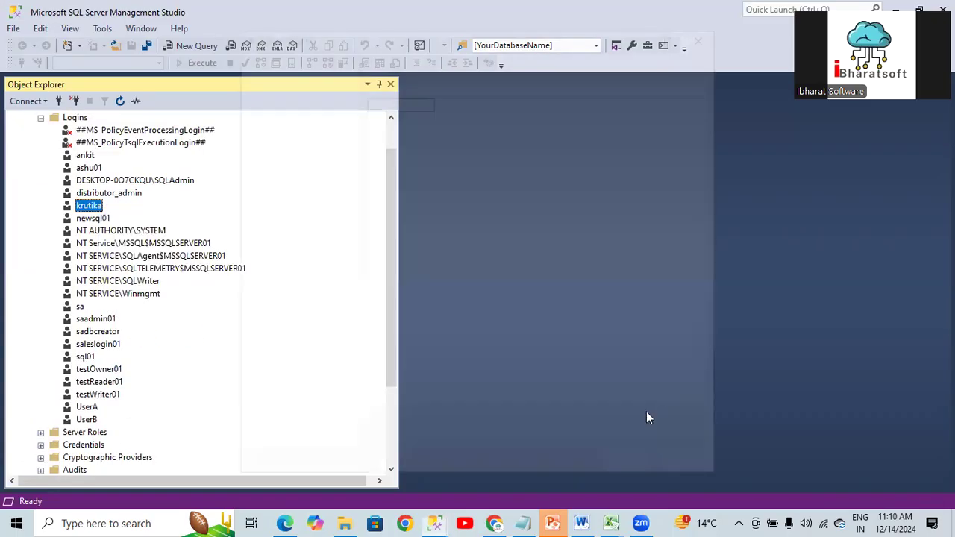
{"action": "left_click", "coordinate": [627, 472]}
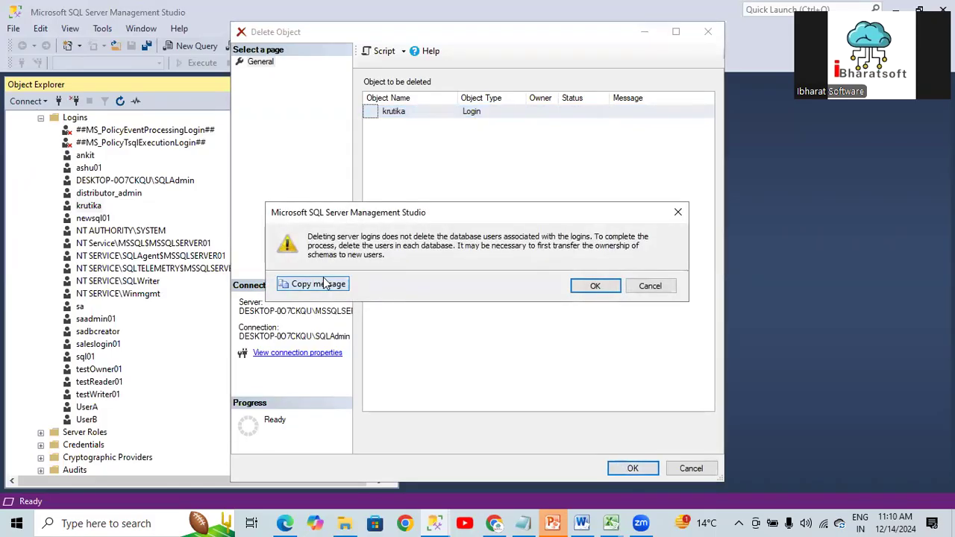
{"action": "left_click", "coordinate": [601, 284]}
Step: Delete the second user login the same way, leaving neither ankit nor krutika listed
{"action": "right_click", "coordinate": [95, 169]}
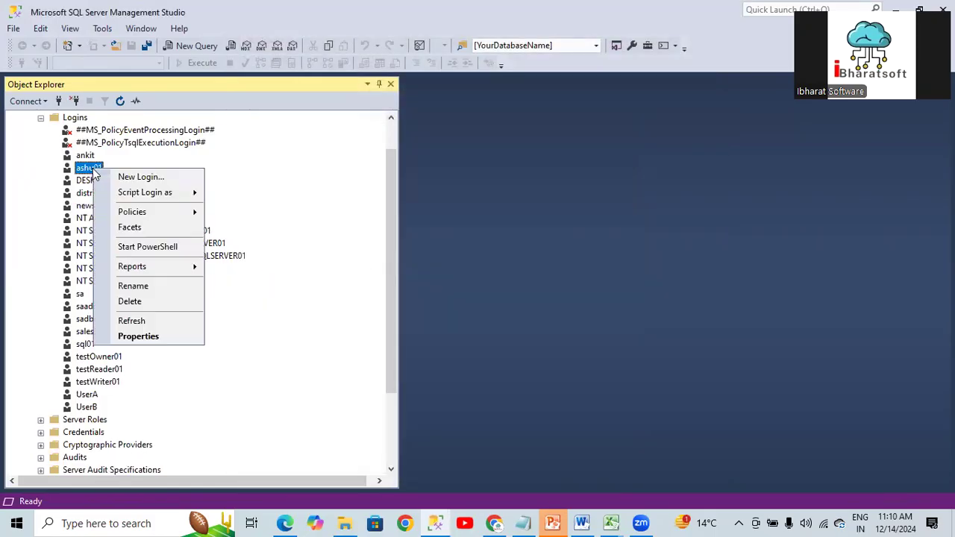
{"action": "right_click", "coordinate": [91, 158]}
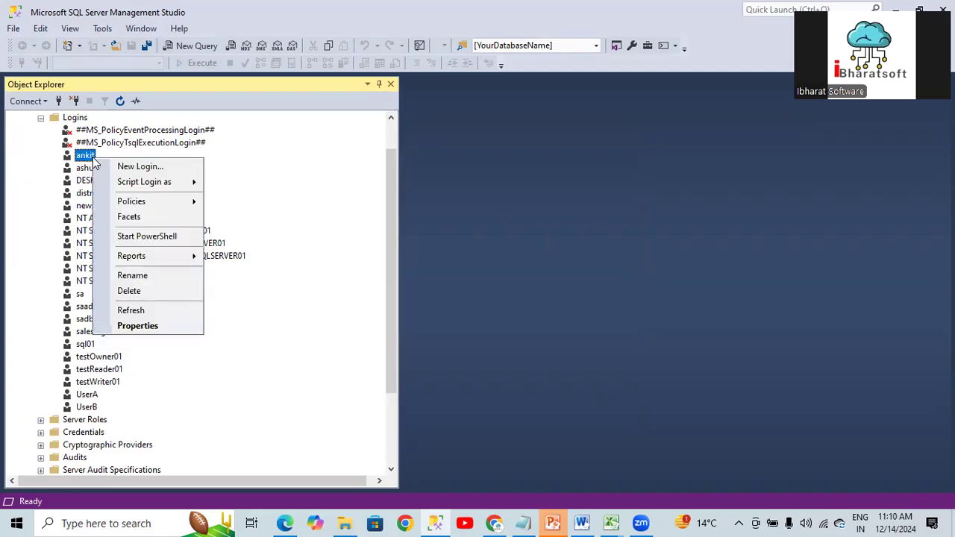
{"action": "left_click", "coordinate": [128, 294]}
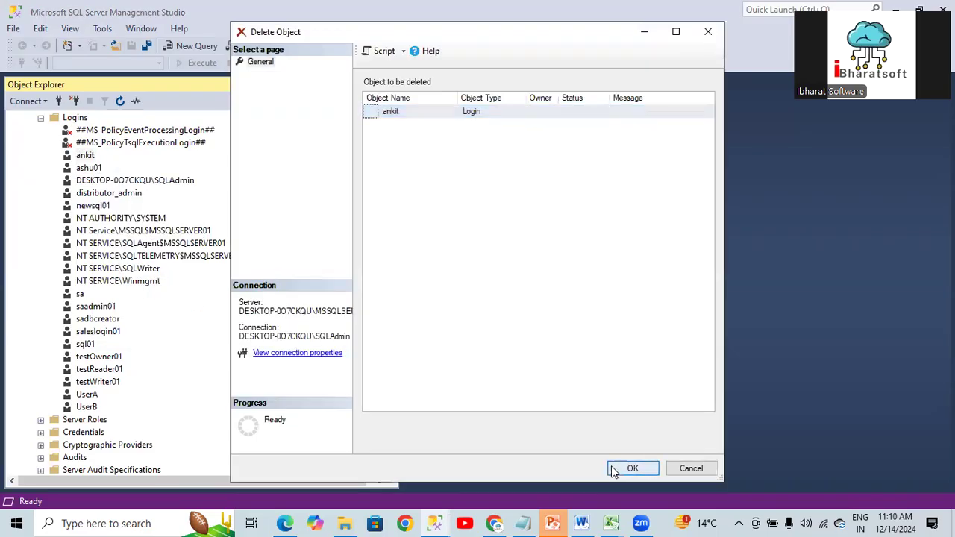
{"action": "left_click", "coordinate": [624, 468]}
{"action": "left_click", "coordinate": [594, 287]}
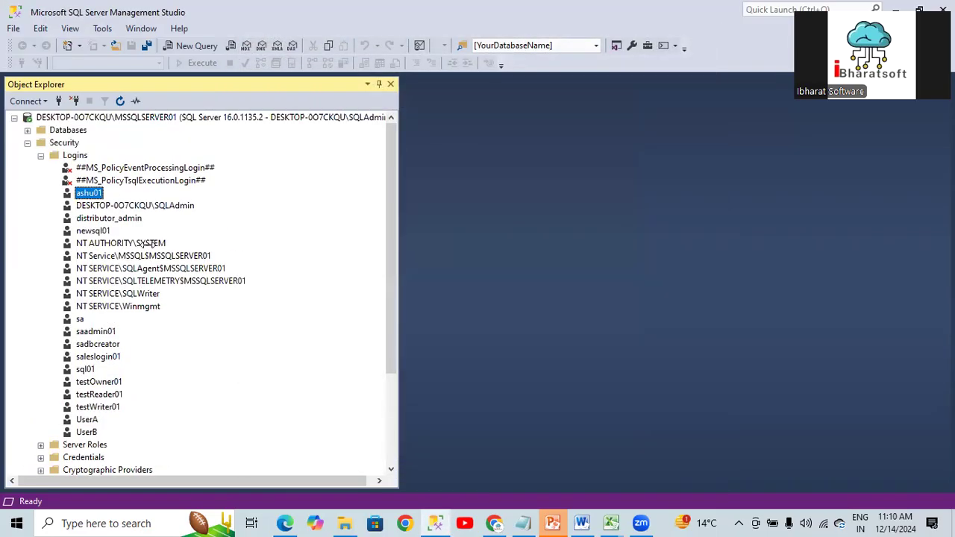
Step: In a new DemoDB query, run exec sp_change_users_login 'report' to list orphans ankit and krutika
{"action": "left_click", "coordinate": [28, 130]}
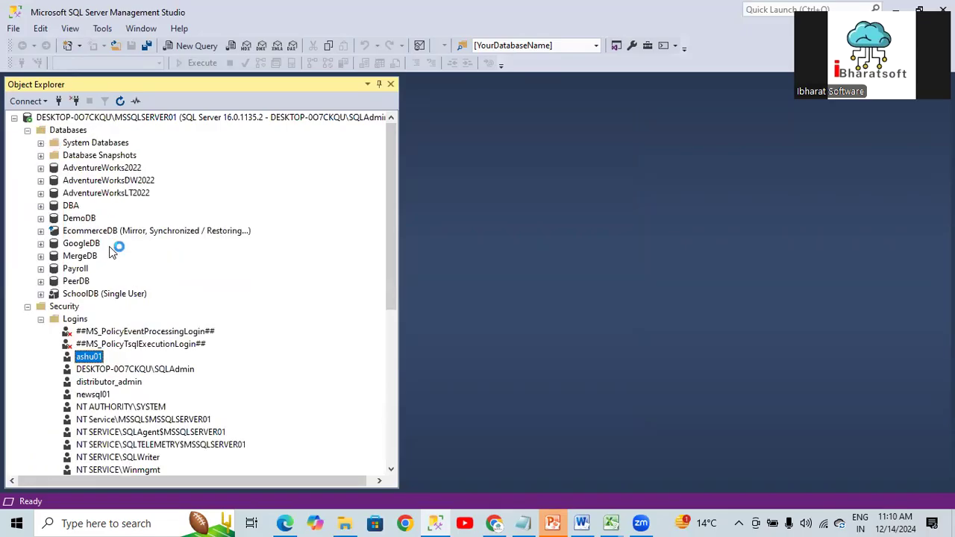
{"action": "left_click", "coordinate": [81, 219]}
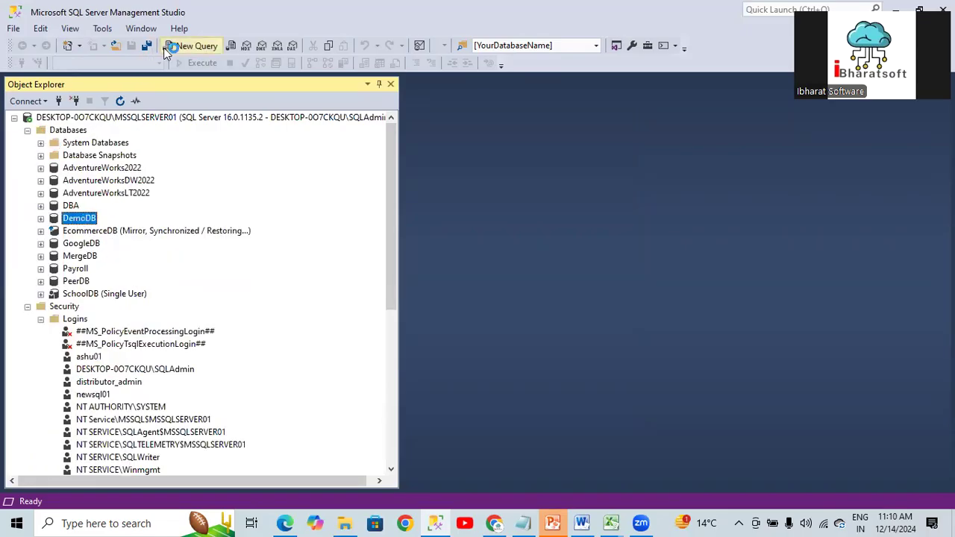
{"action": "left_click", "coordinate": [189, 49]}
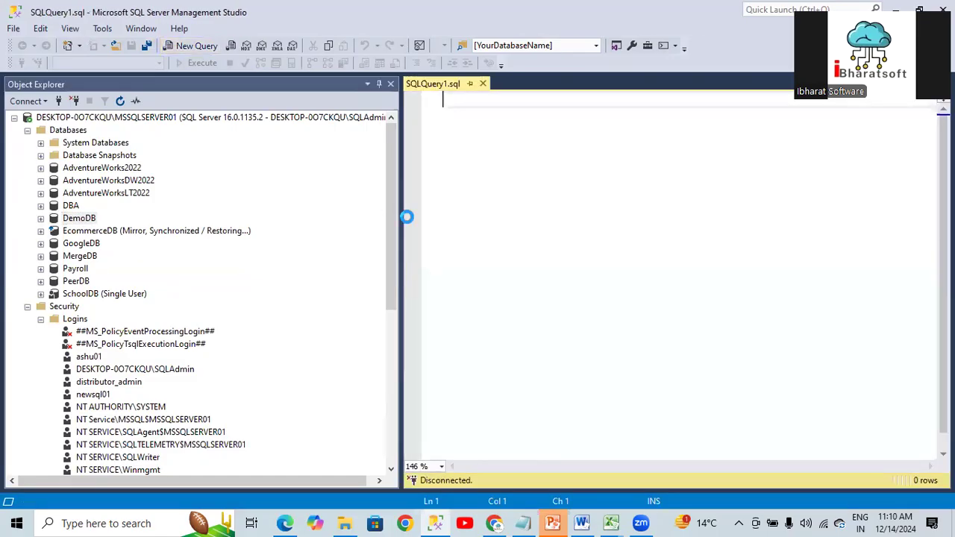
{"action": "type", "text": "sp_"}
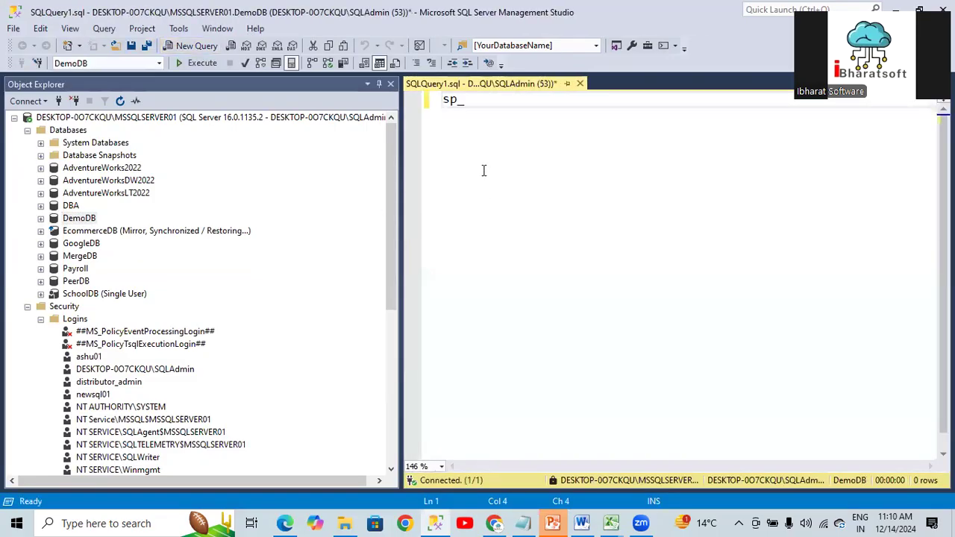
{"action": "type", "text": "change_users"}
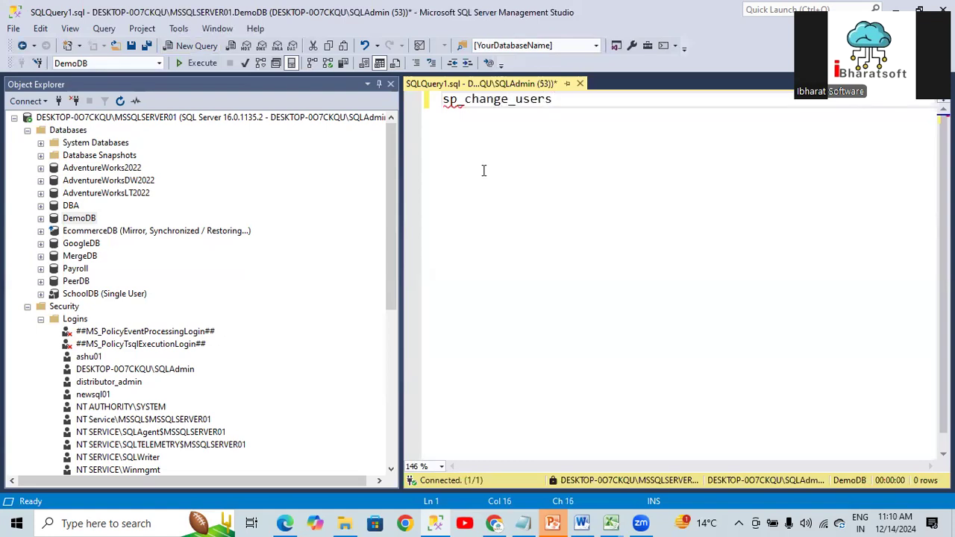
{"action": "type", "text": "_login "}
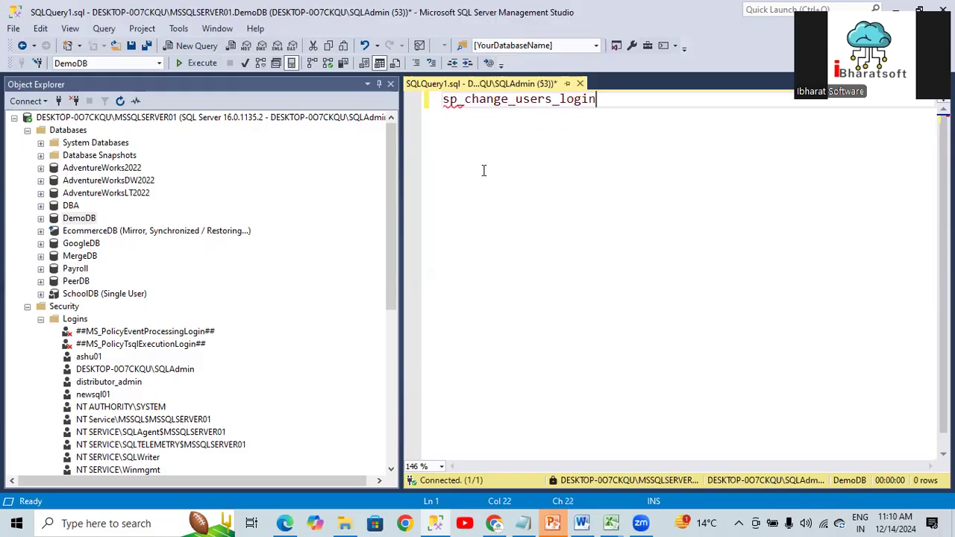
{"action": "type", "text": "'report"}
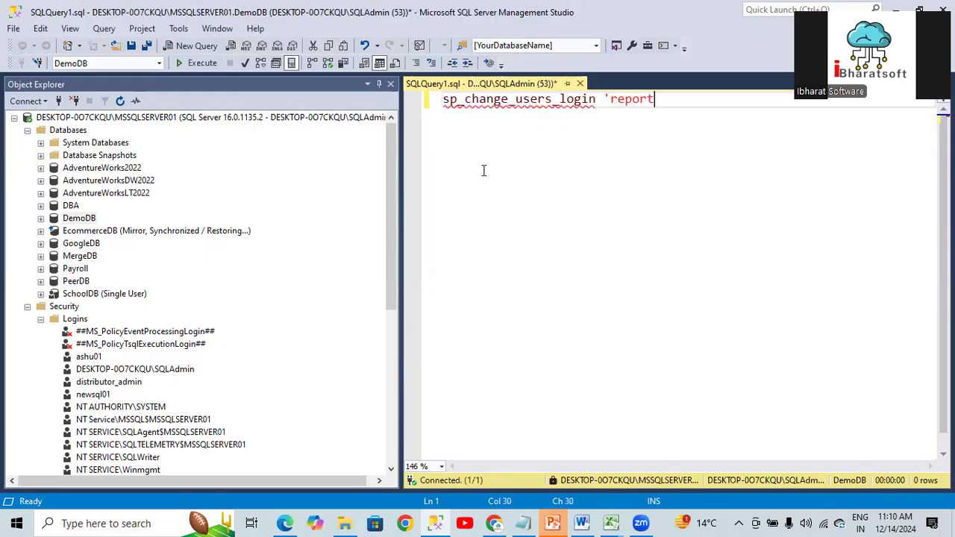
{"action": "type", "text": "exec"}
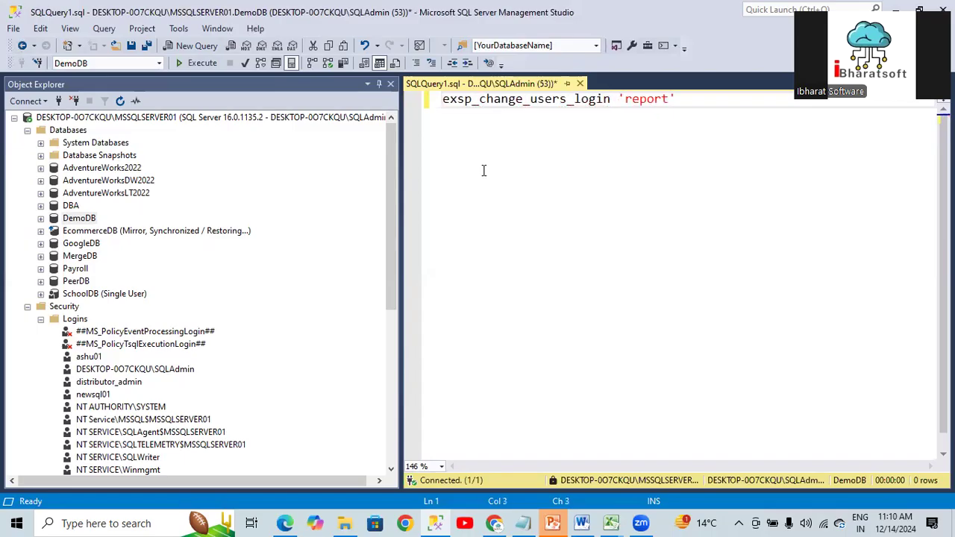
{"action": "key", "text": "F5"}
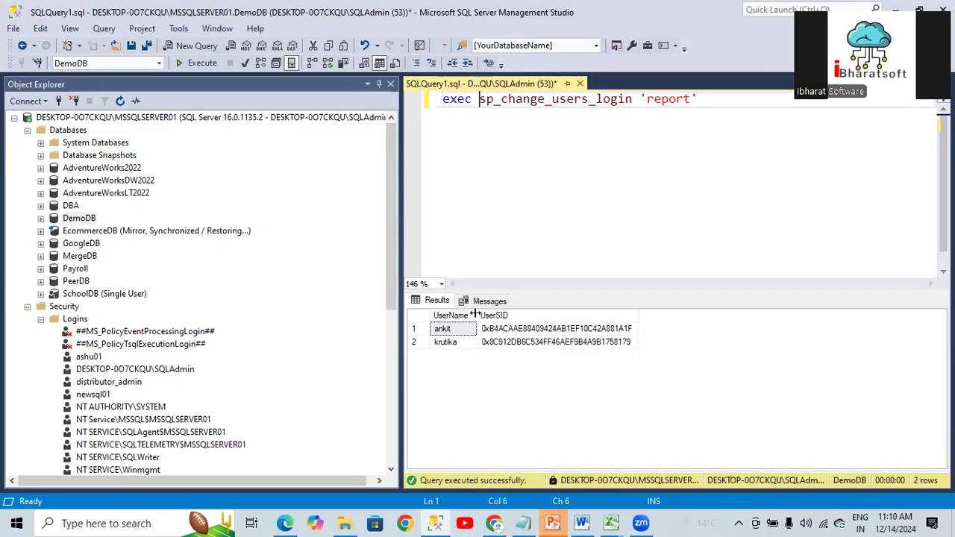
{"action": "left_click_drag", "start_coordinate": [477, 315], "coordinate": [549, 314]}
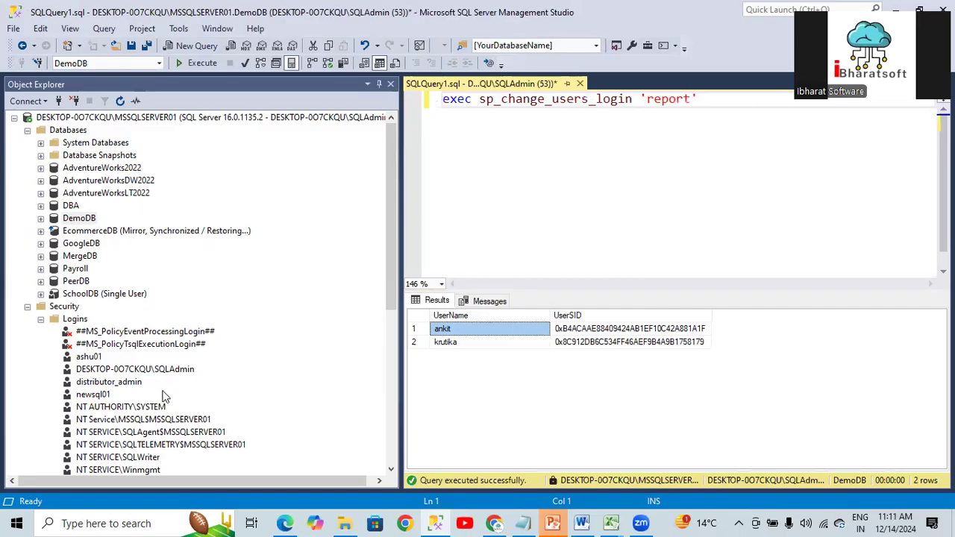
{"action": "left_click", "coordinate": [737, 113]}
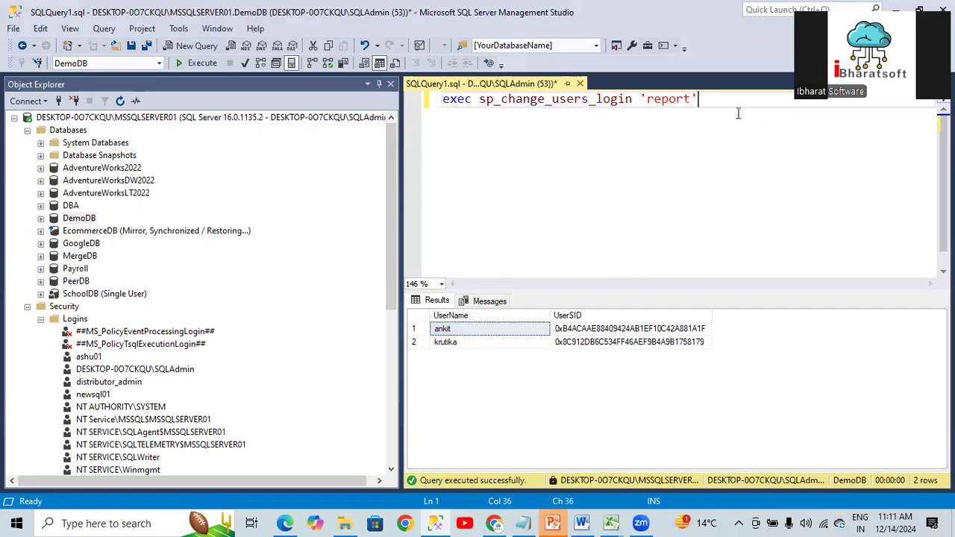
{"action": "key", "text": "Return"}
{"action": "key", "text": "Return"}
Step: Copy the Method 1 line 'ALTER USER [testOwner01] WITH LOGIN = [testOwner01];' from the Word guide
{"action": "type", "text": "alter"}
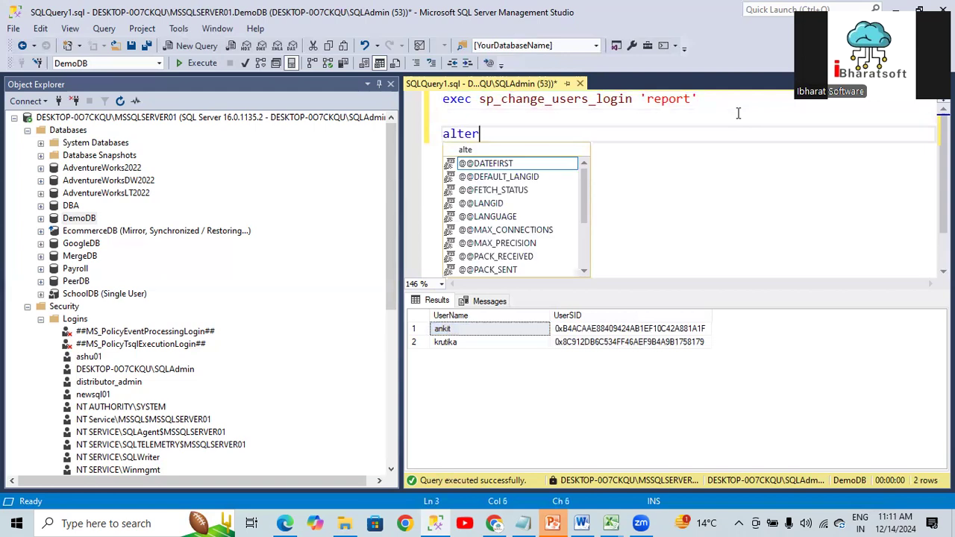
{"action": "key", "text": "alt"}
{"action": "left_click", "coordinate": [582, 522]}
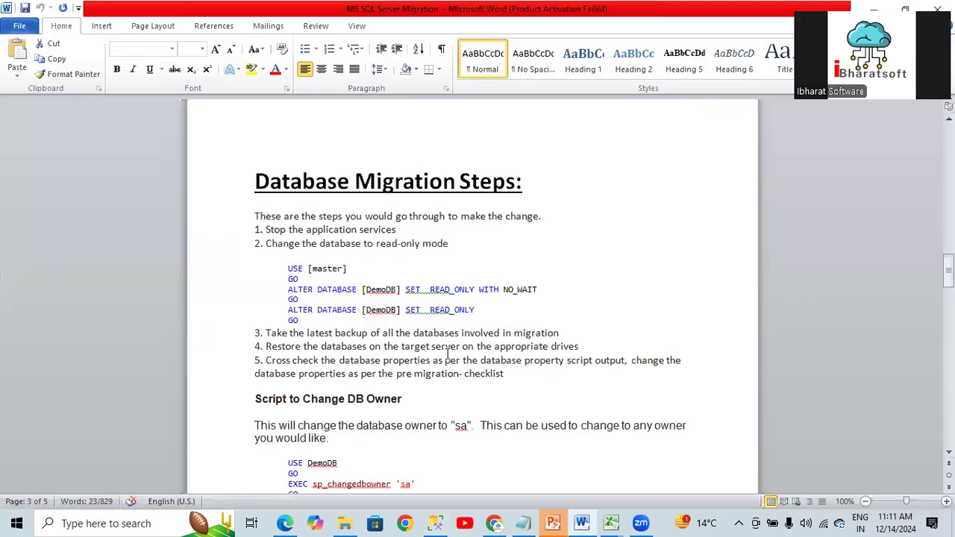
{"action": "scroll", "coordinate": [361, 336], "scroll_direction": "down", "scroll_amount": 20}
{"action": "scroll", "coordinate": [368, 321], "scroll_direction": "up", "scroll_amount": 7}
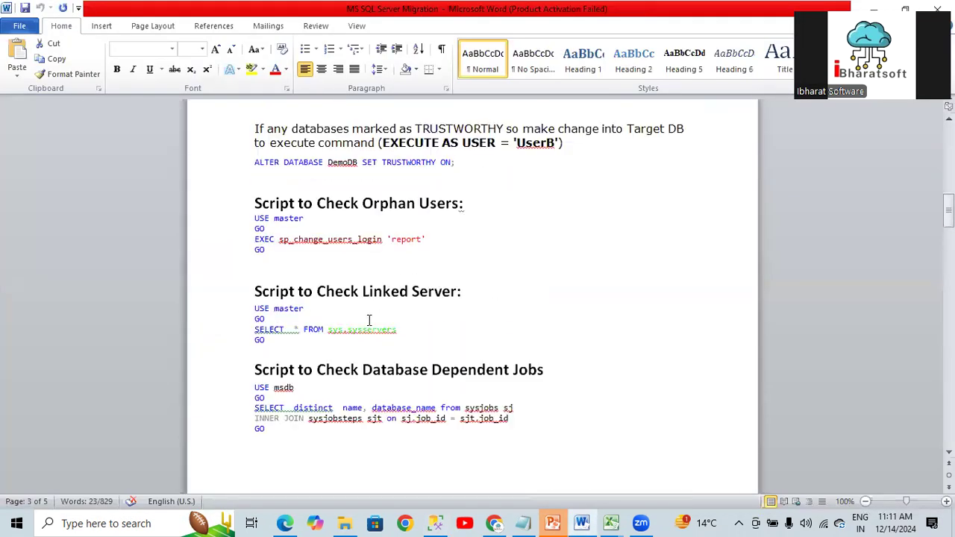
{"action": "scroll", "coordinate": [340, 351], "scroll_direction": "up", "scroll_amount": 15}
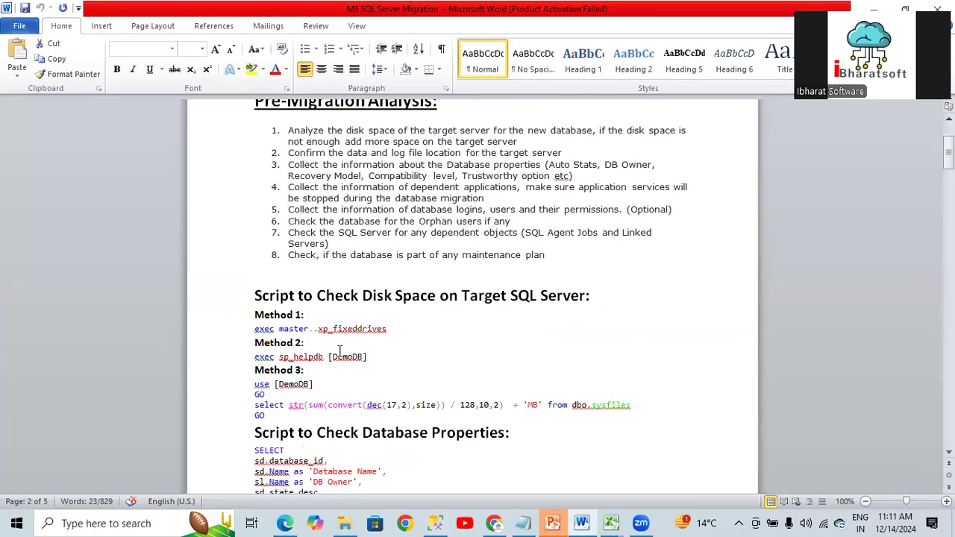
{"action": "scroll", "coordinate": [339, 351], "scroll_direction": "up", "scroll_amount": 2}
{"action": "scroll", "coordinate": [337, 399], "scroll_direction": "down", "scroll_amount": 20}
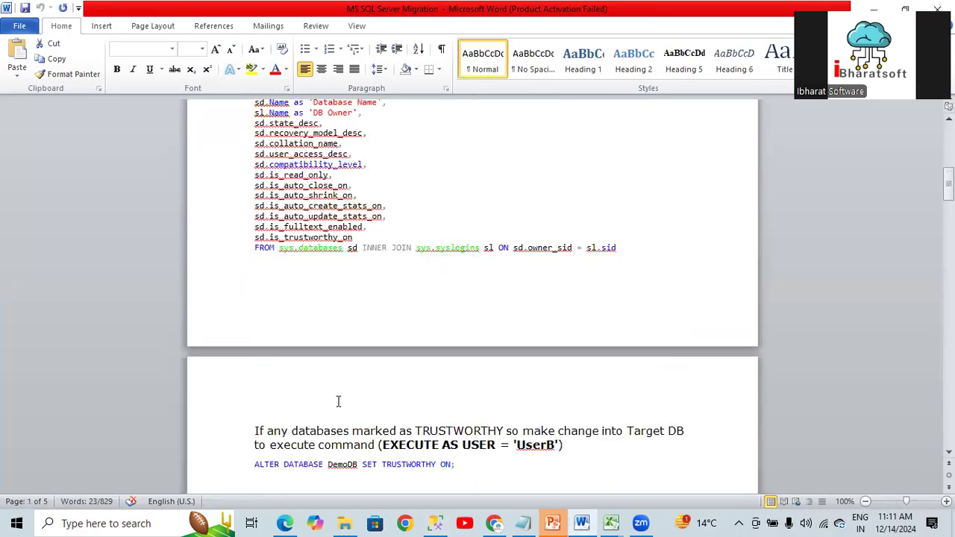
{"action": "scroll", "coordinate": [336, 419], "scroll_direction": "down", "scroll_amount": 6}
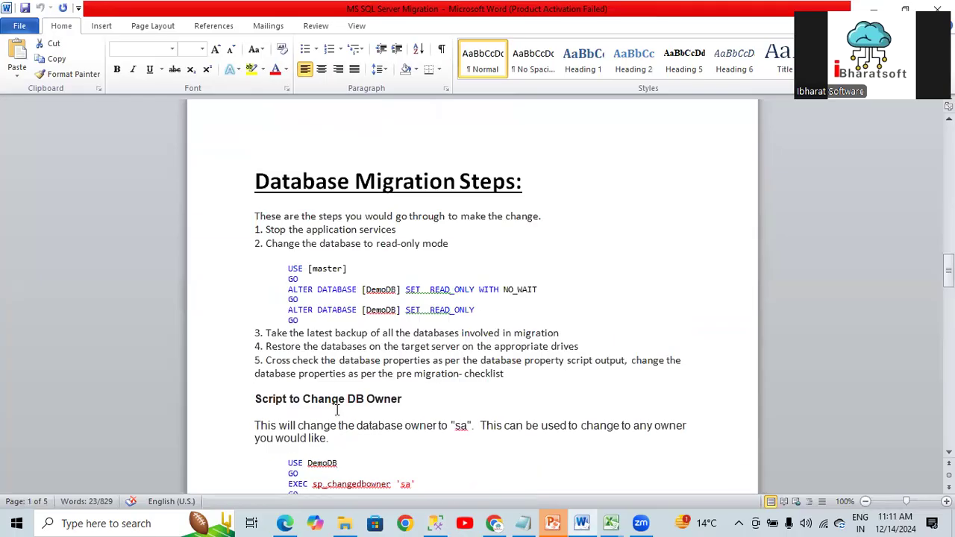
{"action": "scroll", "coordinate": [336, 416], "scroll_direction": "down", "scroll_amount": 6}
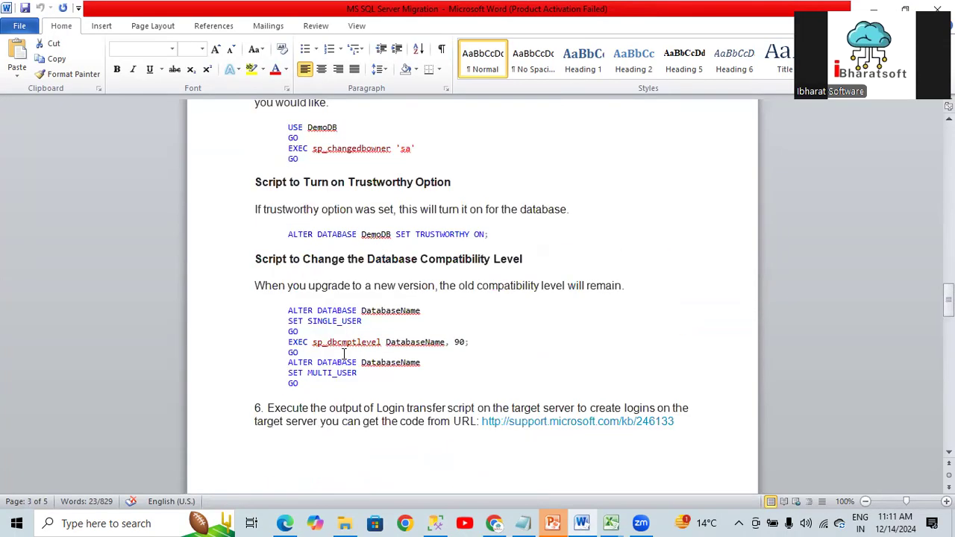
{"action": "scroll", "coordinate": [349, 351], "scroll_direction": "down", "scroll_amount": 7}
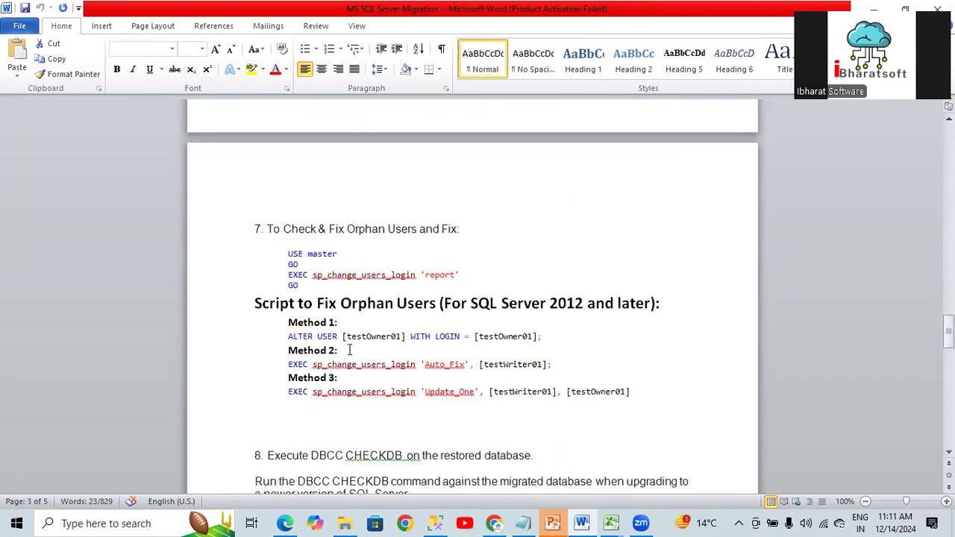
{"action": "left_click", "coordinate": [228, 342]}
{"action": "key", "text": "ctrl+c"}
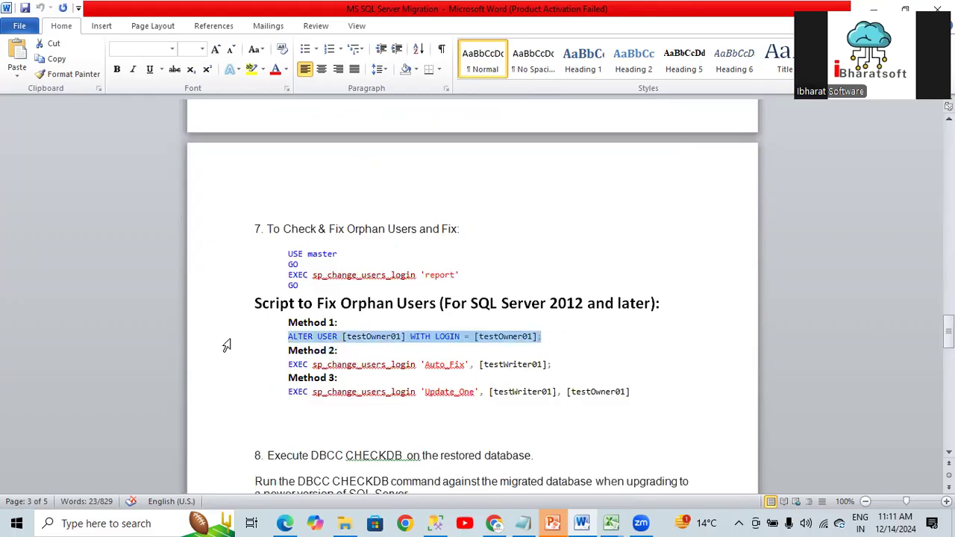
{"action": "key", "text": "alt+Tab"}
Step: Paste the ALTER USER statement over the partial 'alter' and make ankit its user
{"action": "left_click_drag", "start_coordinate": [535, 145], "coordinate": [422, 142]}
{"action": "key", "text": "ctrl+v"}
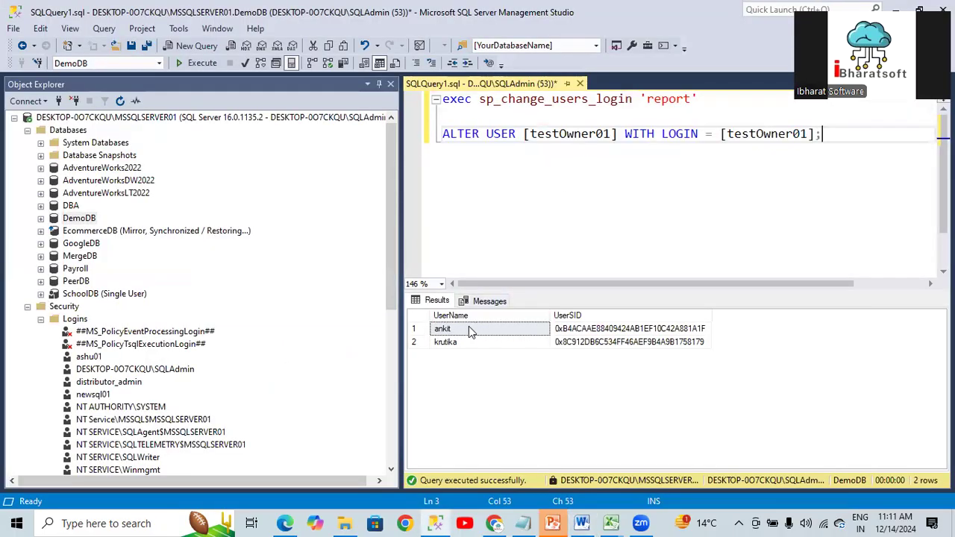
{"action": "left_click", "coordinate": [469, 329]}
{"action": "left_click_drag", "start_coordinate": [468, 329], "coordinate": [523, 149]}
{"action": "left_click", "coordinate": [562, 134]}
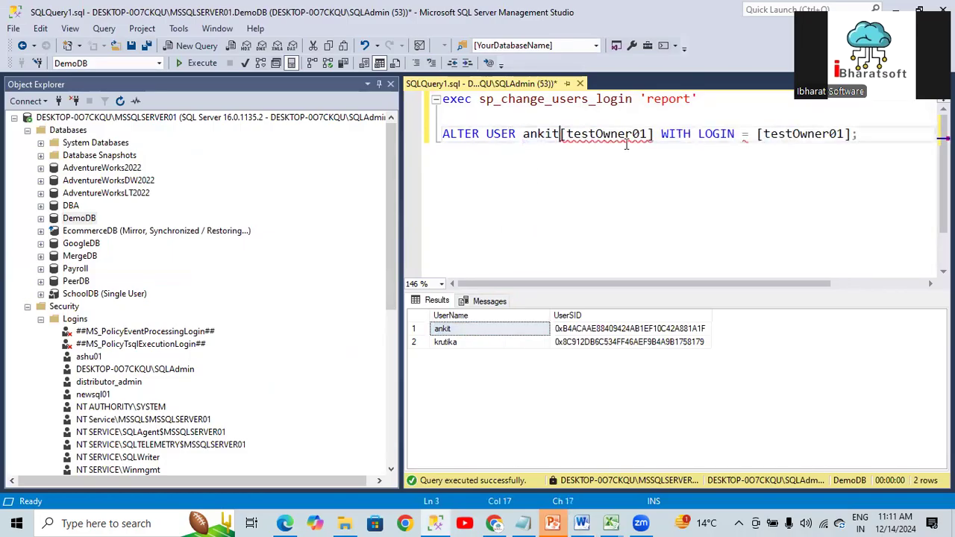
{"action": "left_click", "coordinate": [656, 138], "text": "shift"}
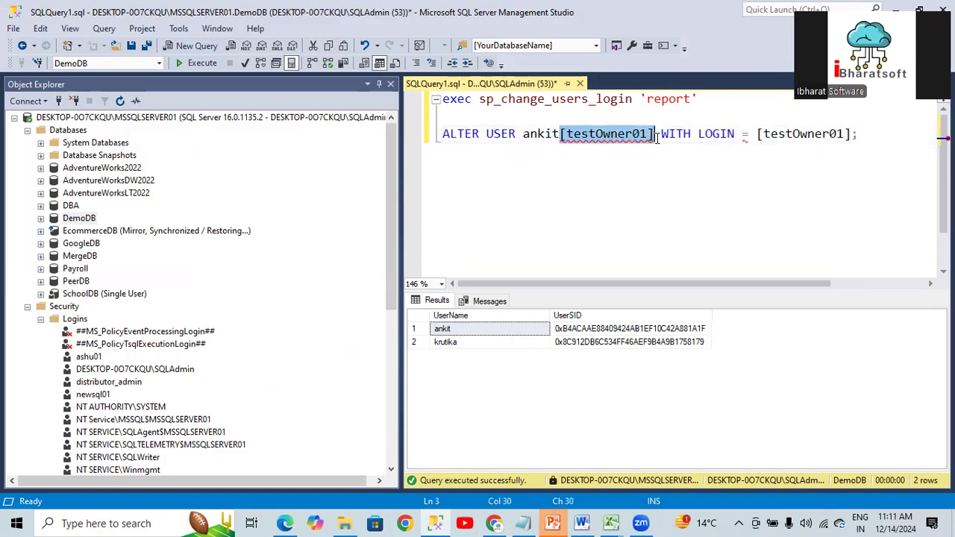
{"action": "key", "text": "Delete"}
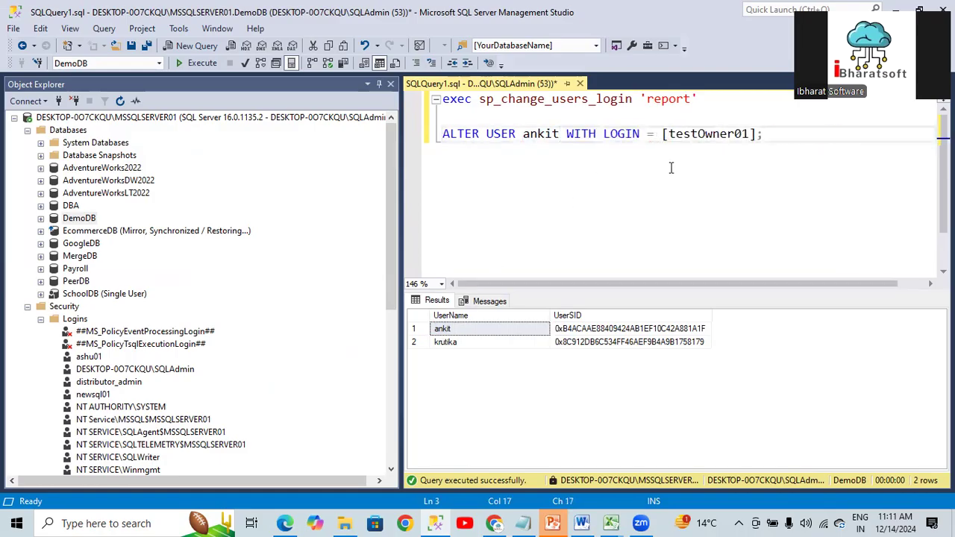
Step: Set the login to ashu01 and run the statement, which fails with Msg 33018
{"action": "double_click", "coordinate": [681, 134]}
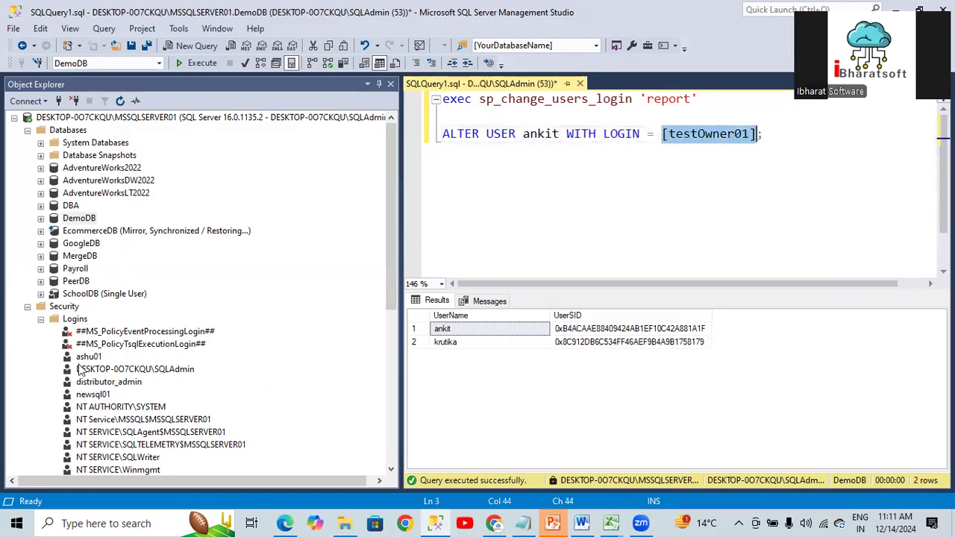
{"action": "scroll", "coordinate": [82, 370], "scroll_direction": "down", "scroll_amount": 2}
{"action": "left_click", "coordinate": [88, 281]}
{"action": "left_click_drag", "start_coordinate": [79, 143], "coordinate": [663, 150]}
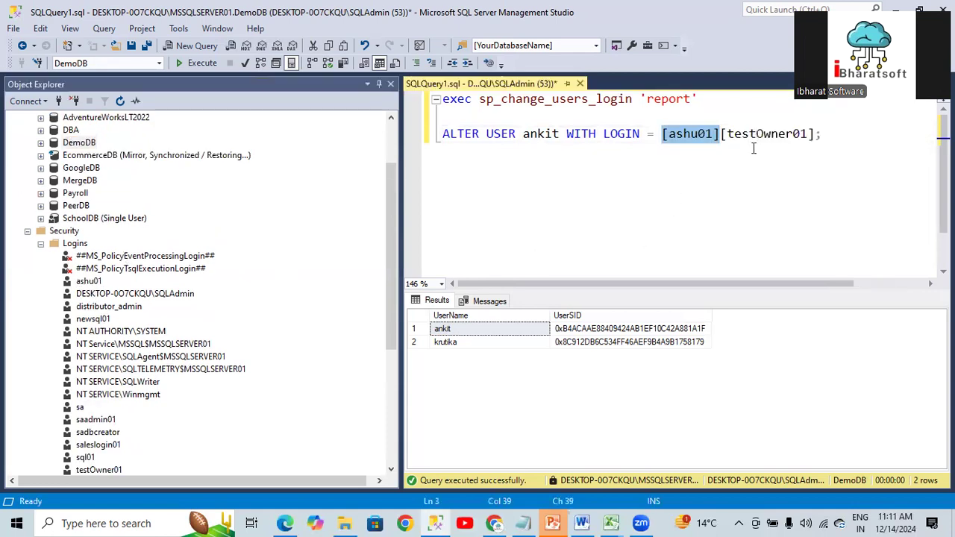
{"action": "left_click", "coordinate": [720, 135]}
{"action": "left_click", "coordinate": [835, 137], "text": "shift"}
{"action": "key", "text": "Delete"}
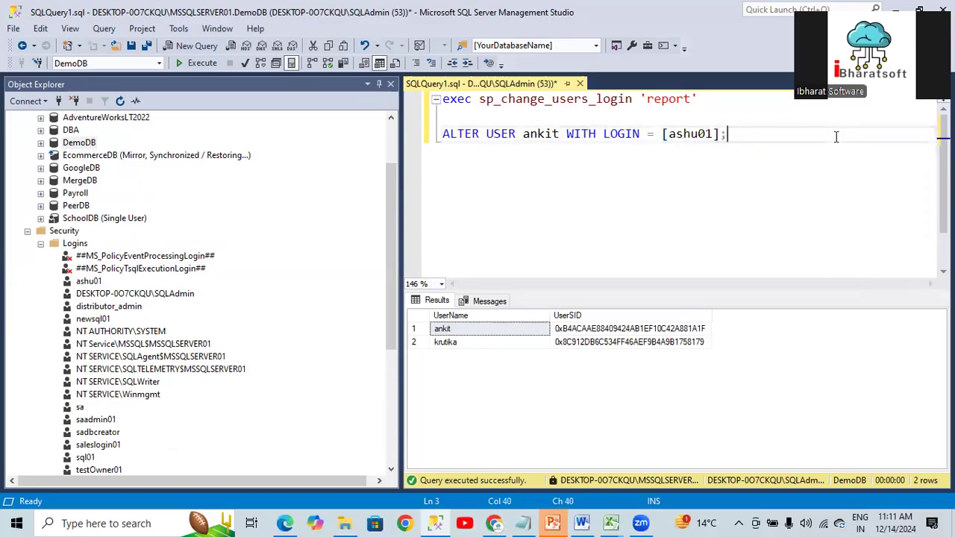
{"action": "key", "text": "shift+Home"}
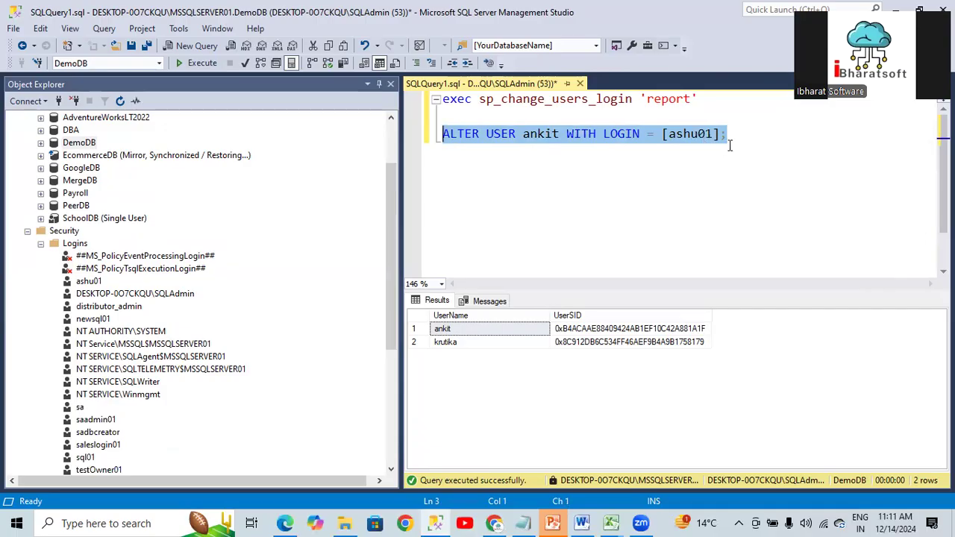
{"action": "key", "text": "F5"}
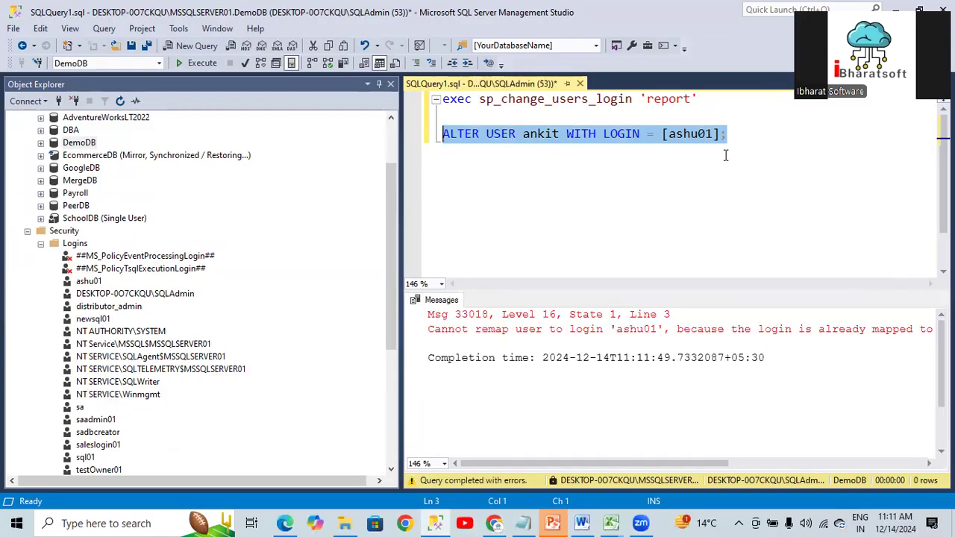
{"action": "left_click_drag", "start_coordinate": [698, 464], "coordinate": [666, 448]}
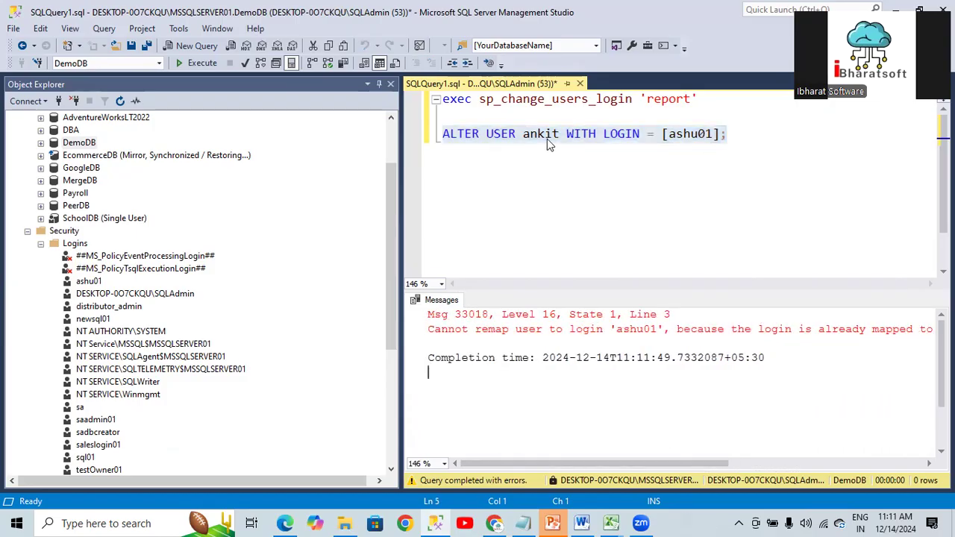
Step: Change the login to newsql01 and run 'ALTER USER ankit WITH LOGIN = [newsql01];' successfully
{"action": "left_click", "coordinate": [517, 135]}
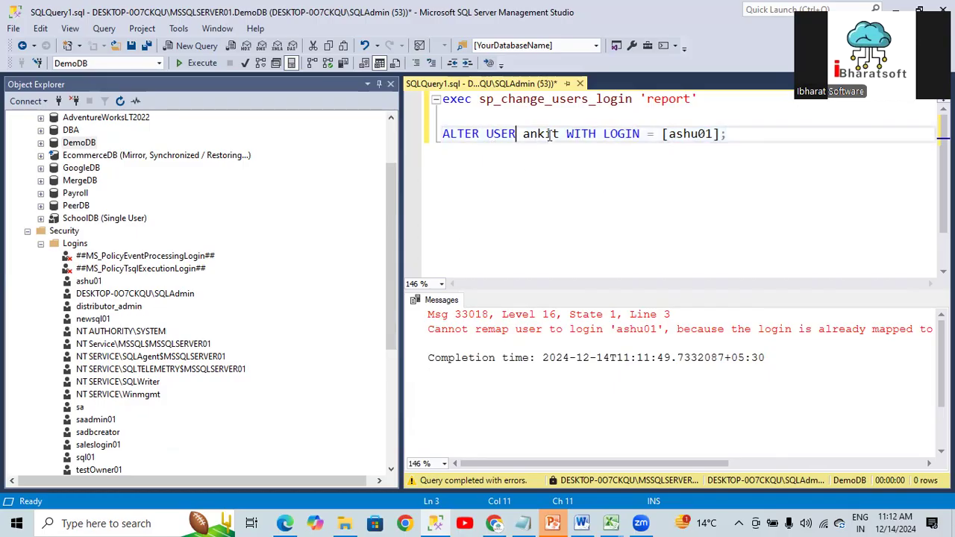
{"action": "scroll", "coordinate": [105, 382], "scroll_direction": "down", "scroll_amount": 1}
{"action": "left_click_drag", "start_coordinate": [96, 281], "coordinate": [755, 136]}
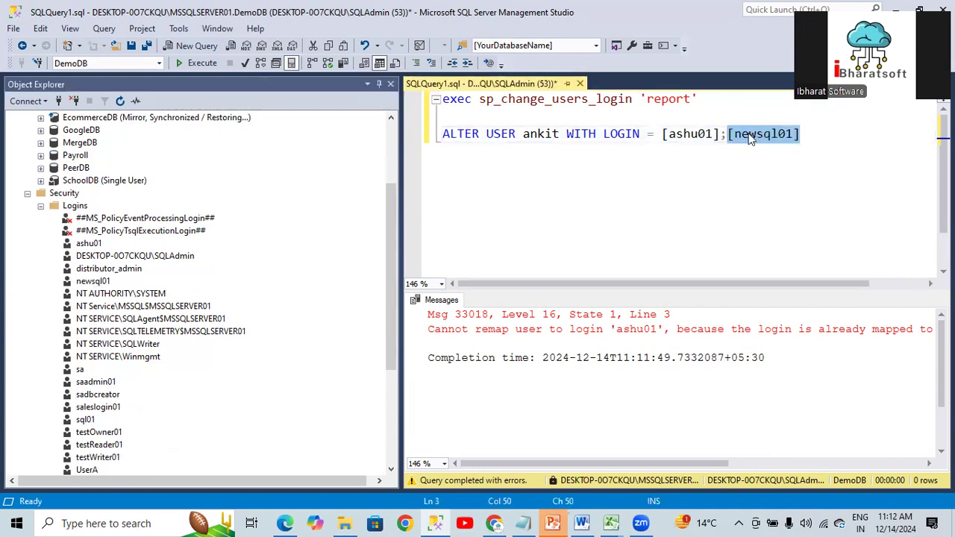
{"action": "key", "text": "Delete"}
{"action": "double_click", "coordinate": [686, 134]}
{"action": "type", "text": "[newsql01]"}
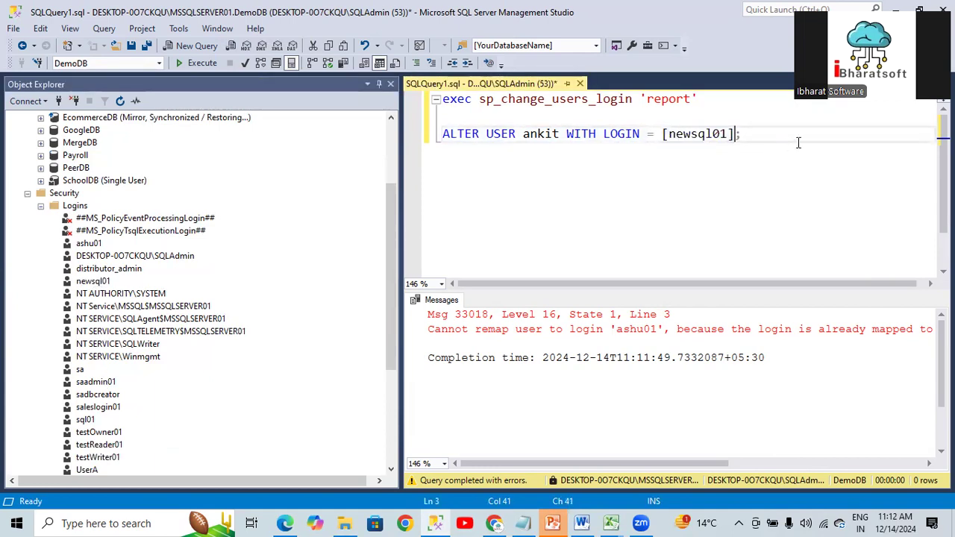
{"action": "left_click_drag", "start_coordinate": [797, 142], "coordinate": [441, 136]}
{"action": "left_click", "coordinate": [197, 63]}
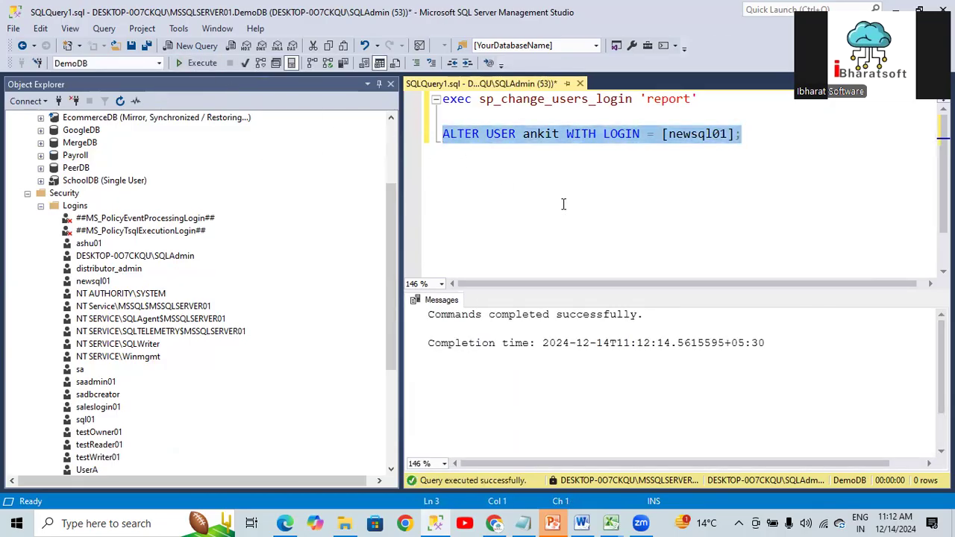
Step: Copy the successful ankit statement and leave the caret at its end
{"action": "left_click", "coordinate": [624, 185]}
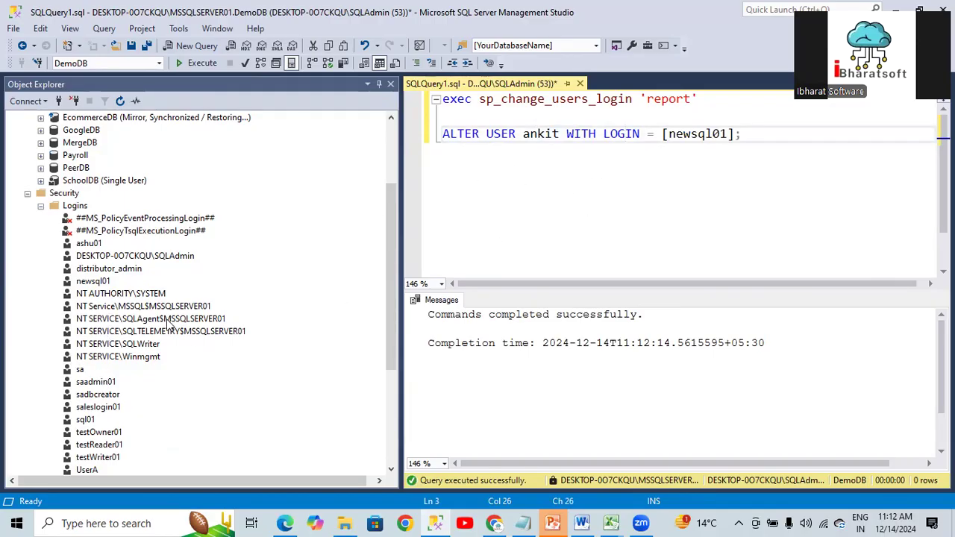
{"action": "scroll", "coordinate": [168, 325], "scroll_direction": "up", "scroll_amount": 3}
{"action": "left_click_drag", "start_coordinate": [763, 134], "coordinate": [331, 137]}
{"action": "key", "text": "ctrl+c"}
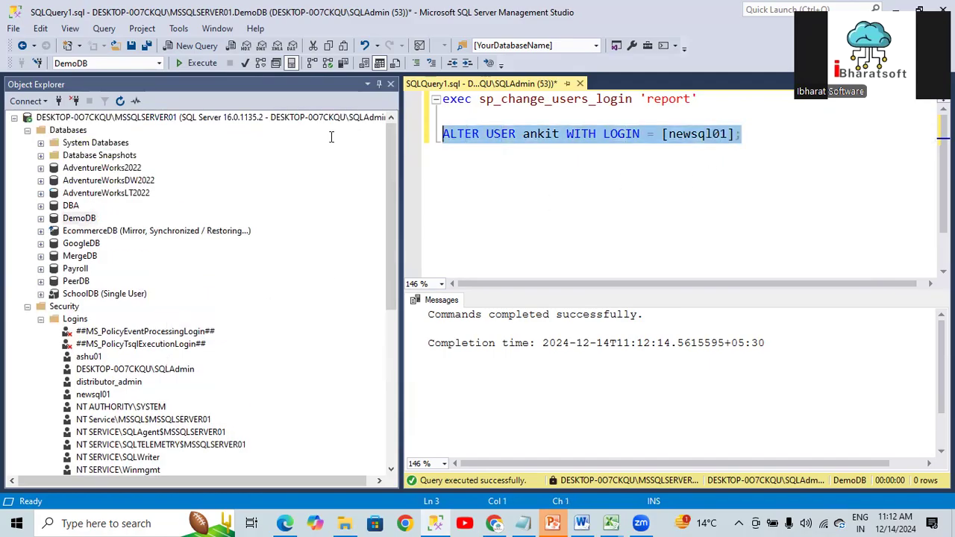
{"action": "left_click", "coordinate": [821, 144]}
Step: Paste a copy of the statement on a new line and change its user to kr
{"action": "key", "text": "Return"}
{"action": "key", "text": "Return"}
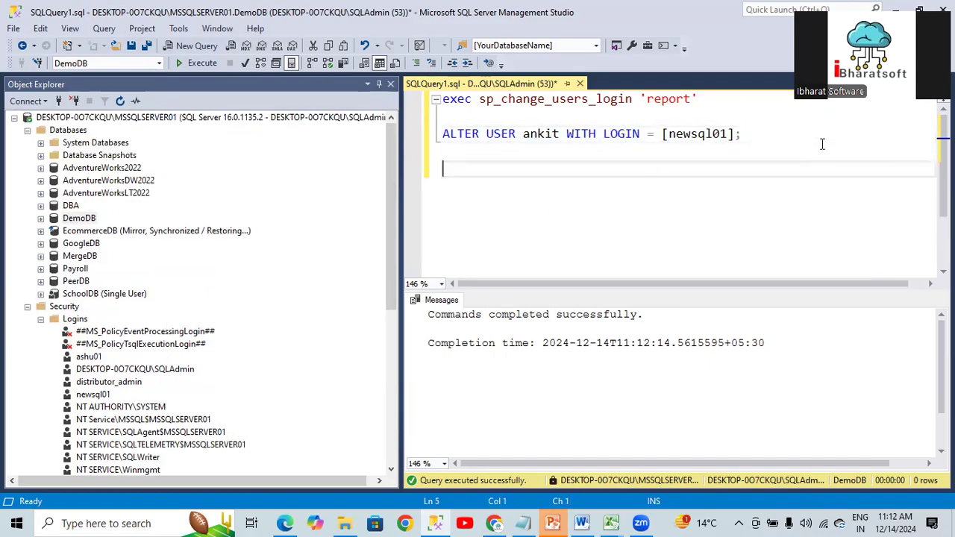
{"action": "key", "text": "ctrl+v"}
{"action": "double_click", "coordinate": [541, 171]}
{"action": "type", "text": "kr"}
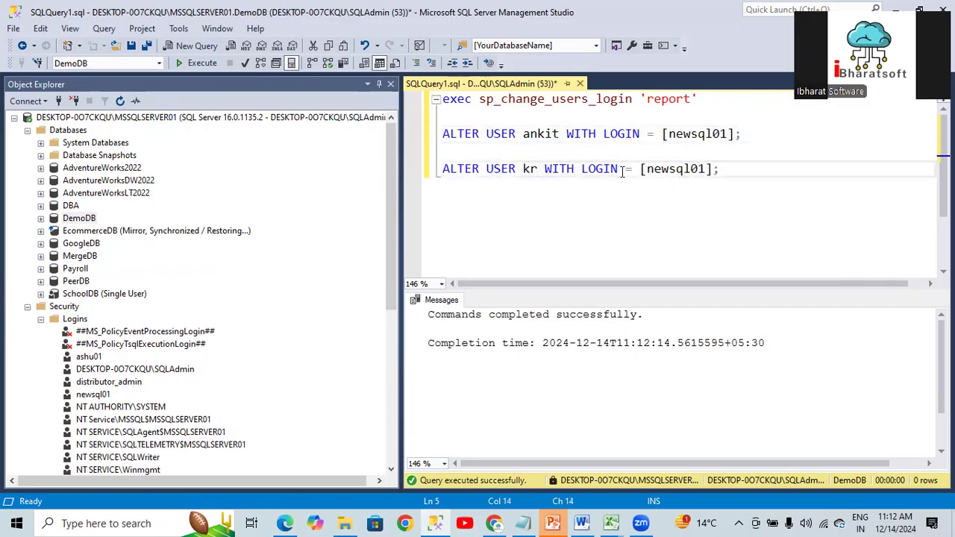
Step: Review the user and login names on line 3, then select DemoDB in Object Explorer
{"action": "left_click_drag", "start_coordinate": [675, 134], "coordinate": [728, 134]}
{"action": "double_click", "coordinate": [542, 133]}
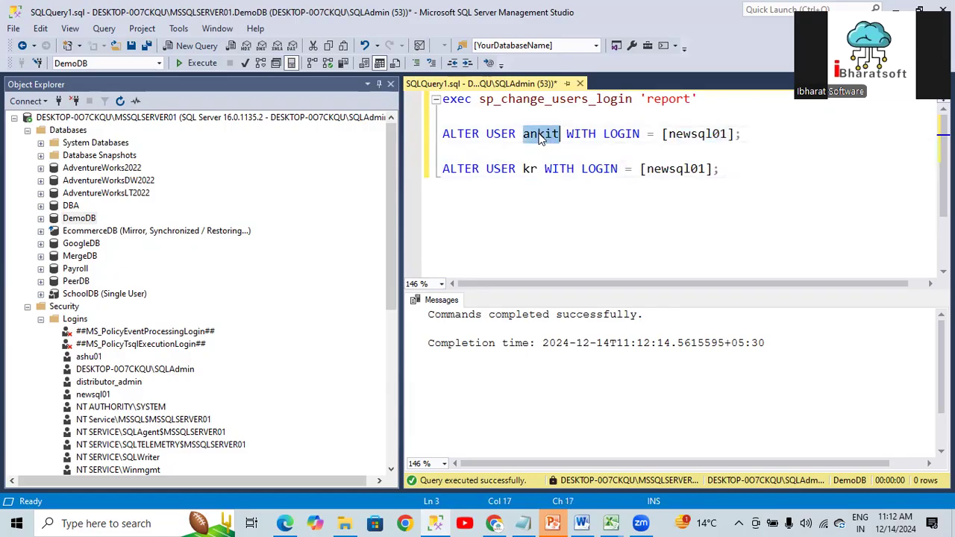
{"action": "left_click", "coordinate": [685, 135]}
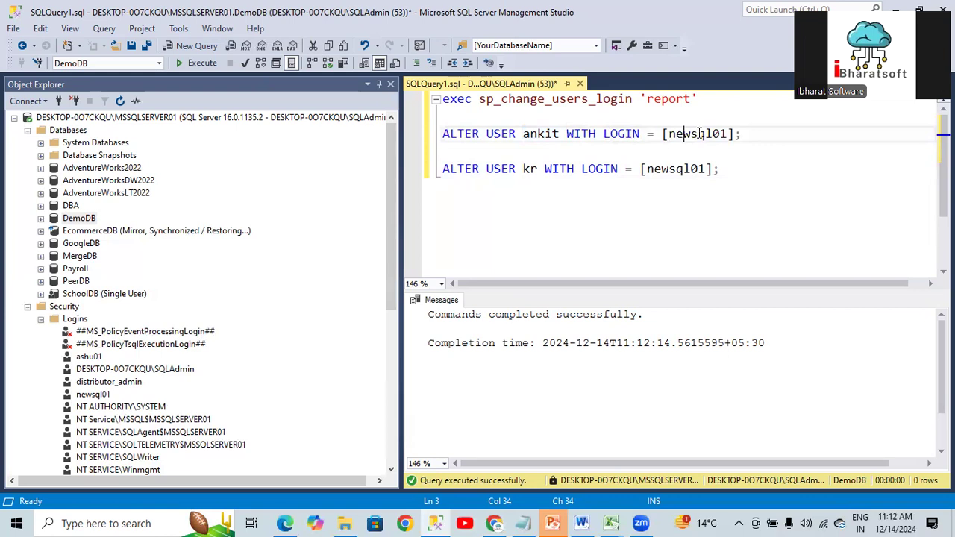
{"action": "double_click", "coordinate": [699, 135]}
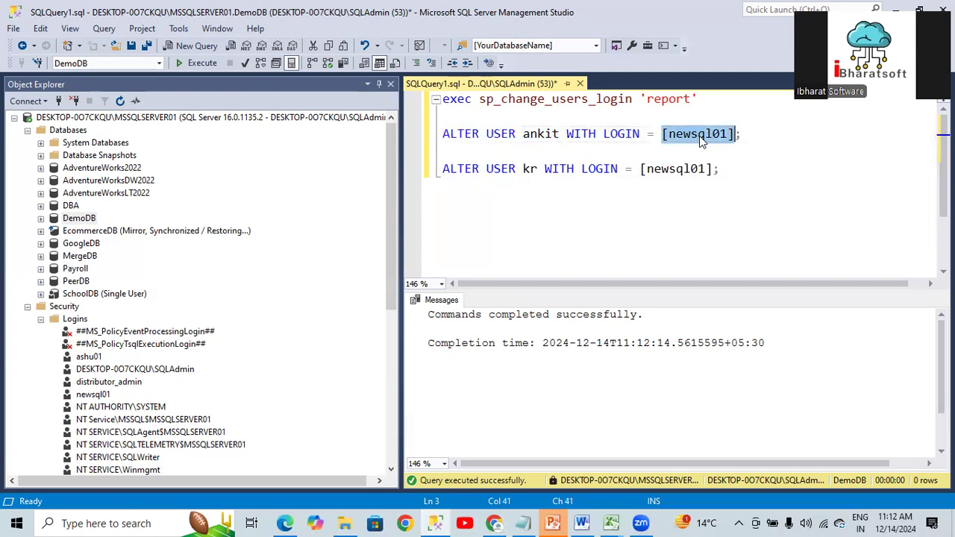
{"action": "left_click", "coordinate": [69, 218]}
Step: Expand DemoDB > Security > Users and replace ankit with krutika on line 3
{"action": "left_click", "coordinate": [41, 218]}
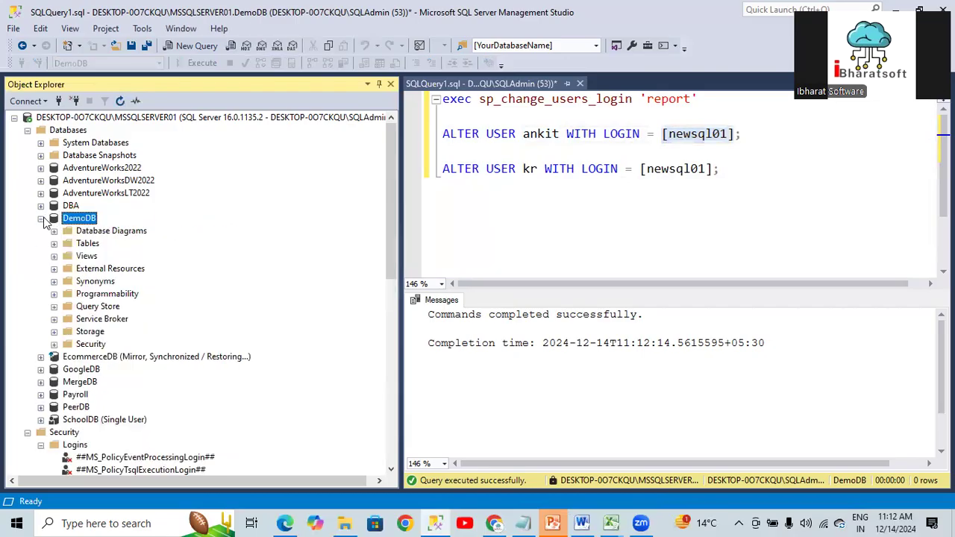
{"action": "left_click", "coordinate": [532, 143]}
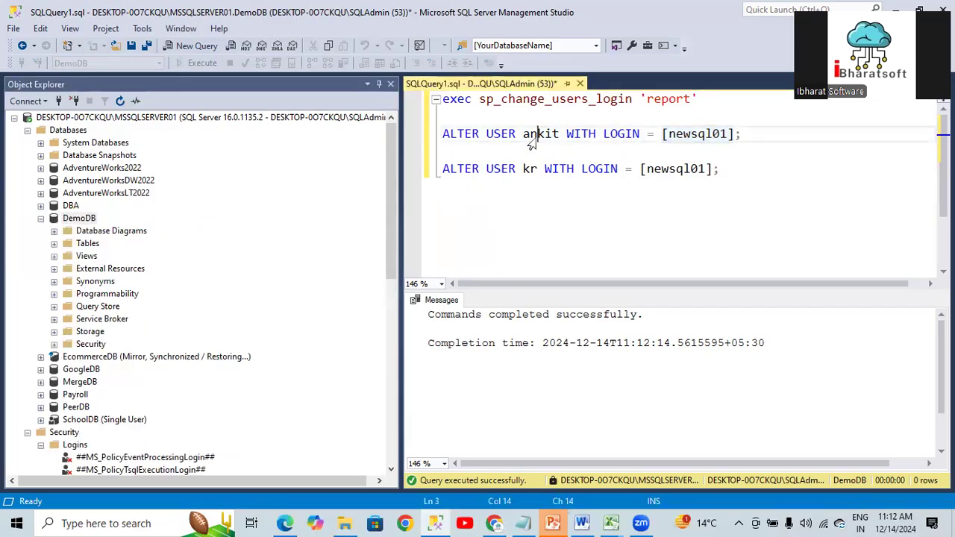
{"action": "double_click", "coordinate": [538, 142]}
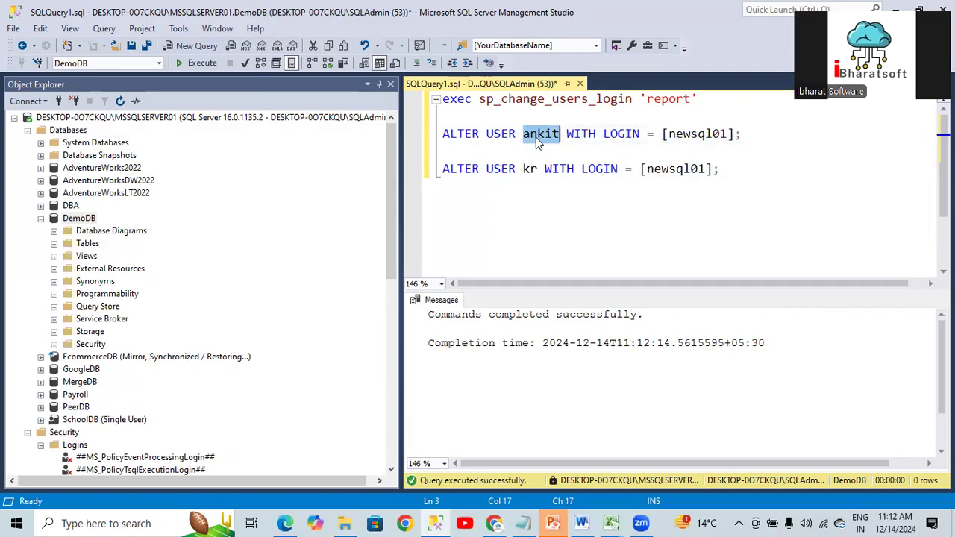
{"action": "left_click_drag", "start_coordinate": [537, 170], "coordinate": [520, 170]}
{"action": "left_click", "coordinate": [53, 344]}
{"action": "left_click", "coordinate": [67, 357]}
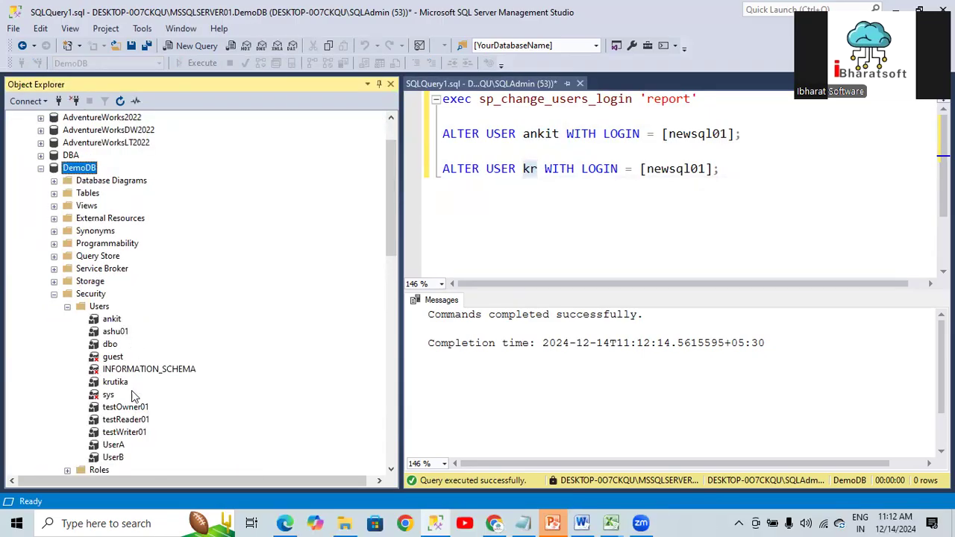
{"action": "left_click_drag", "start_coordinate": [112, 381], "coordinate": [691, 187]}
{"action": "left_click_drag", "start_coordinate": [656, 145], "coordinate": [526, 142]}
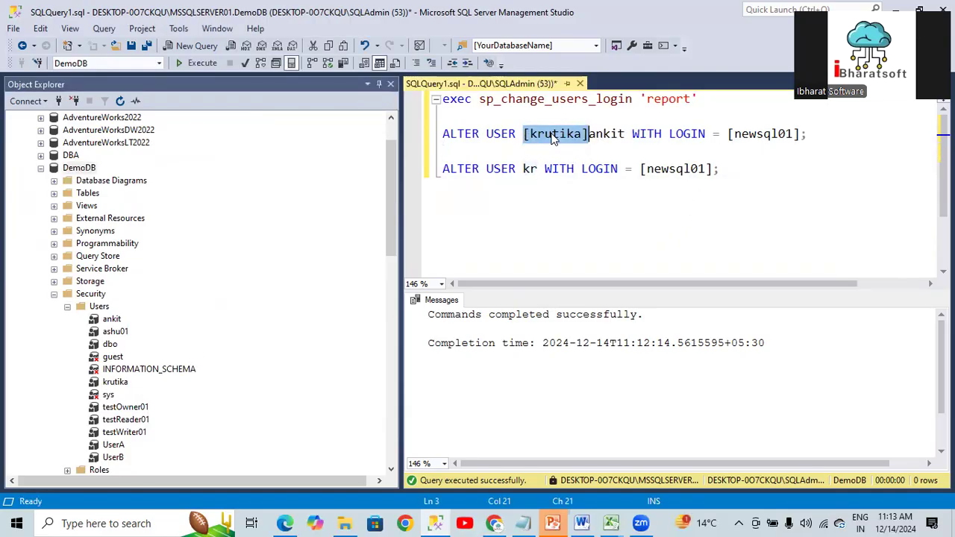
{"action": "left_click", "coordinate": [596, 135]}
{"action": "left_click_drag", "start_coordinate": [626, 133], "coordinate": [590, 134]}
{"action": "key", "text": "Delete"}
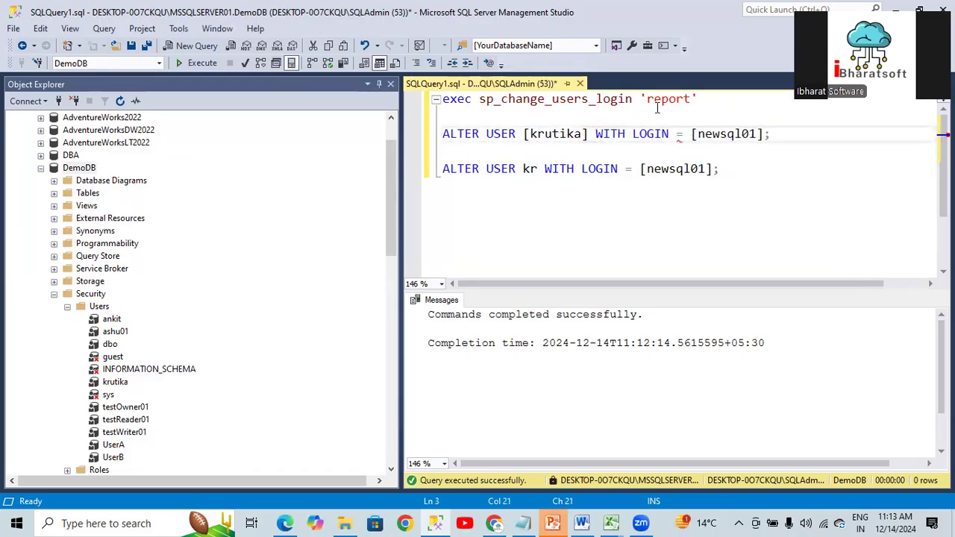
Step: Run 'ALTER USER [krutika] WITH LOGIN = [newsql01];', which fails with Msg 33018, and start a new line
{"action": "left_click_drag", "start_coordinate": [776, 134], "coordinate": [437, 132]}
{"action": "key", "text": "ctrl+c"}
{"action": "left_click", "coordinate": [191, 62]}
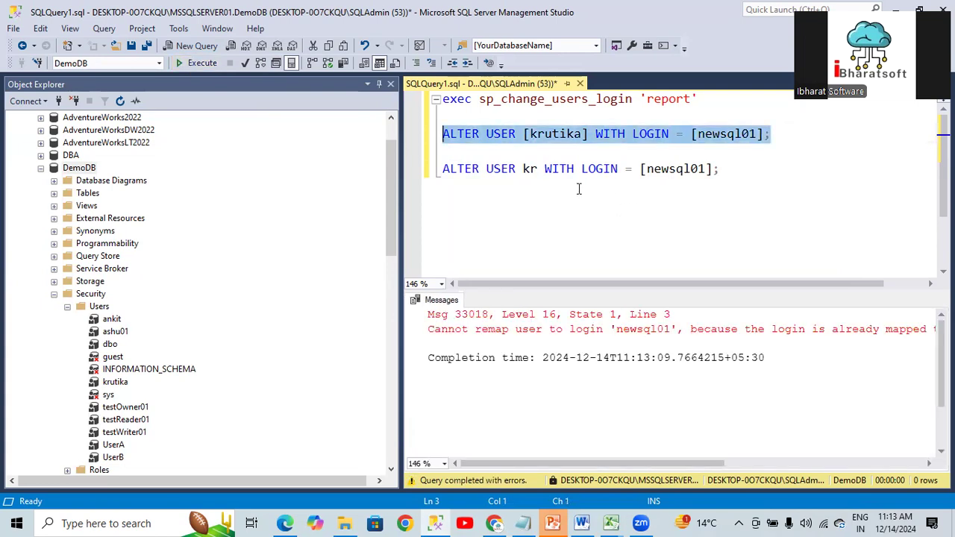
{"action": "left_click", "coordinate": [774, 178]}
{"action": "key", "text": "Return"}
{"action": "key", "text": "Return"}
Step: Paste a copy of the krutika statement and collapse DemoDB to reveal the server logins
{"action": "key", "text": "ctrl+v"}
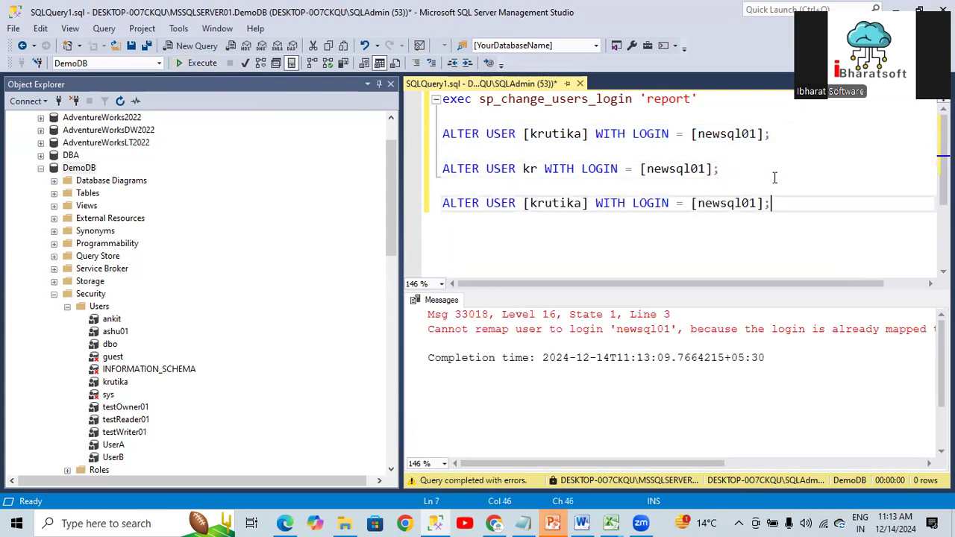
{"action": "scroll", "coordinate": [120, 388], "scroll_direction": "down", "scroll_amount": 1}
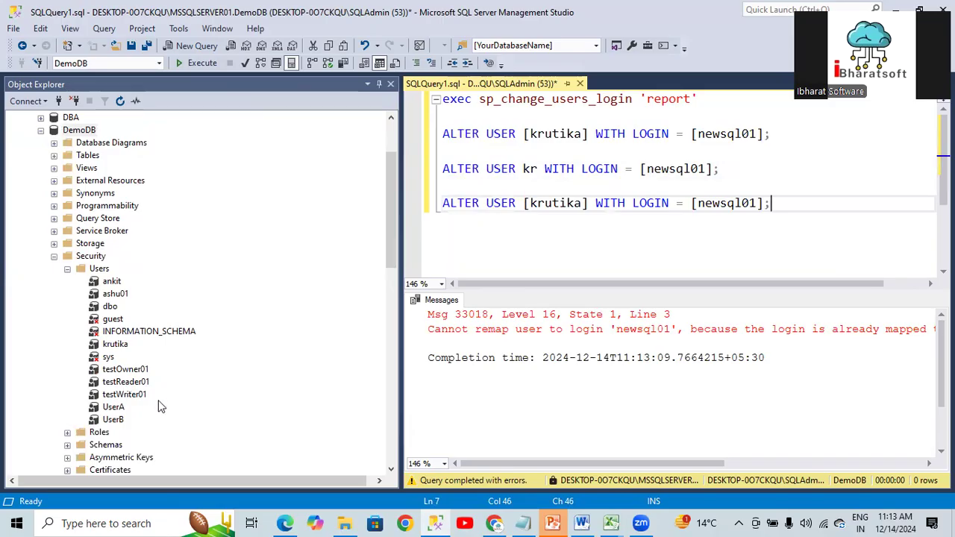
{"action": "left_click", "coordinate": [55, 256]}
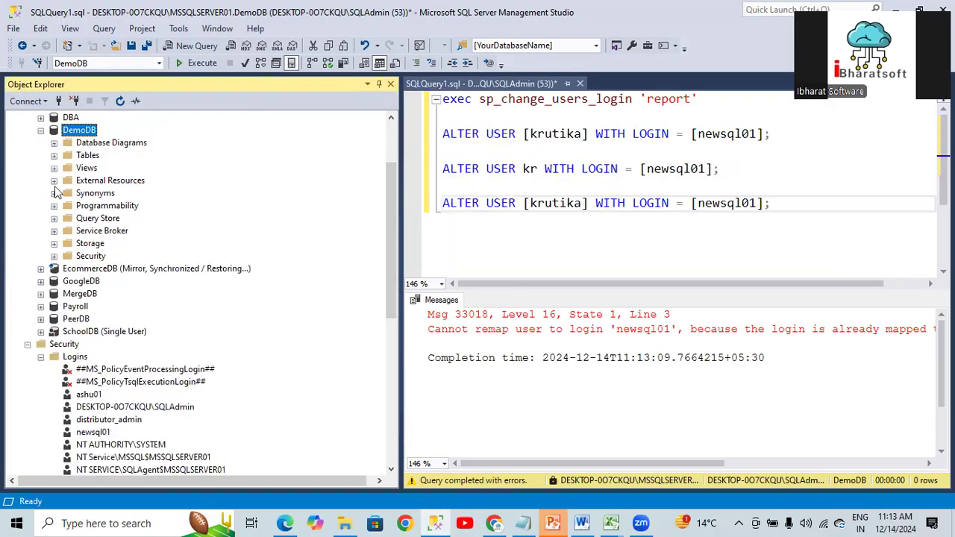
{"action": "left_click", "coordinate": [40, 130]}
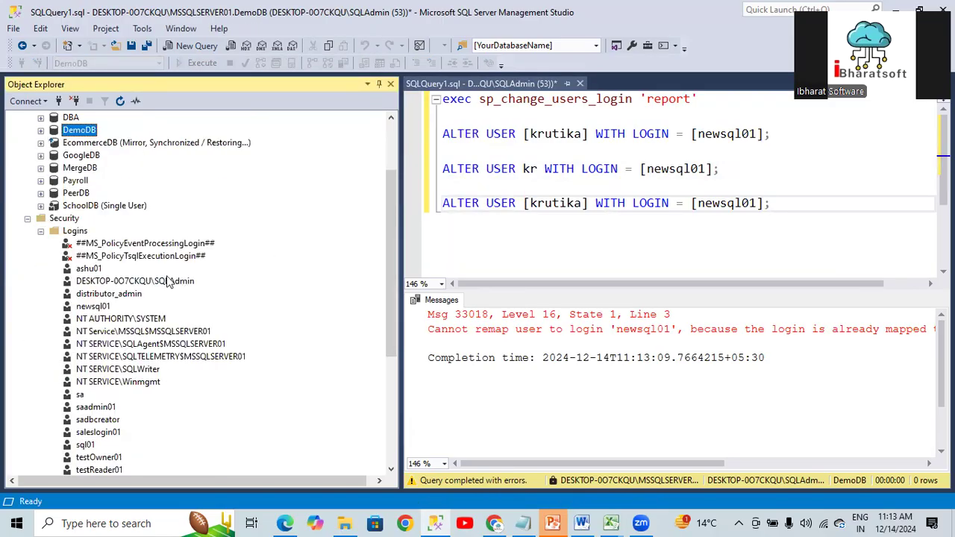
{"action": "scroll", "coordinate": [170, 282], "scroll_direction": "down", "scroll_amount": 4}
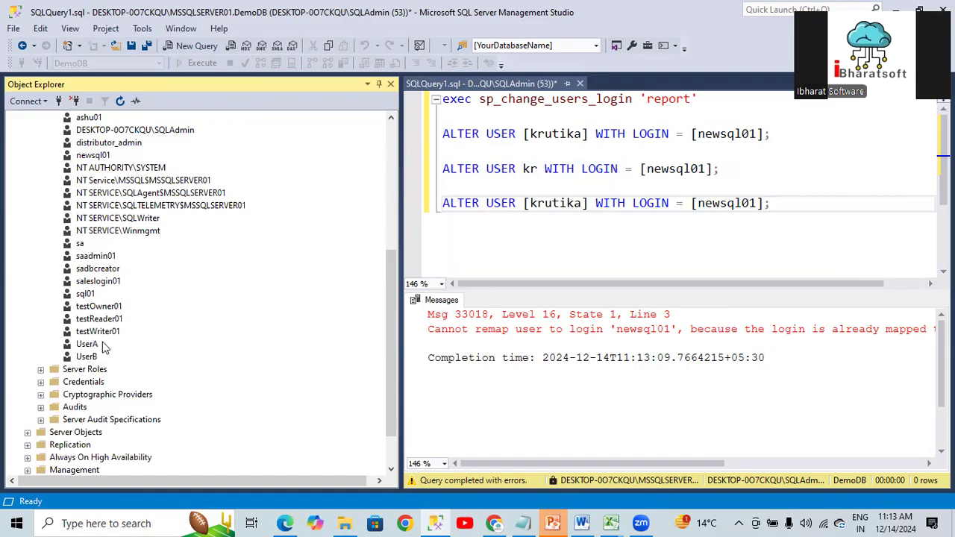
Step: Insert the sql01 login into the krutika statement and run it up to [sql01] successfully
{"action": "left_click_drag", "start_coordinate": [87, 299], "coordinate": [691, 138]}
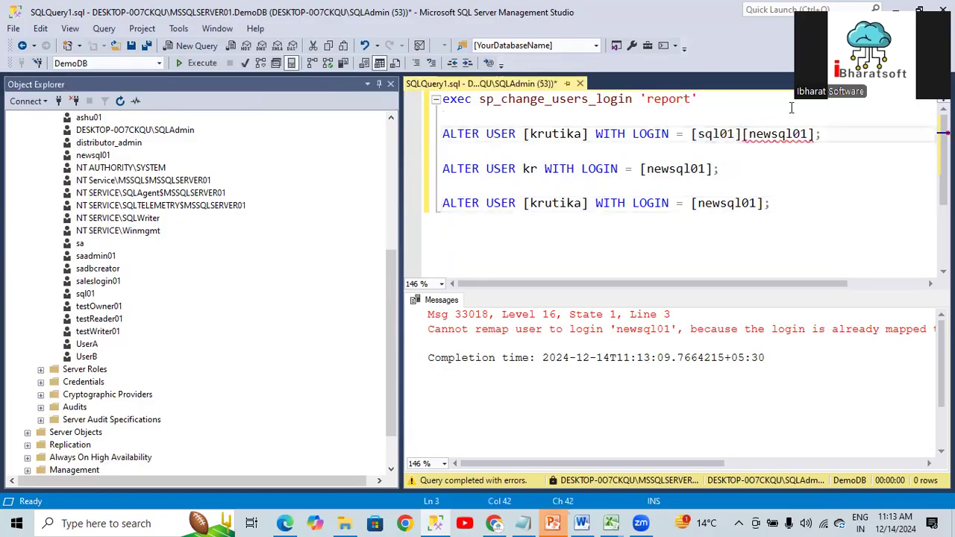
{"action": "key", "text": "shift+Home"}
{"action": "key", "text": "F5"}
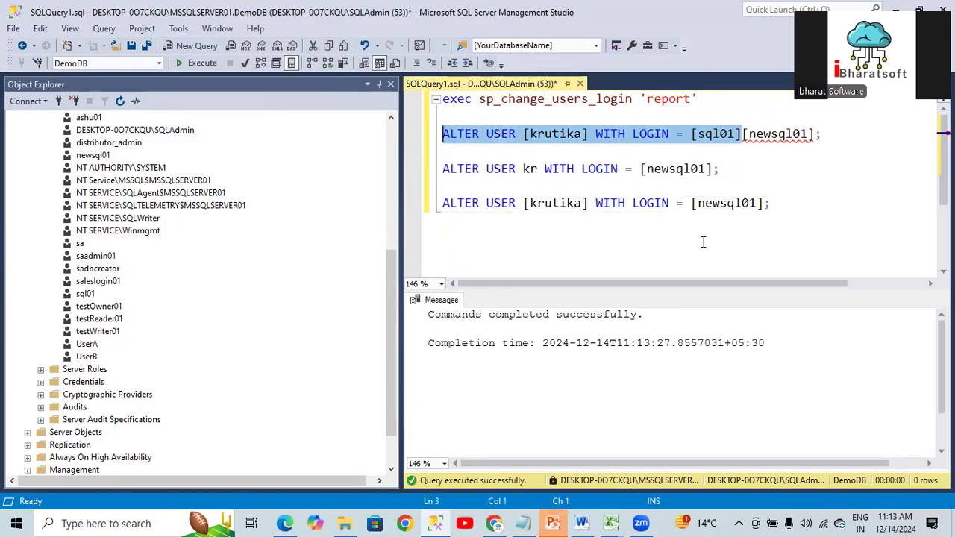
{"action": "left_click", "coordinate": [698, 135]}
{"action": "double_click", "coordinate": [737, 134]}
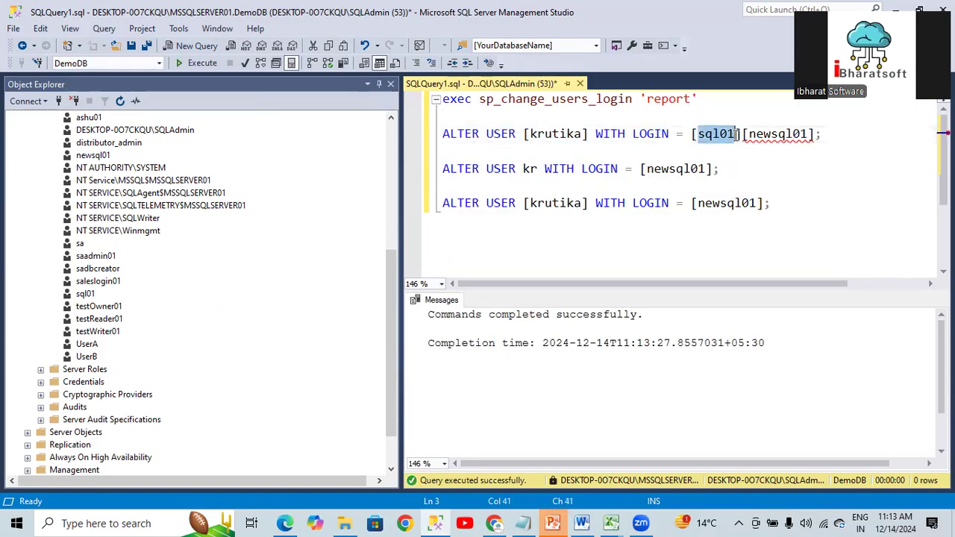
{"action": "left_click", "coordinate": [555, 136]}
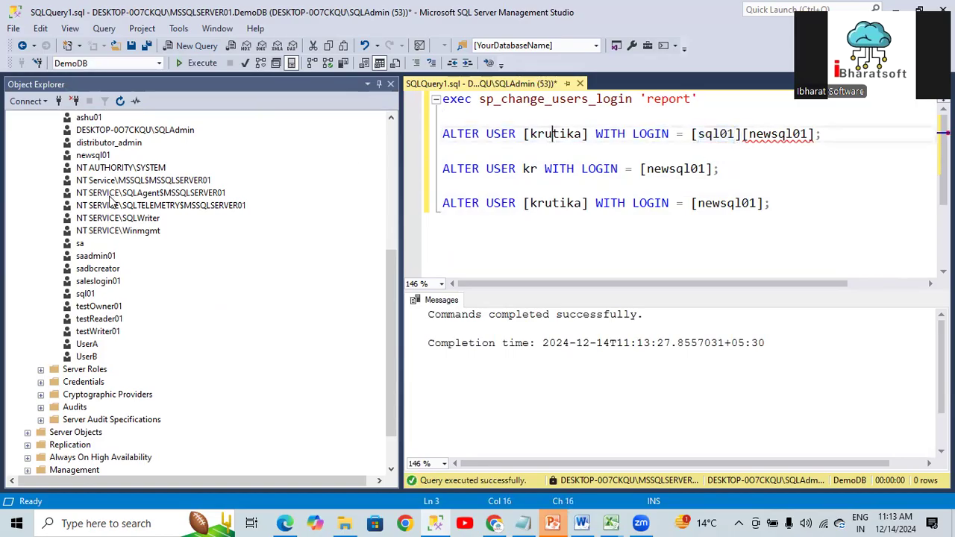
{"action": "scroll", "coordinate": [134, 250], "scroll_direction": "up", "scroll_amount": 4}
{"action": "left_click", "coordinate": [597, 230]}
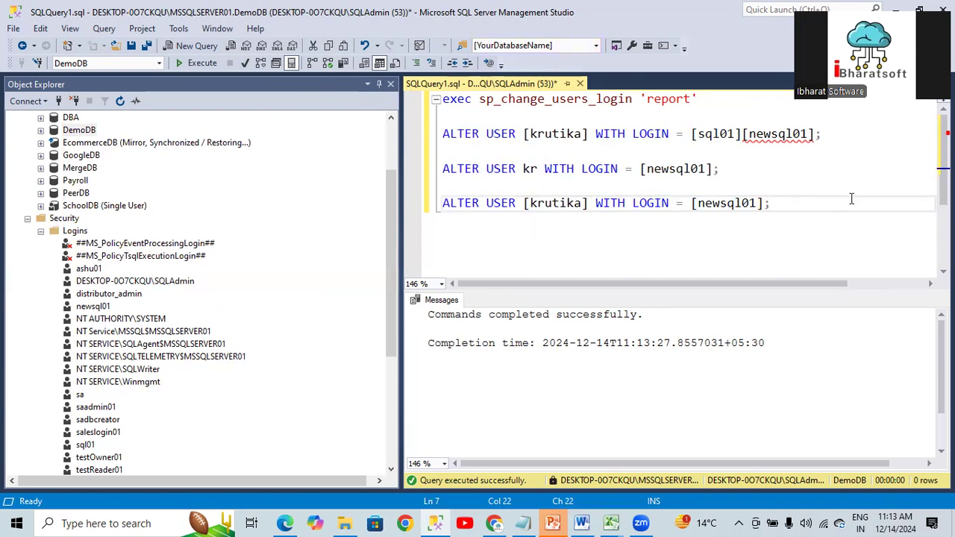
{"action": "left_click", "coordinate": [784, 216]}
{"action": "left_click_drag", "start_coordinate": [784, 216], "coordinate": [432, 99]}
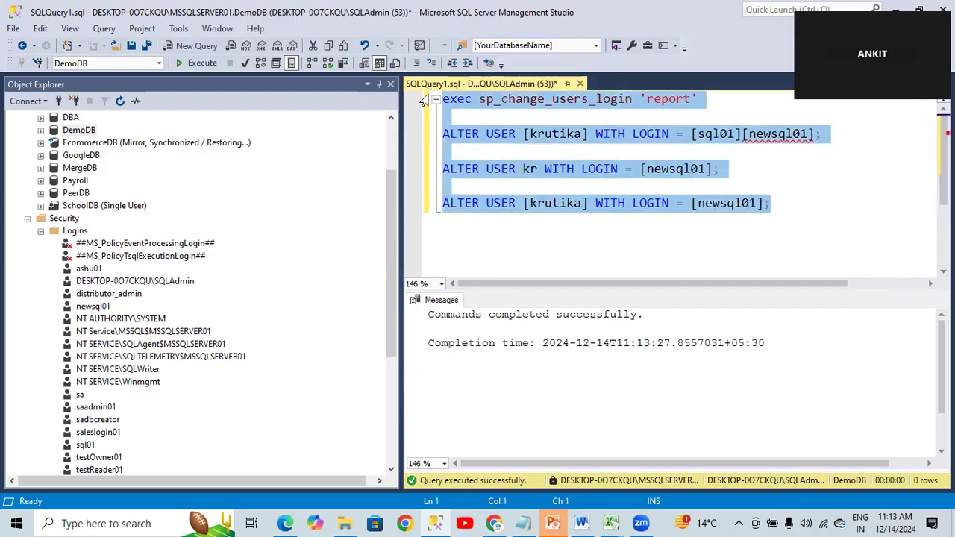
{"action": "left_click", "coordinate": [740, 136]}
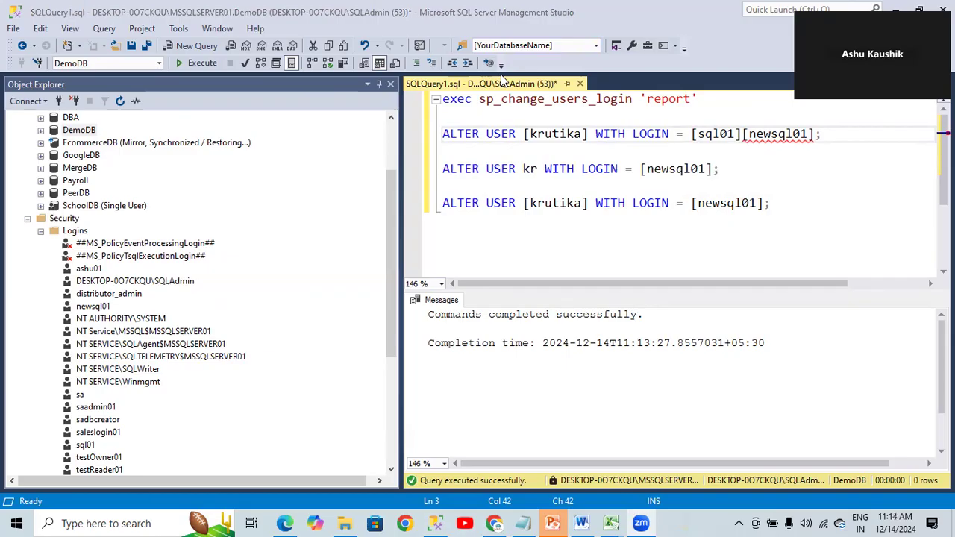
{"action": "key", "text": "ctrl+End"}
{"action": "key", "text": "shift+Up"}
{"action": "key", "text": "shift+Up"}
{"action": "key", "text": "shift+Up"}
{"action": "key", "text": "shift+Up"}
{"action": "key", "text": "shift+Up"}
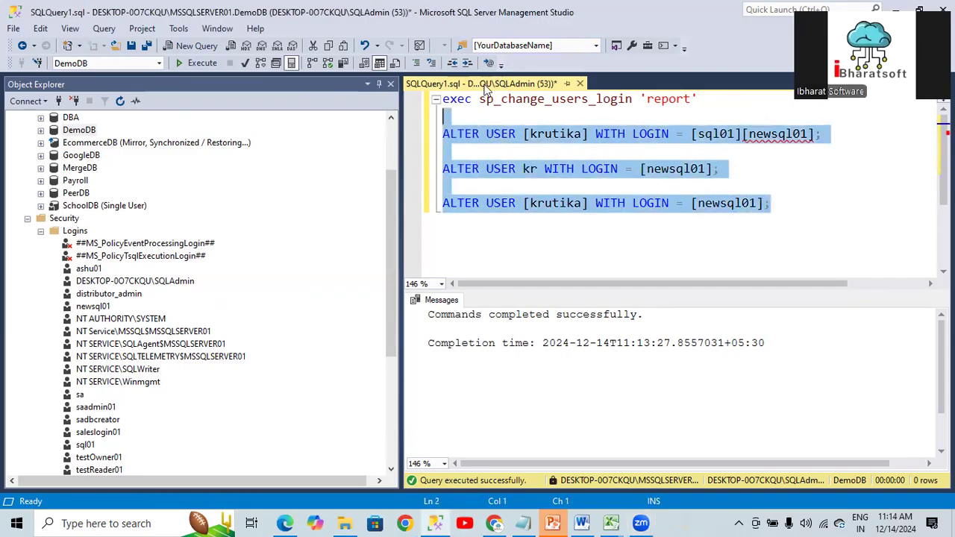
{"action": "key", "text": "Escape"}
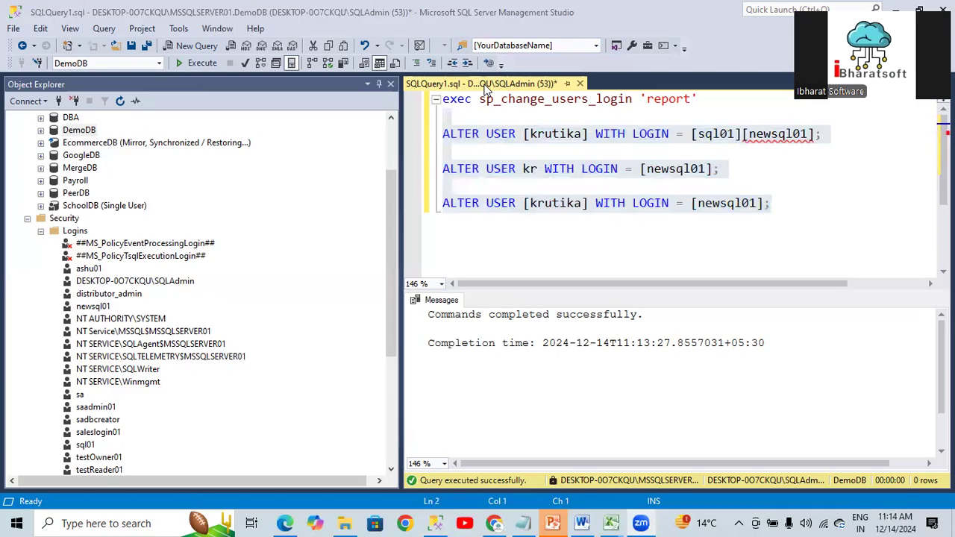